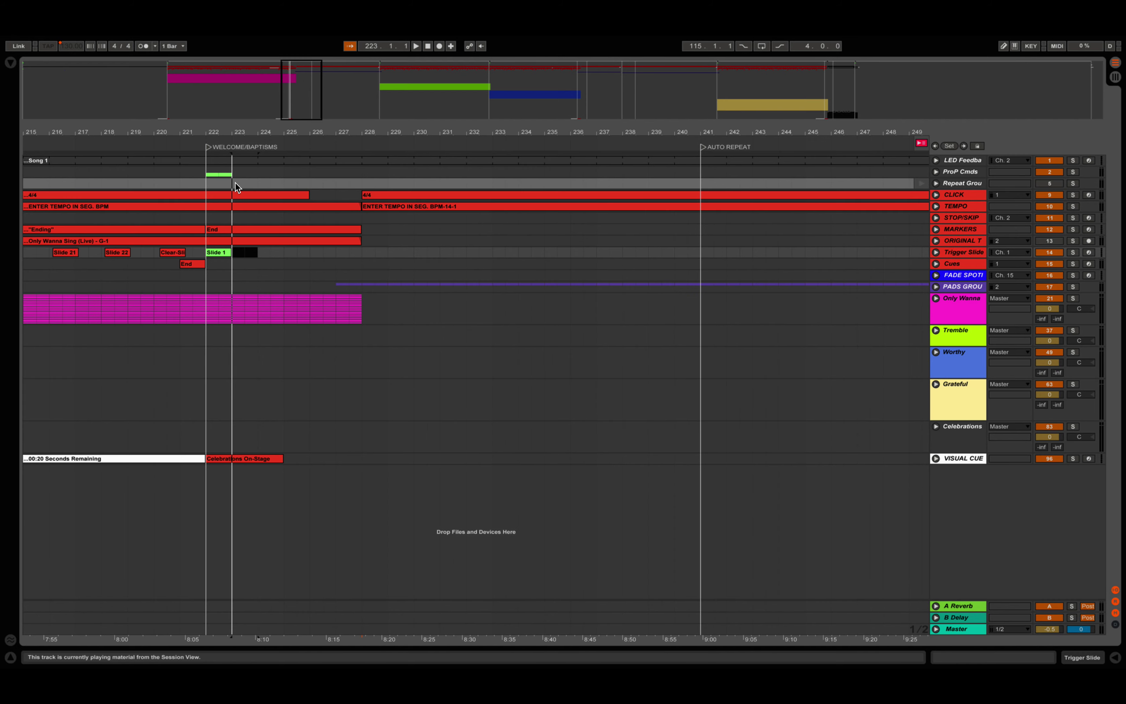
Unfold the Only Wanna group track around the WELCOME/BAPTISMS marker to show its individual stem tracks.
click(170, 81)
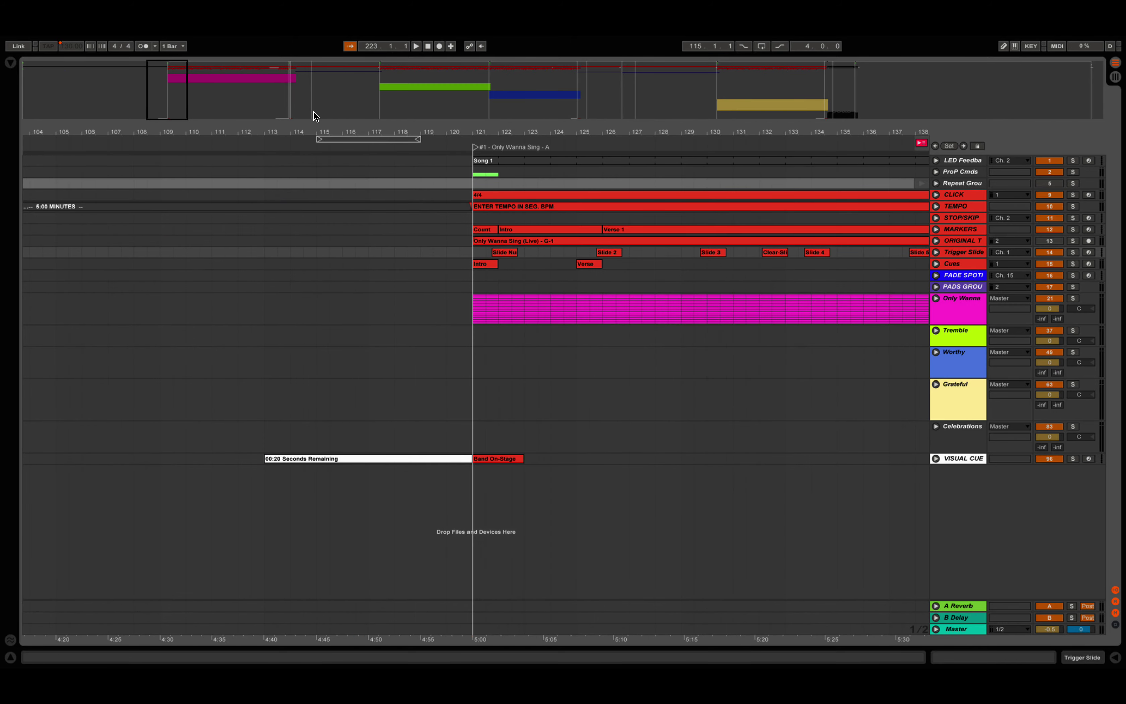
click(293, 80)
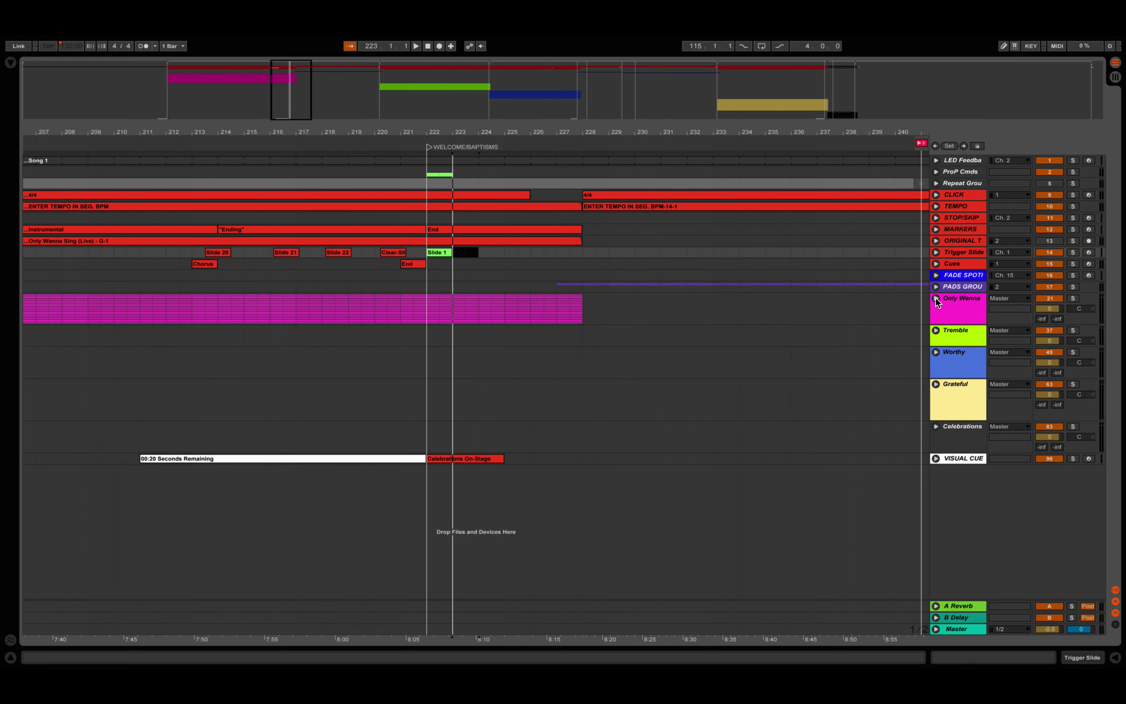
click(935, 298)
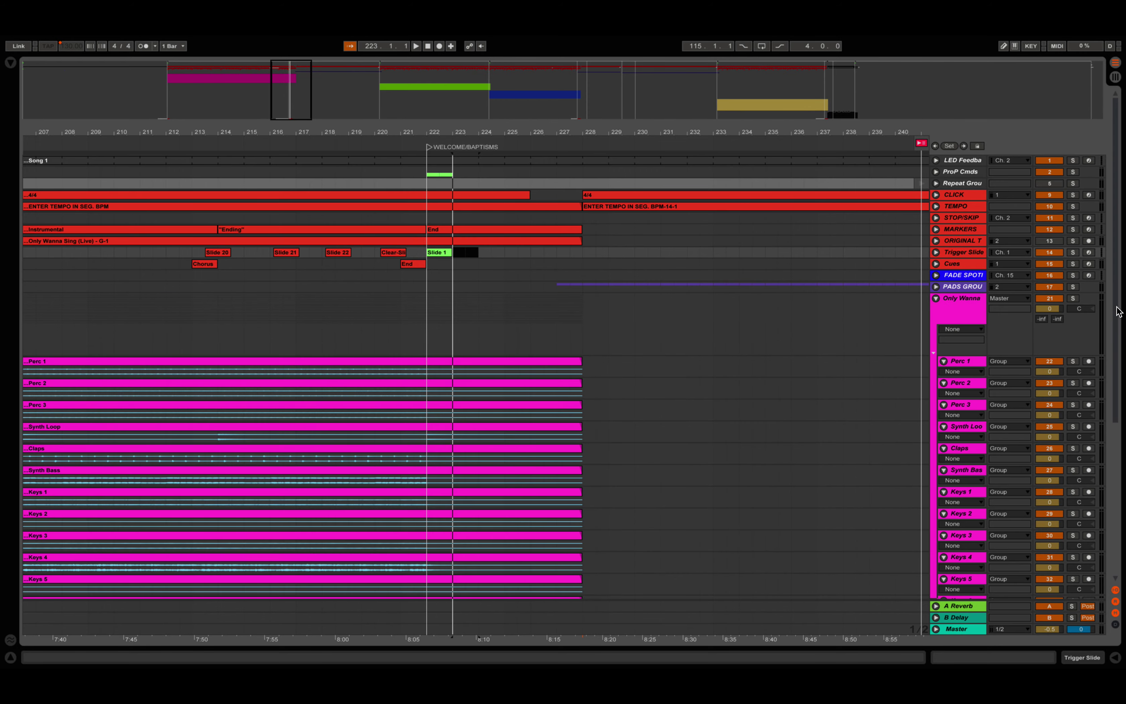
drag(1119, 311, 1116, 424)
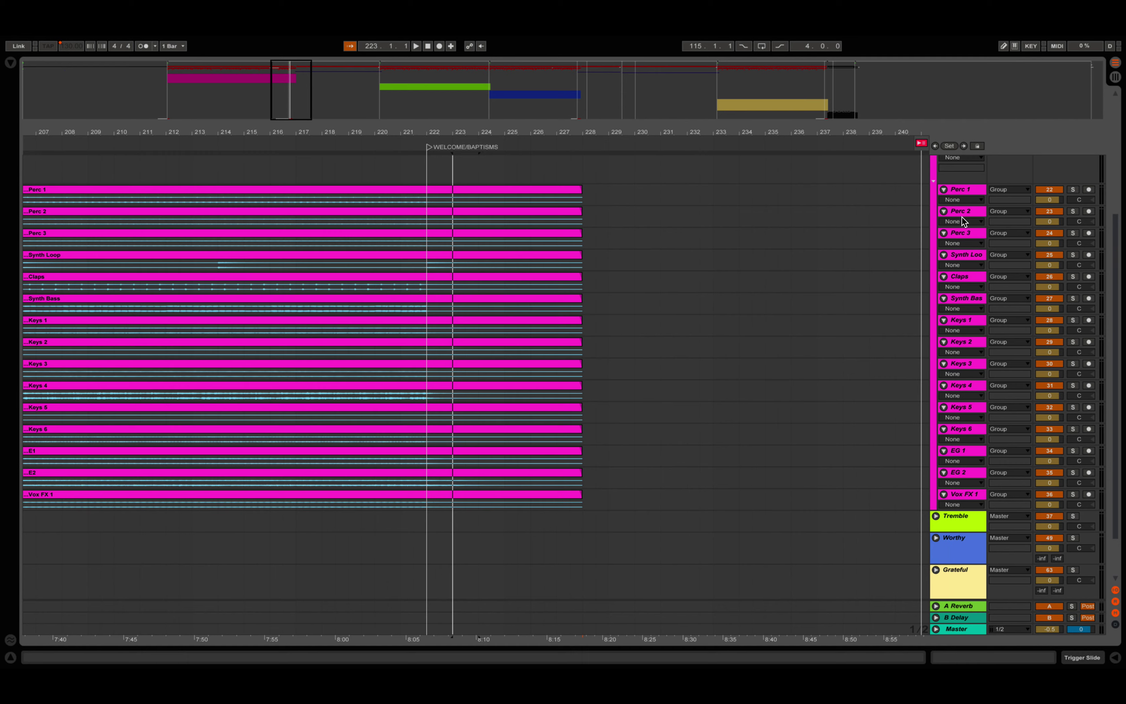
Route the output of all Only Wanna stem tracks, from Perc 1 through Vox FX 1, to Ext. Out.
click(961, 191)
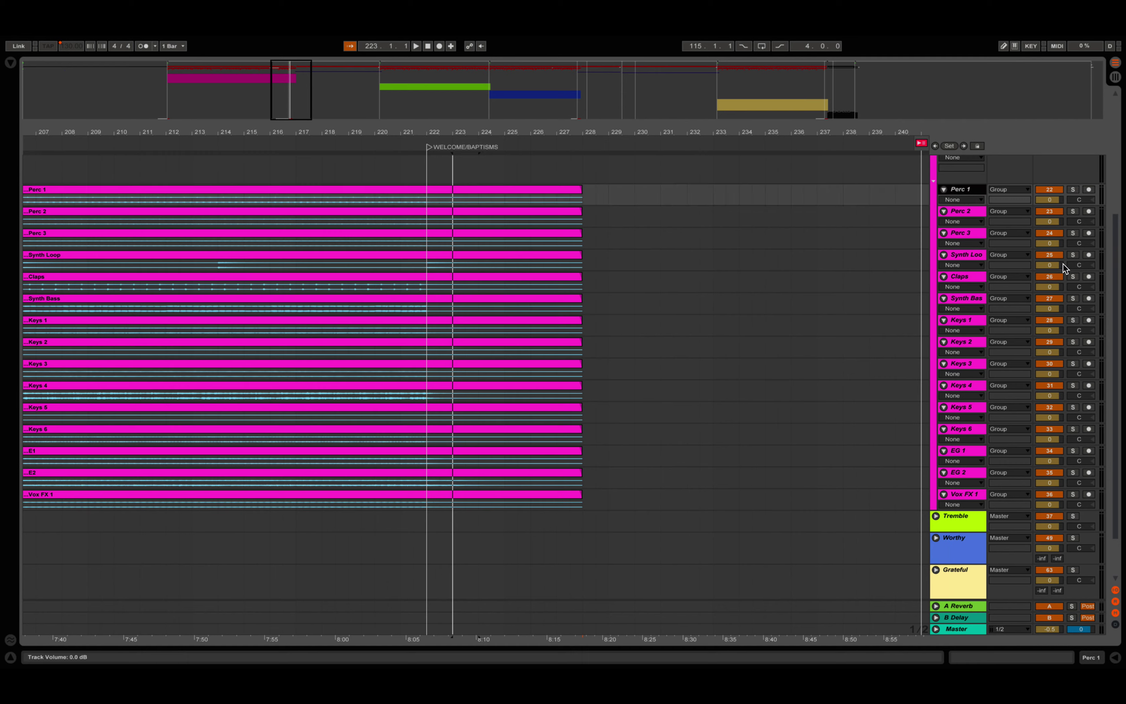
scroll(1118, 279, up, 3)
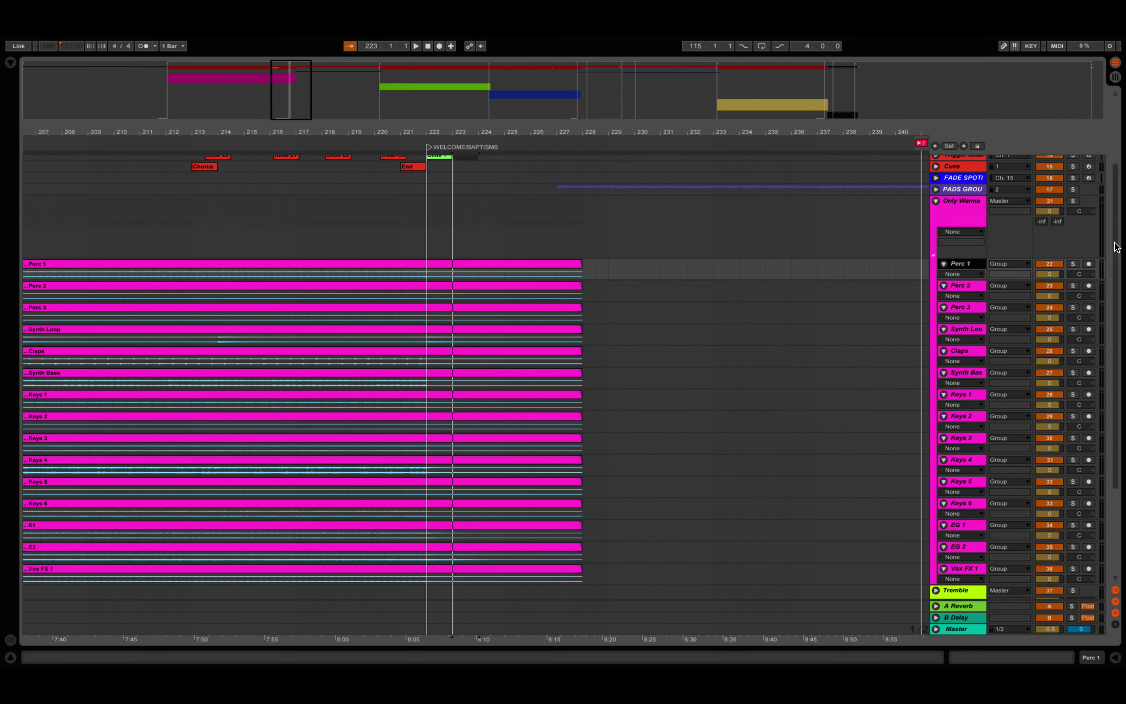
scroll(1116, 246, down, 3)
scroll(1116, 269, up, 5)
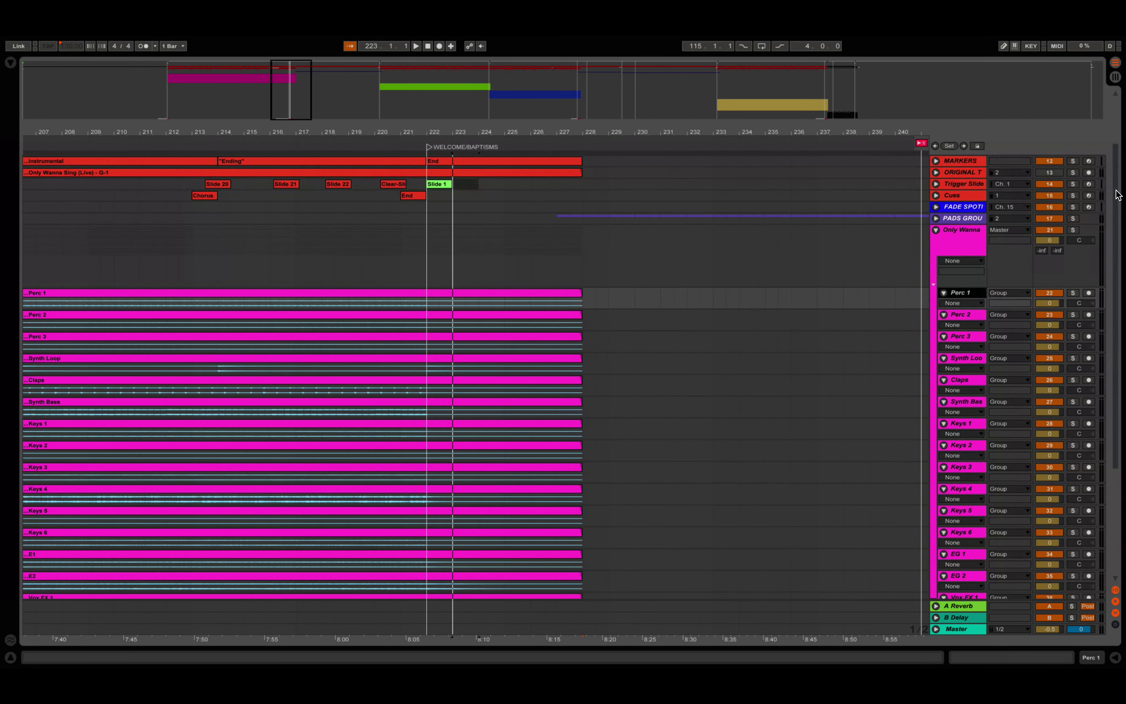
scroll(1118, 194, up, 2)
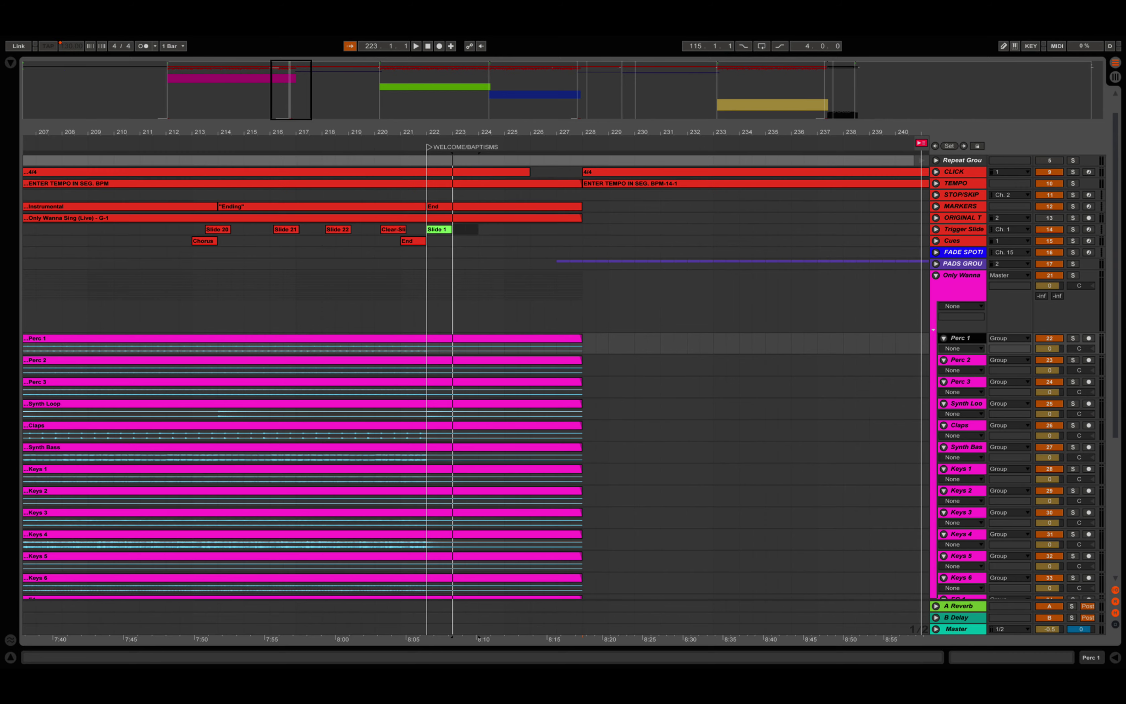
scroll(1117, 264, down, 4)
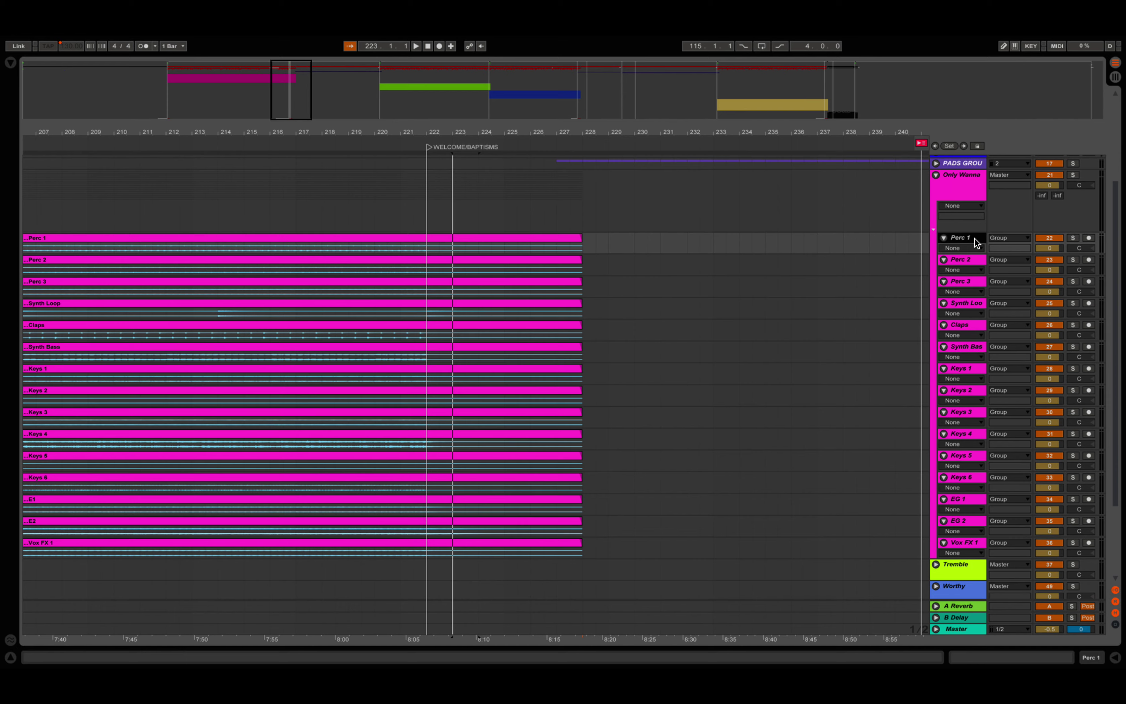
shift+click(970, 541)
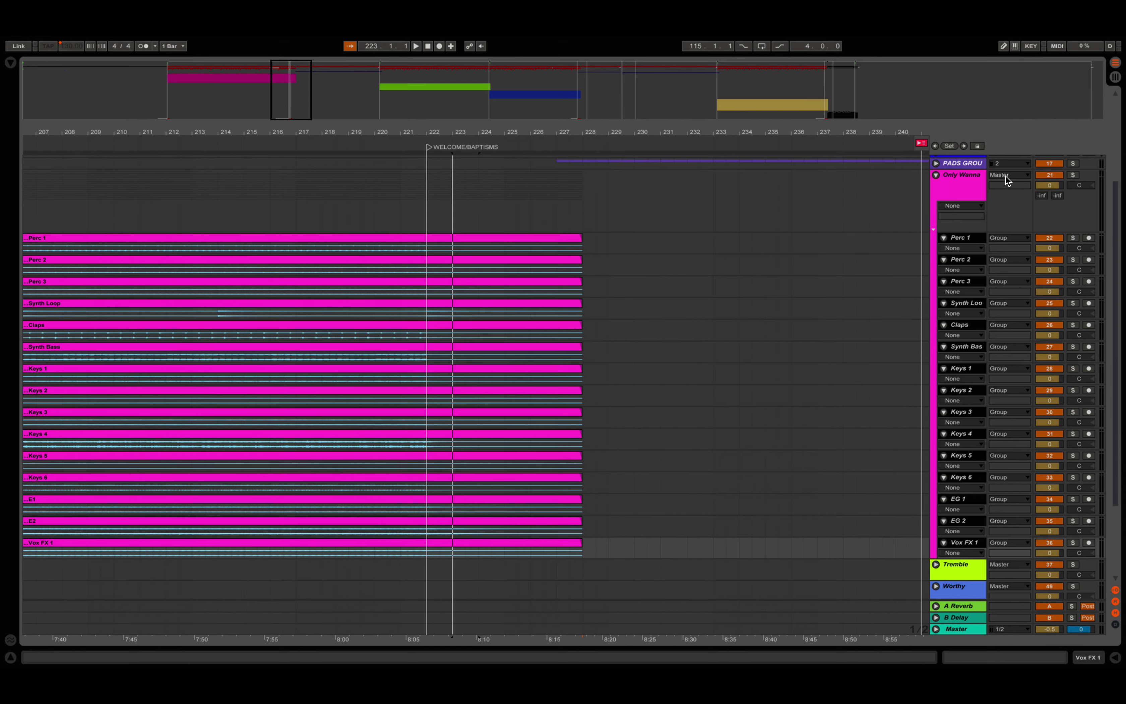
click(1018, 239)
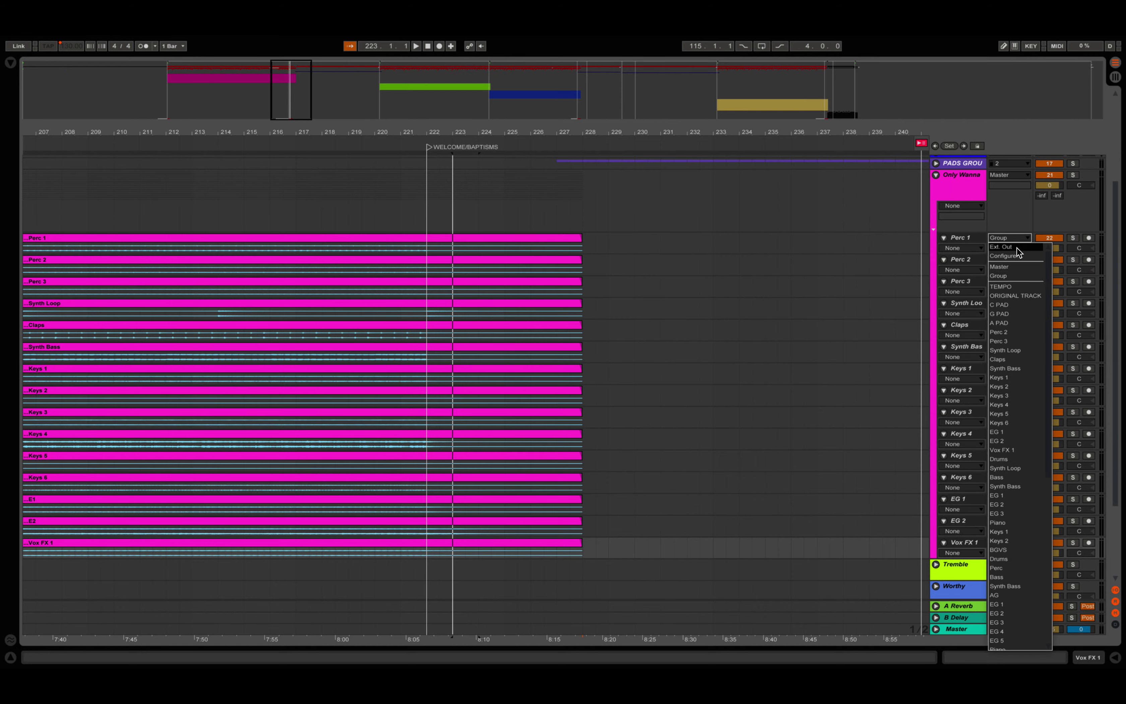
click(1017, 248)
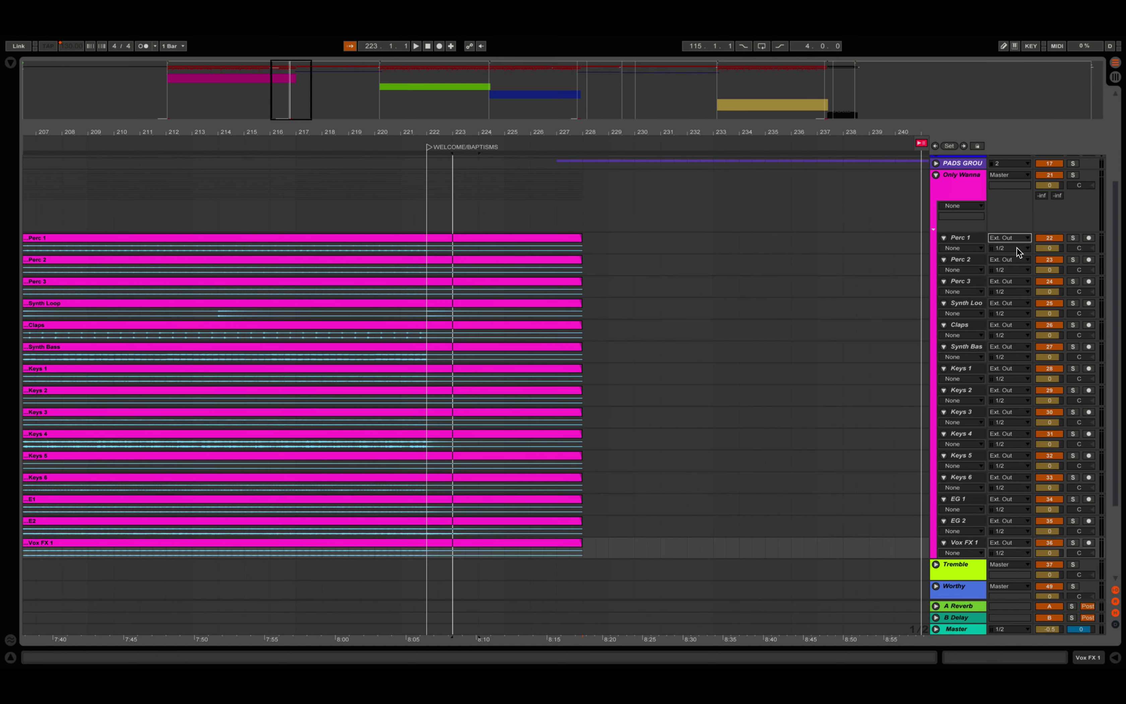
click(959, 238)
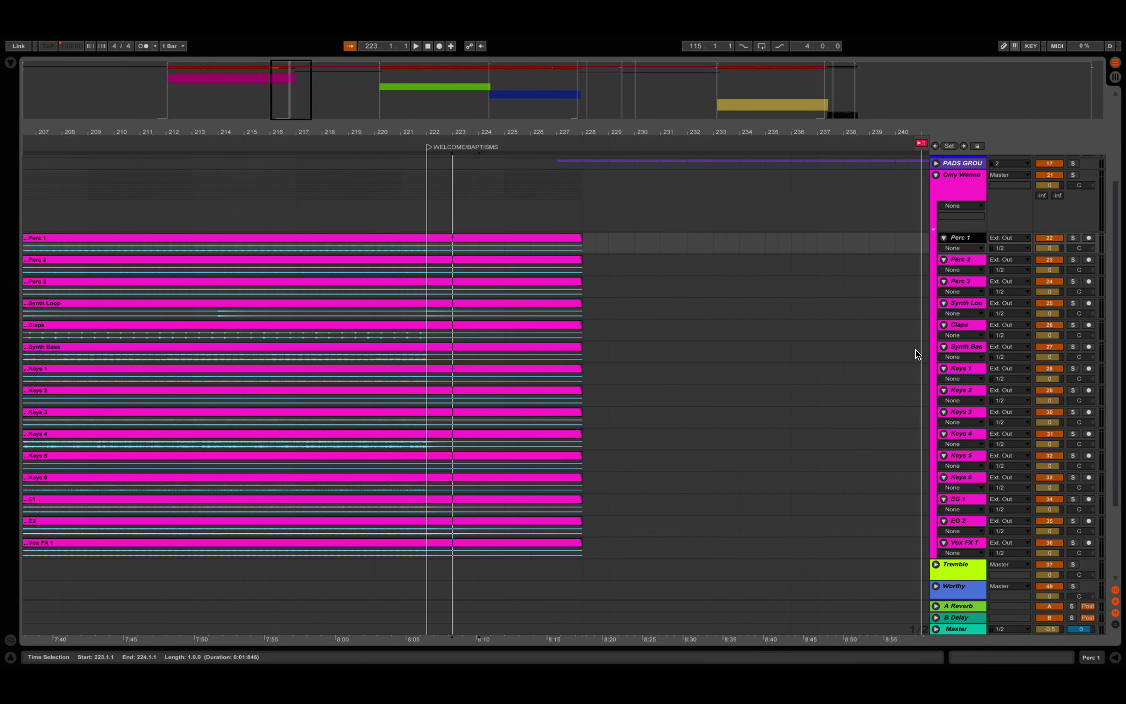
click(503, 347)
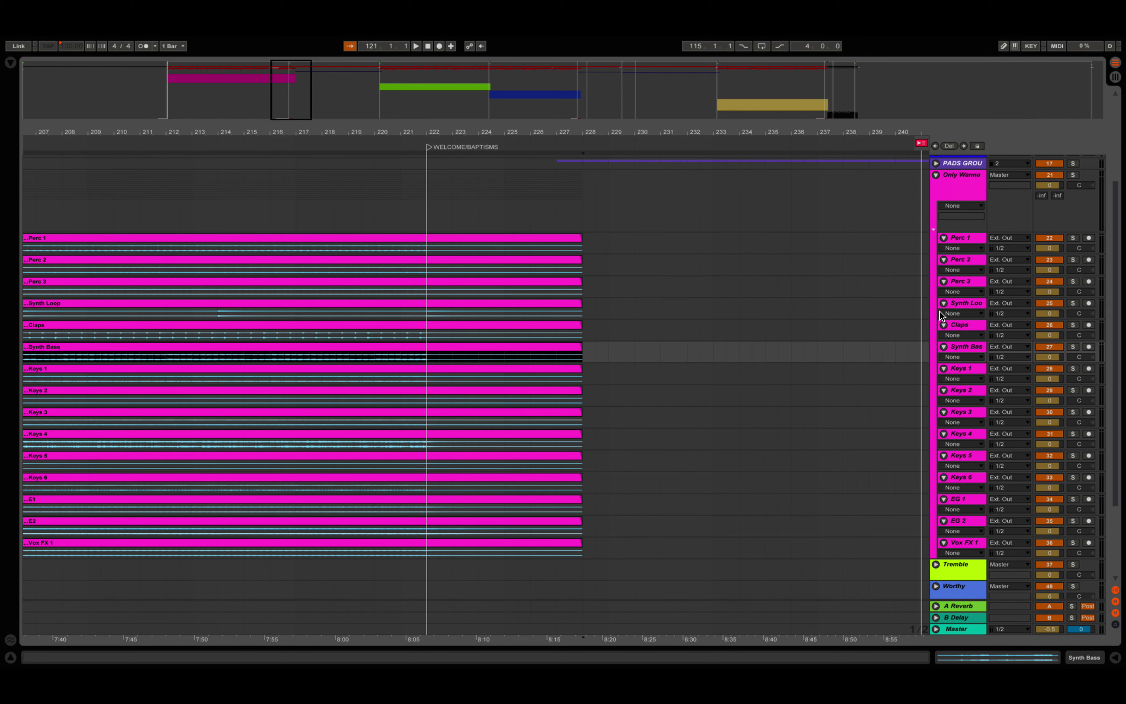
click(967, 305)
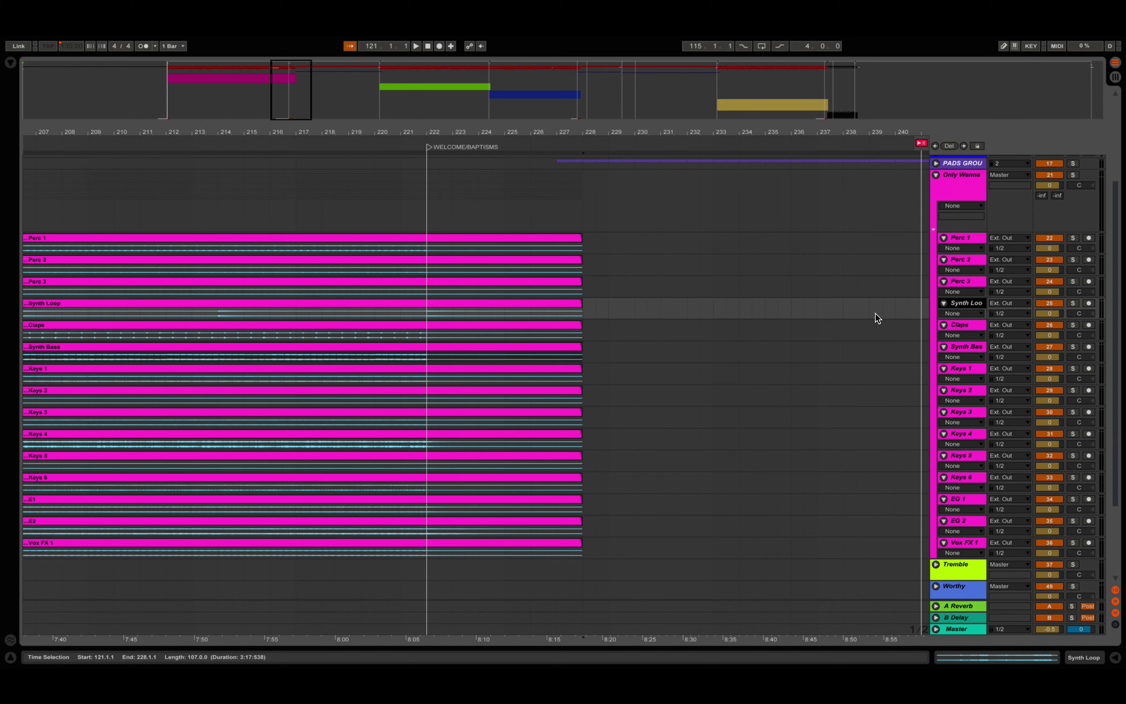
Set the external output channel of Perc 1, Perc 2, Perc 3 and Claps to 3.
click(977, 241)
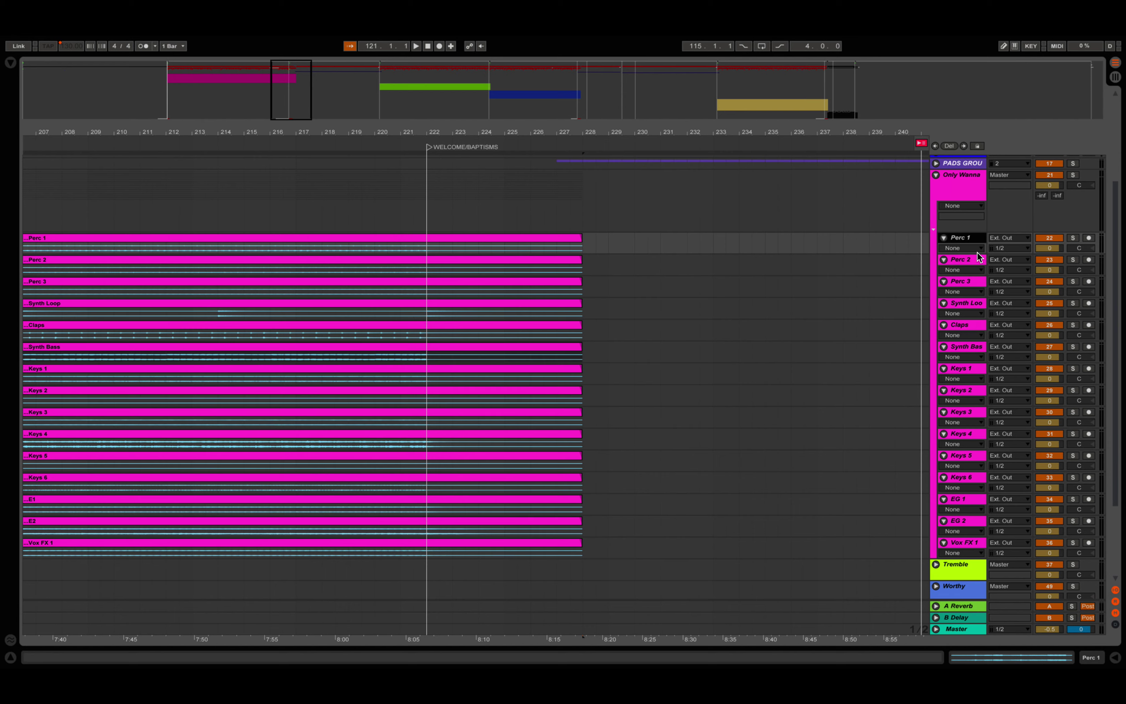
click(976, 282)
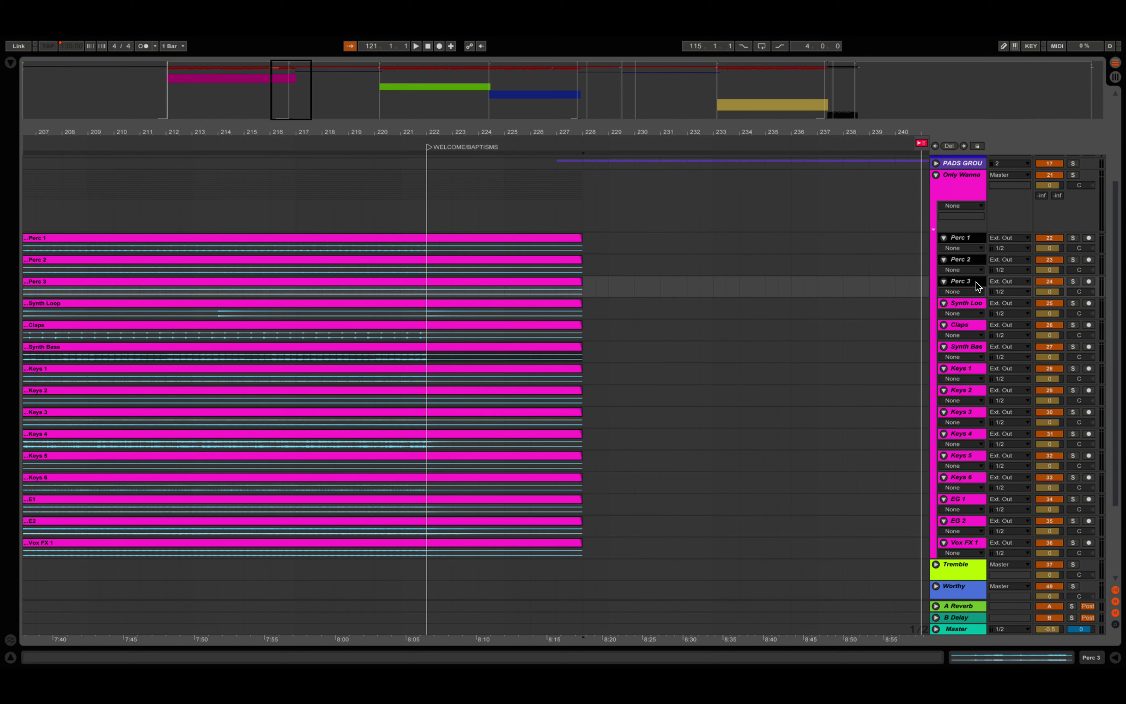
click(999, 291)
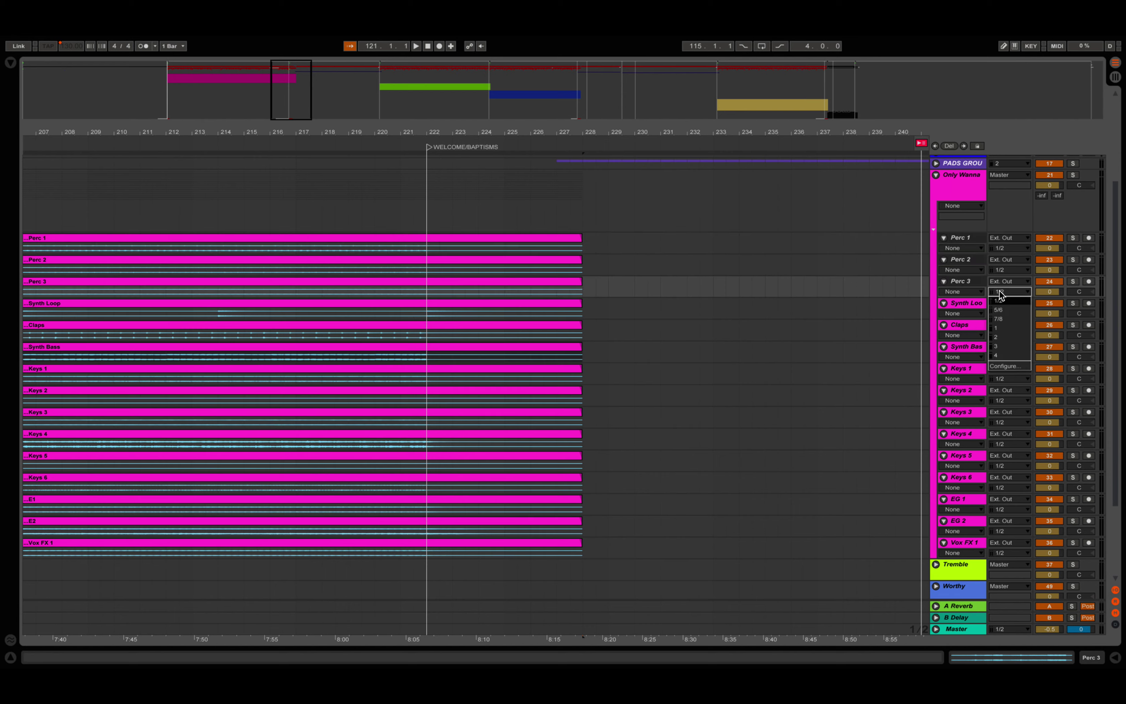
click(1003, 346)
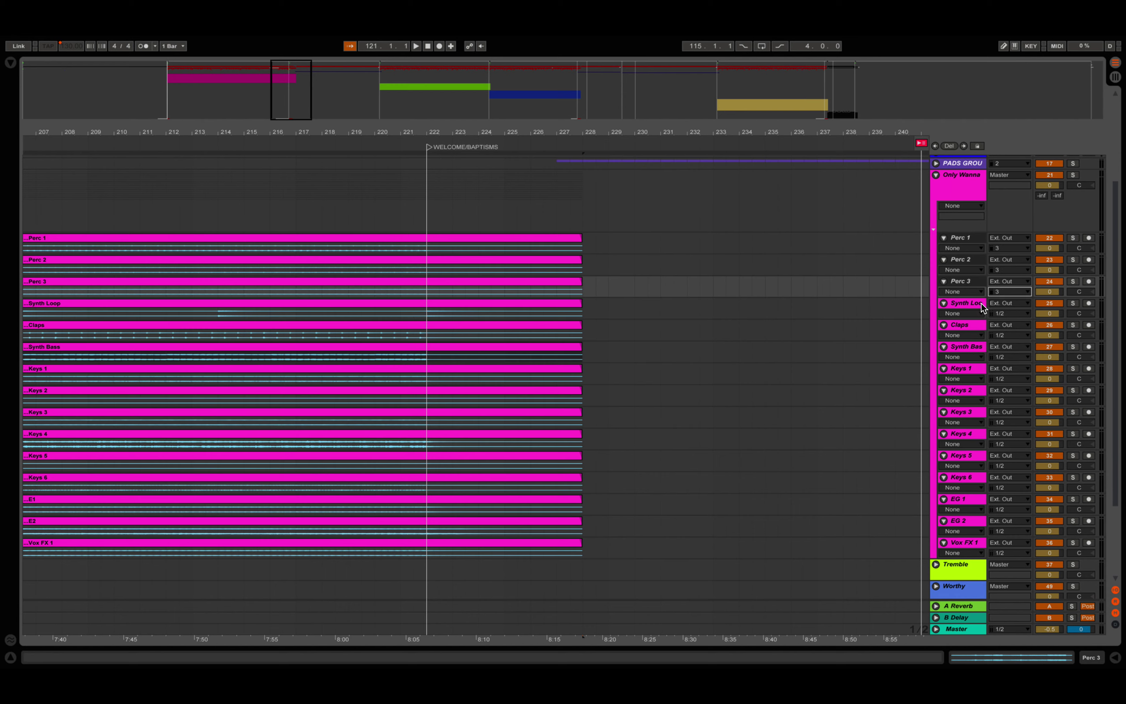
click(976, 327)
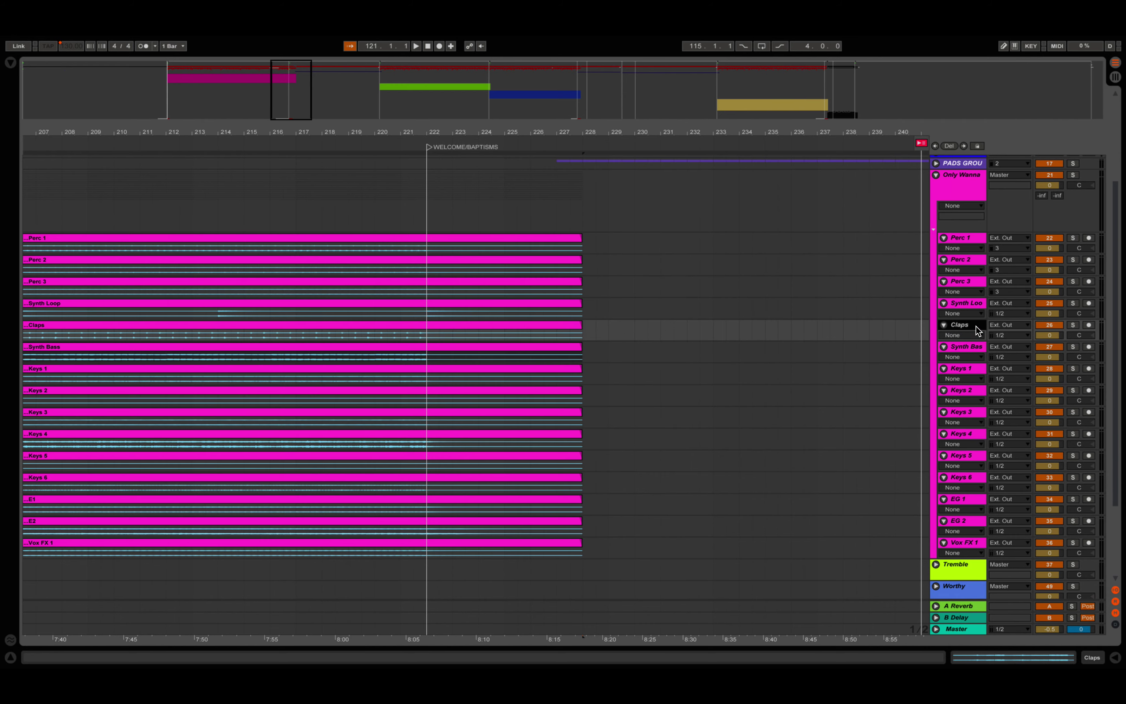
click(1000, 335)
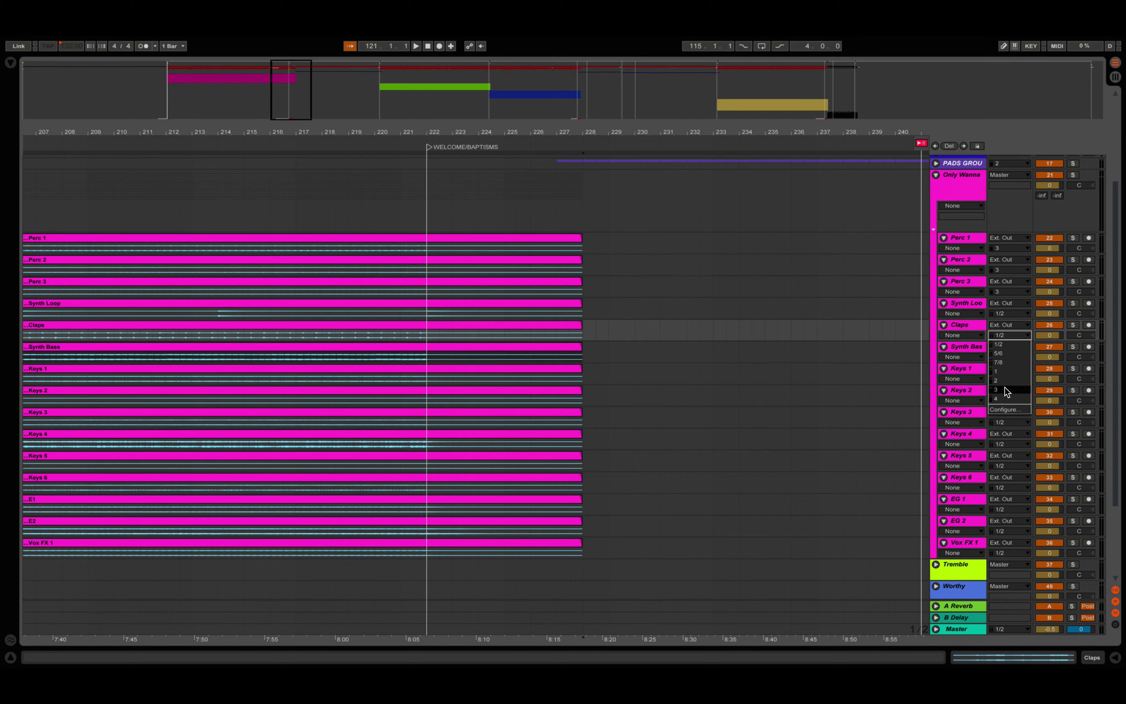
click(1005, 389)
Set the external output of Synth Loop to the stereo pair 5/6 and that of Synth Bass to channel 4.
click(981, 302)
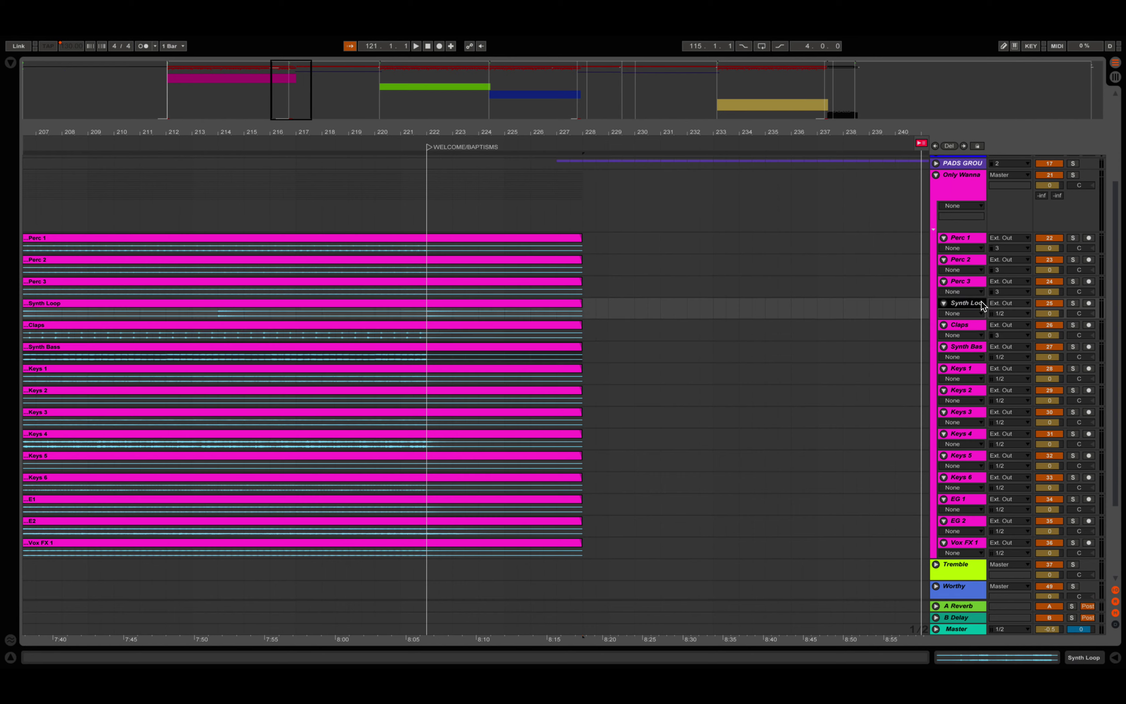
click(997, 311)
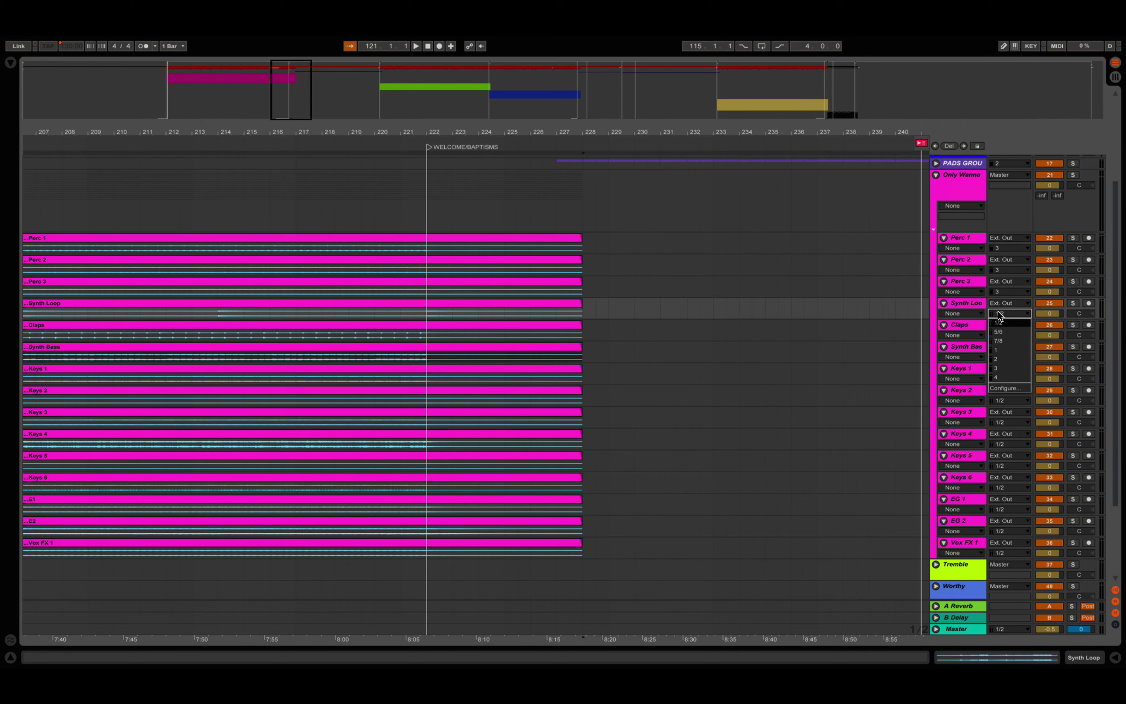
click(1004, 330)
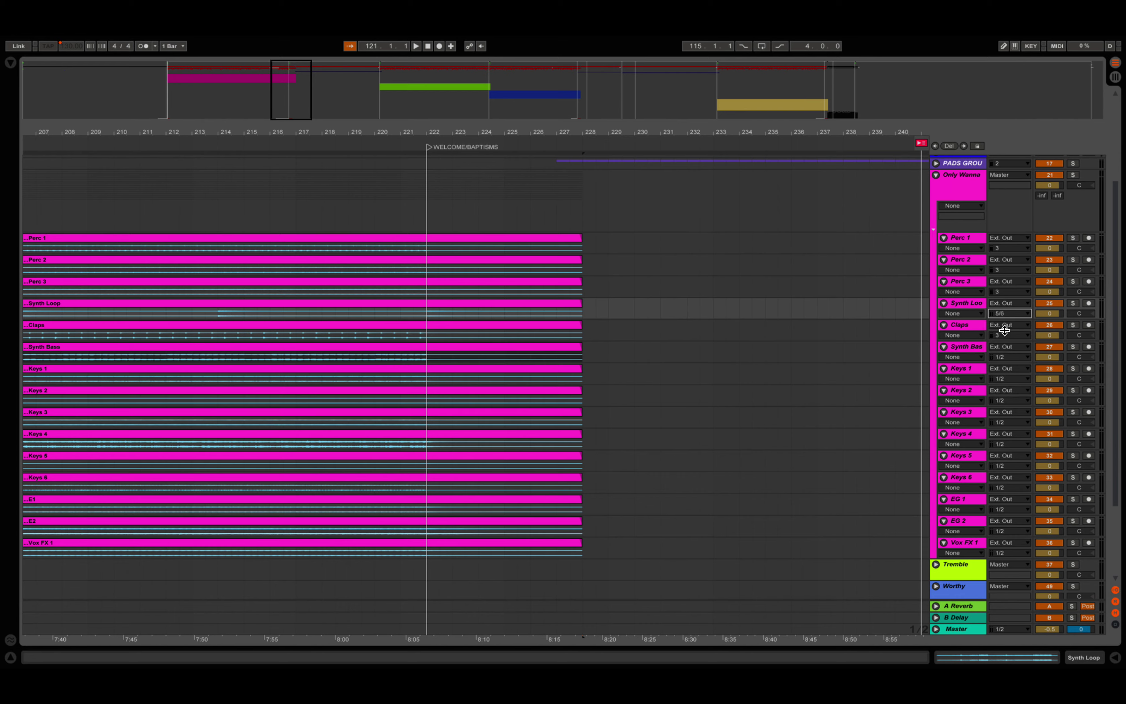
click(977, 346)
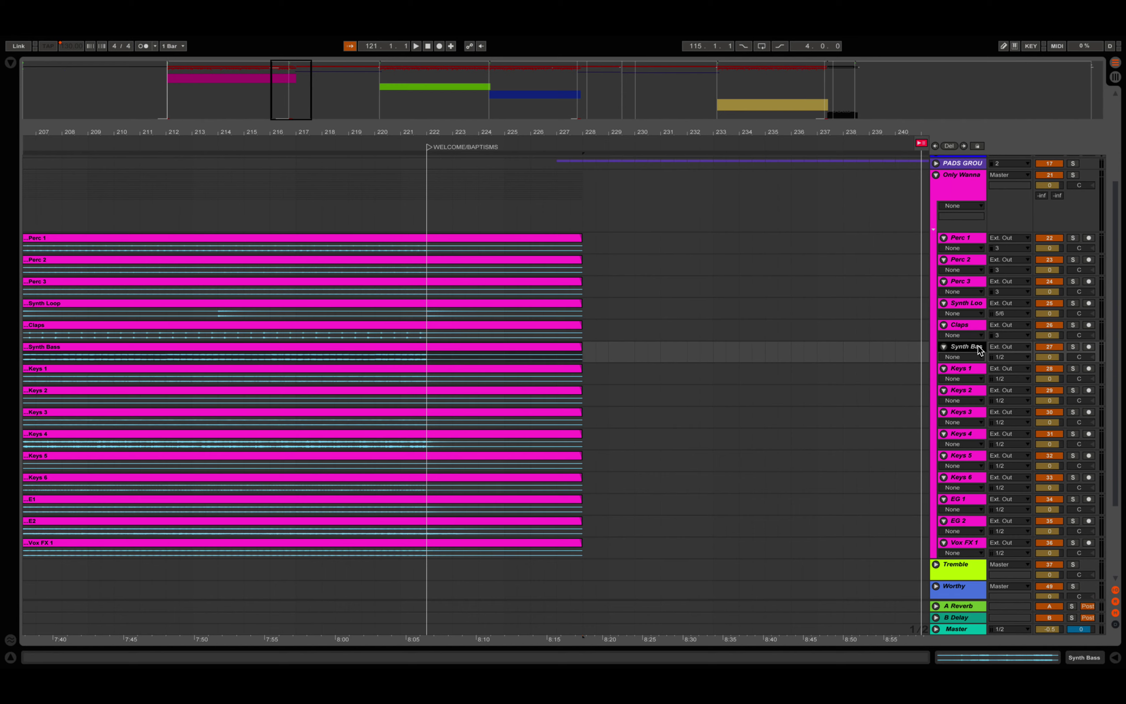
click(996, 356)
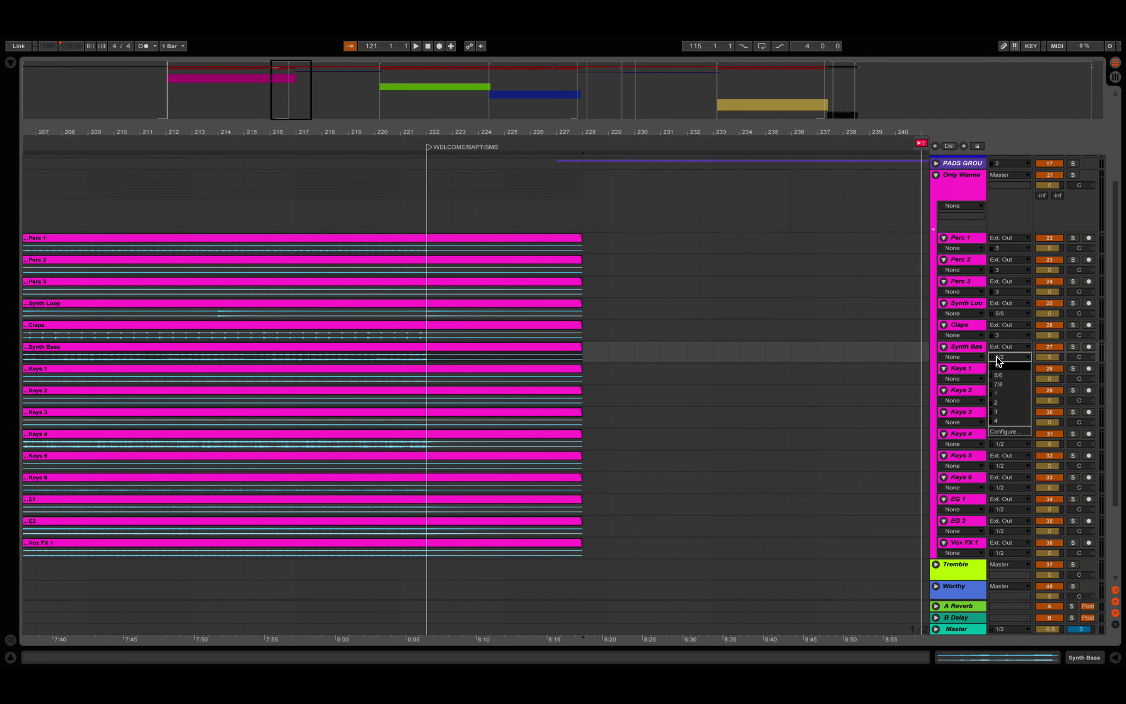
click(1003, 417)
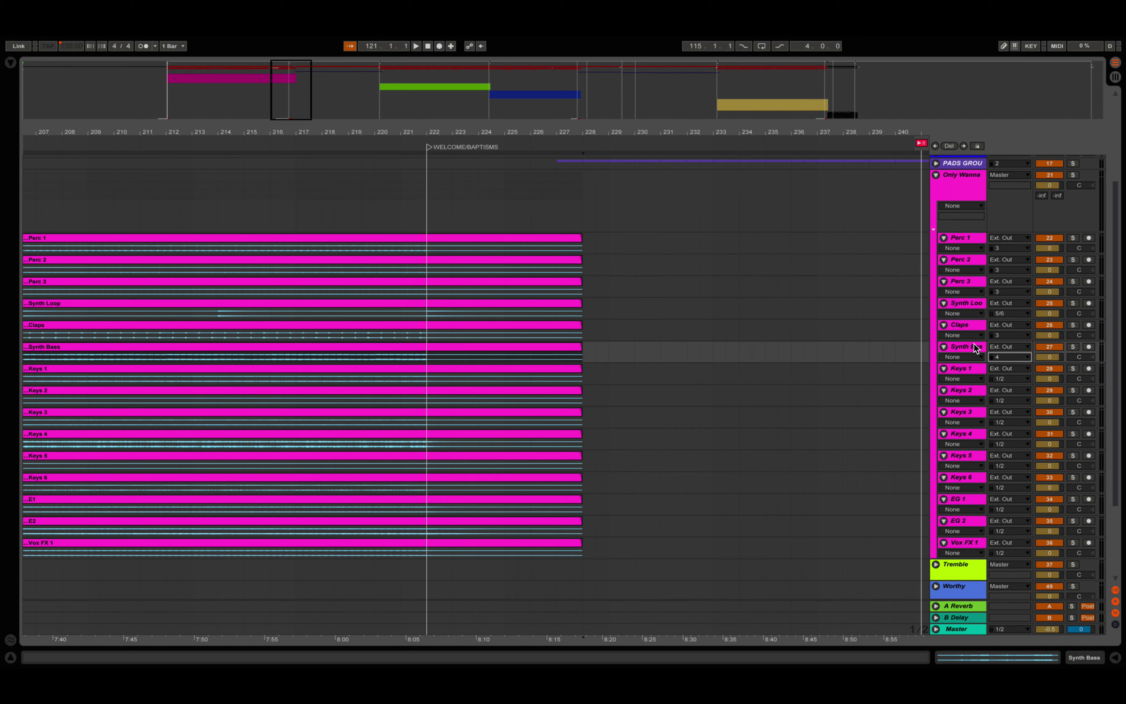
Set the external output of the tracks Keys 1 through Keys 6 to the stereo pair 5/6.
click(971, 368)
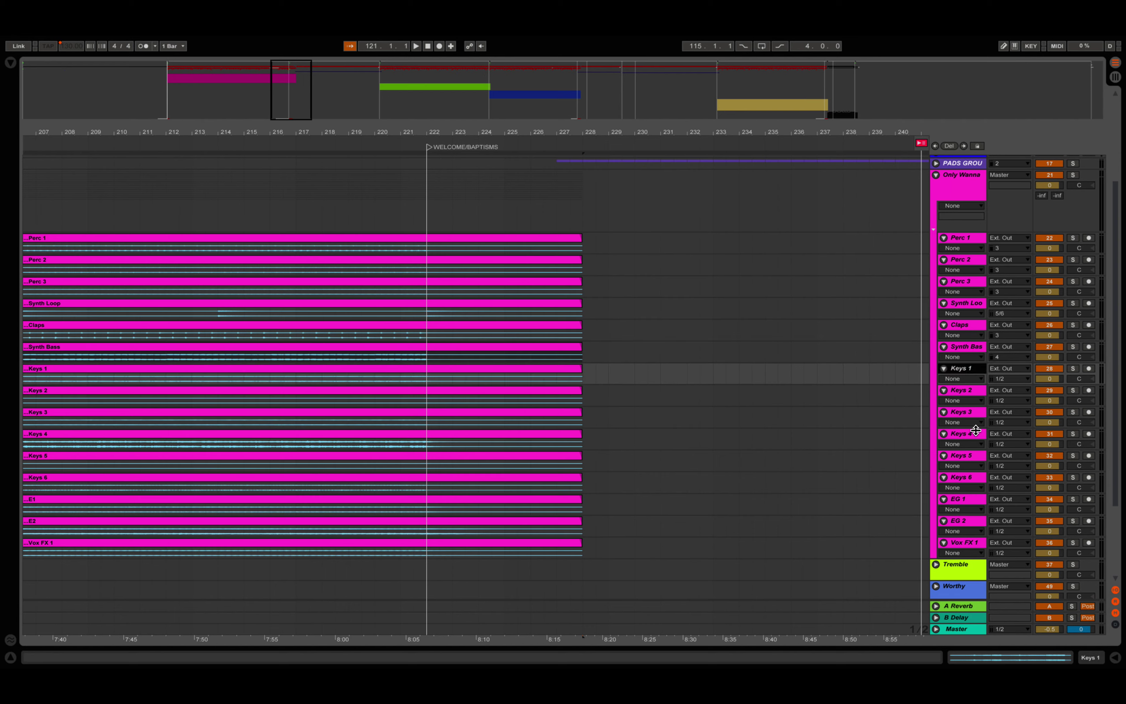
shift+click(977, 477)
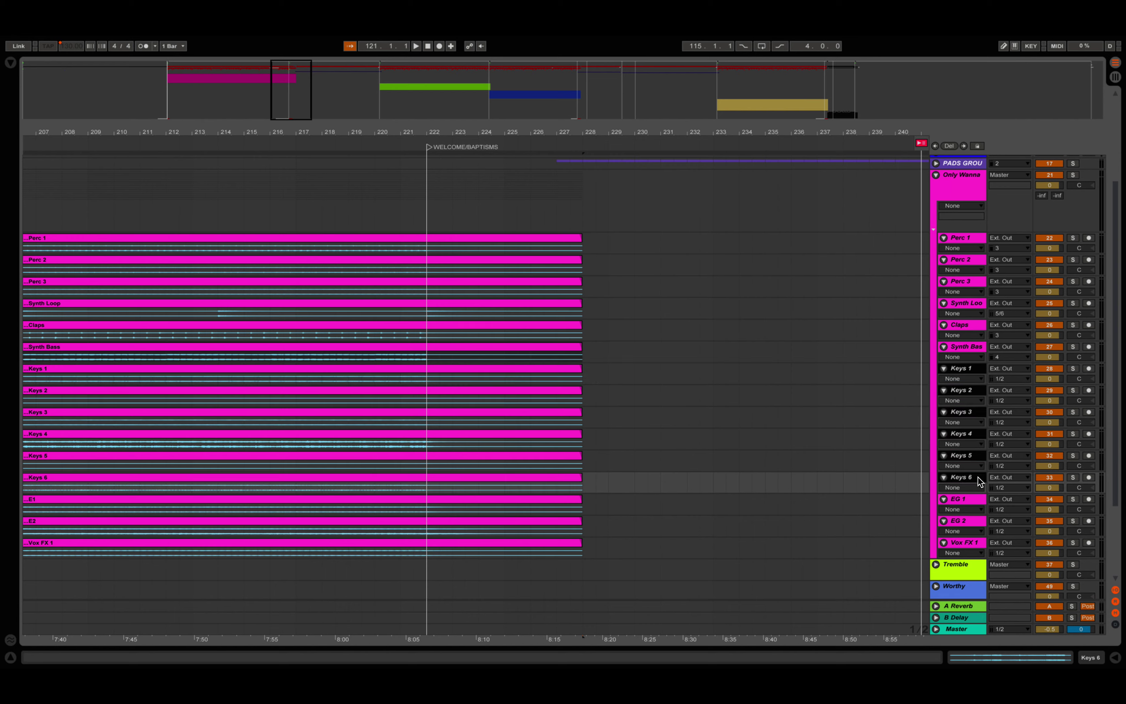
click(1005, 487)
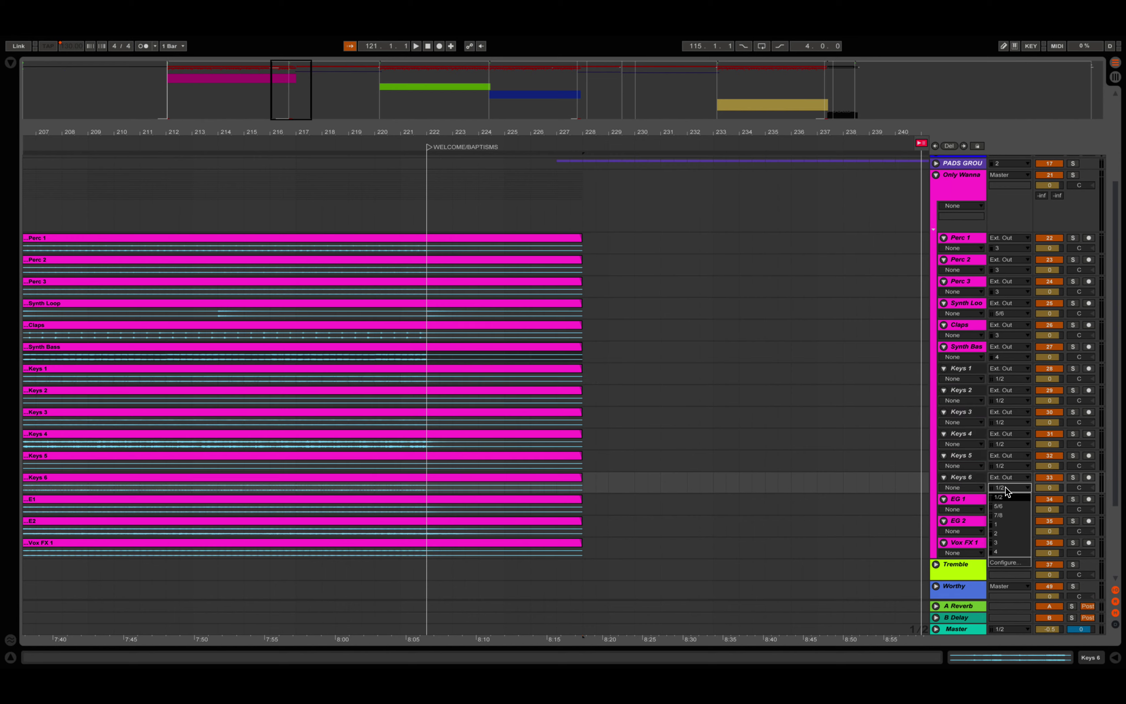
click(1006, 505)
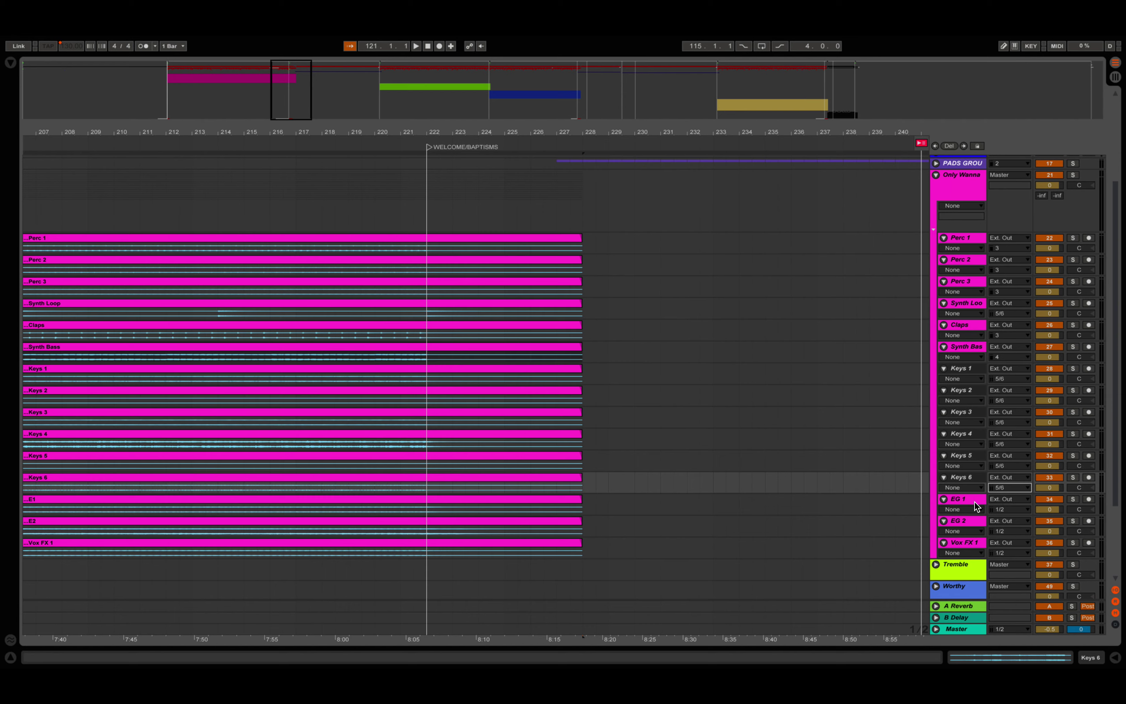
Set the external output of EG 1 and EG 2 to 7/8 and that of Vox FX 1 to channel 2.
click(975, 506)
shift+click(978, 518)
click(1004, 531)
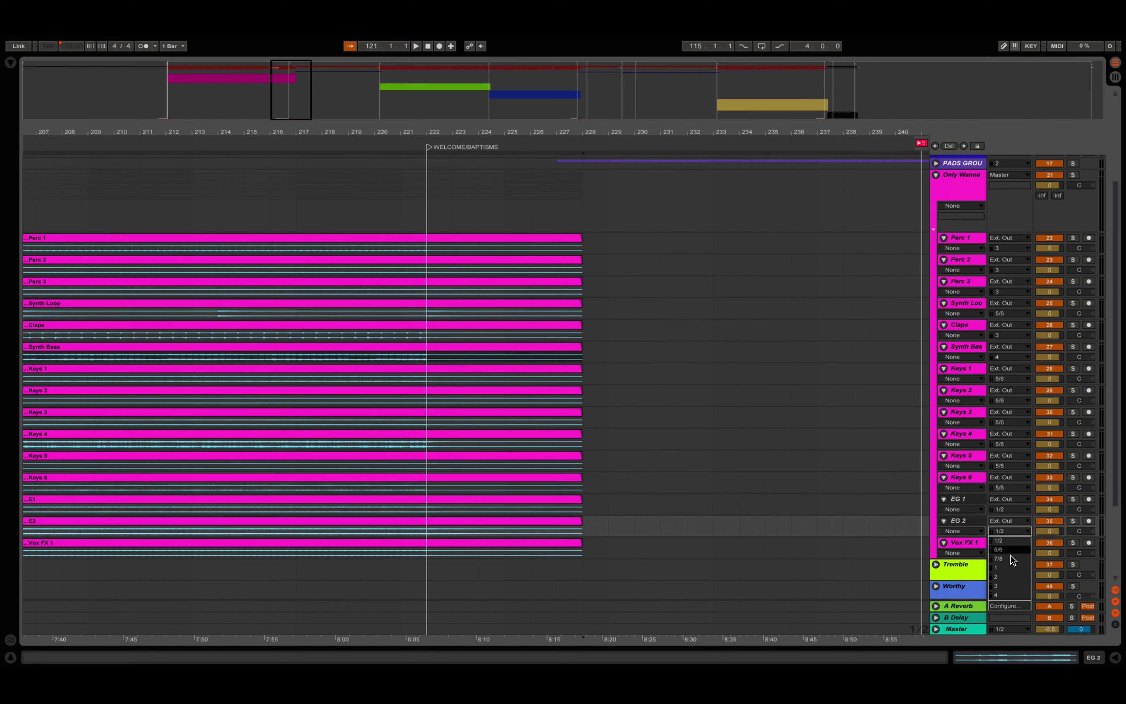
click(1005, 559)
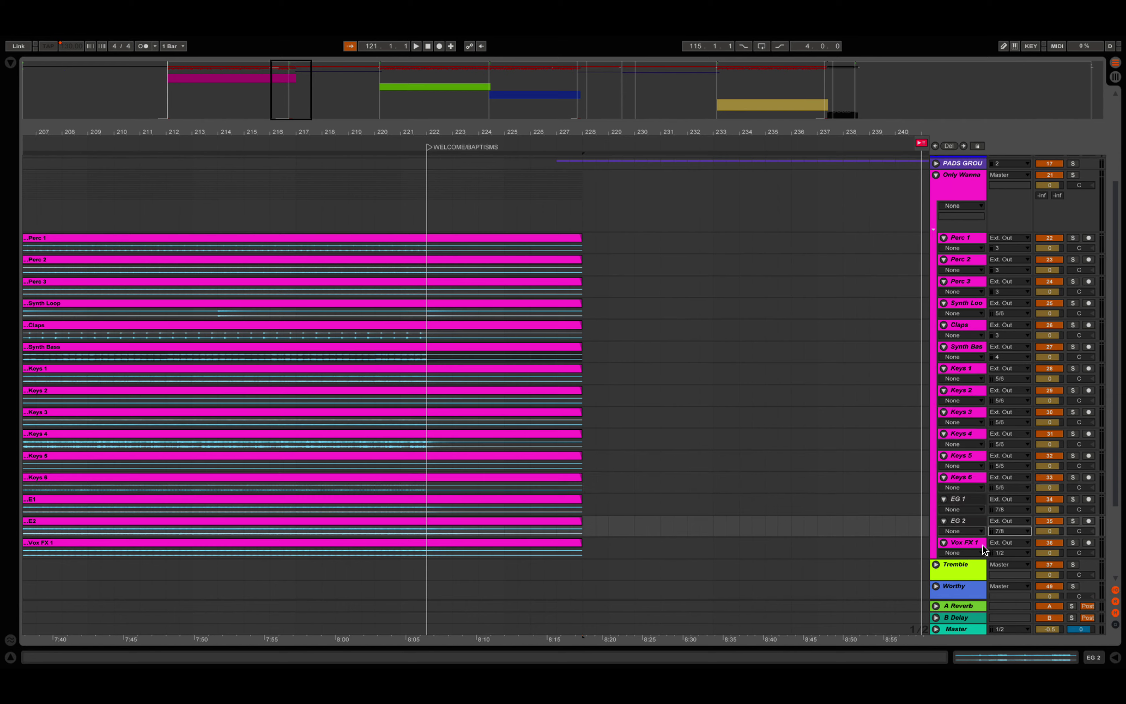
click(983, 545)
click(999, 552)
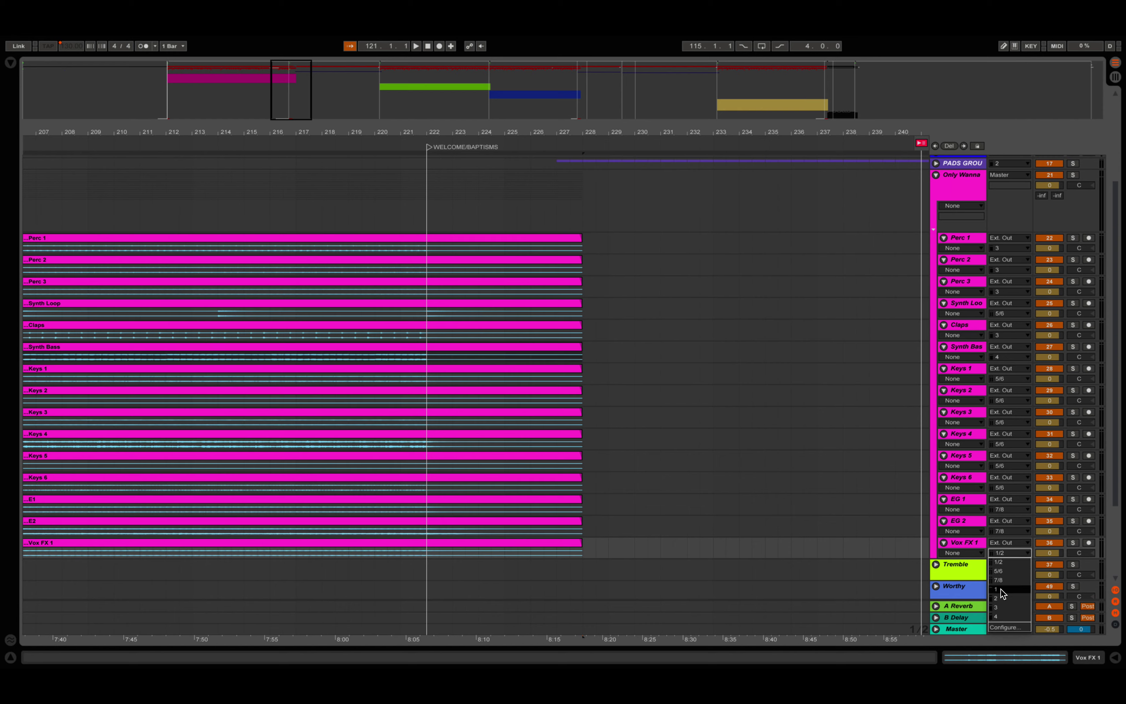
click(1001, 597)
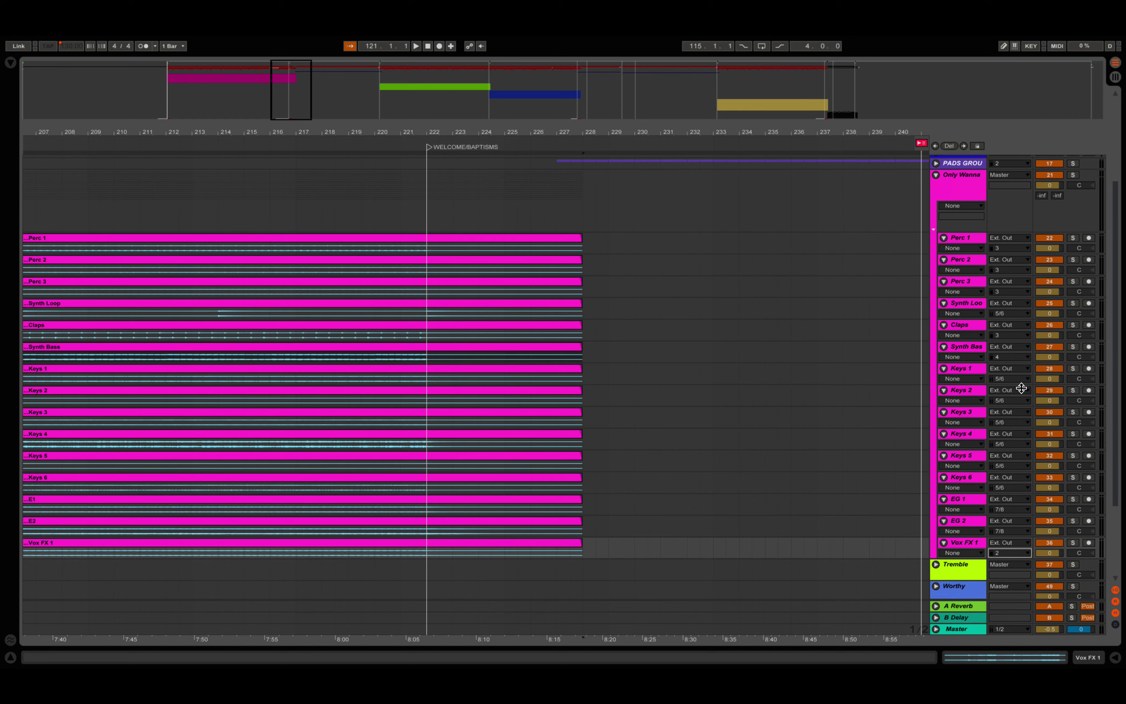
Collapse the Only Wanna group, expand Tremble and route all its tracks from Drums through BGVS to Ext. Out.
click(936, 174)
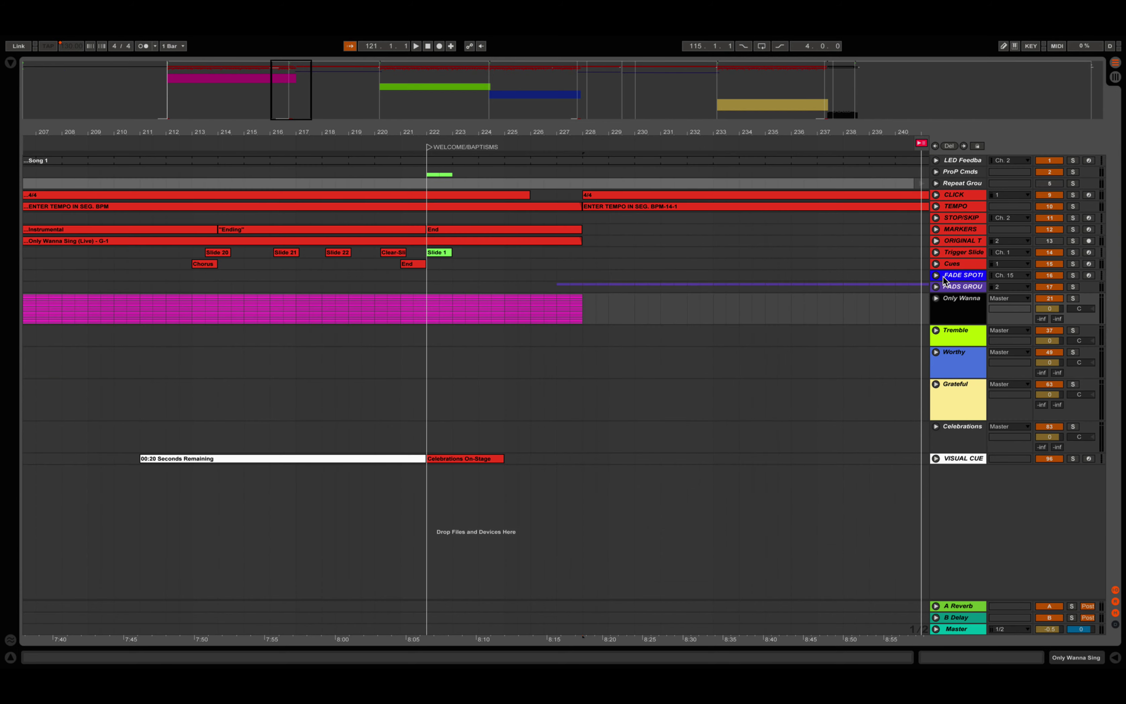
click(935, 329)
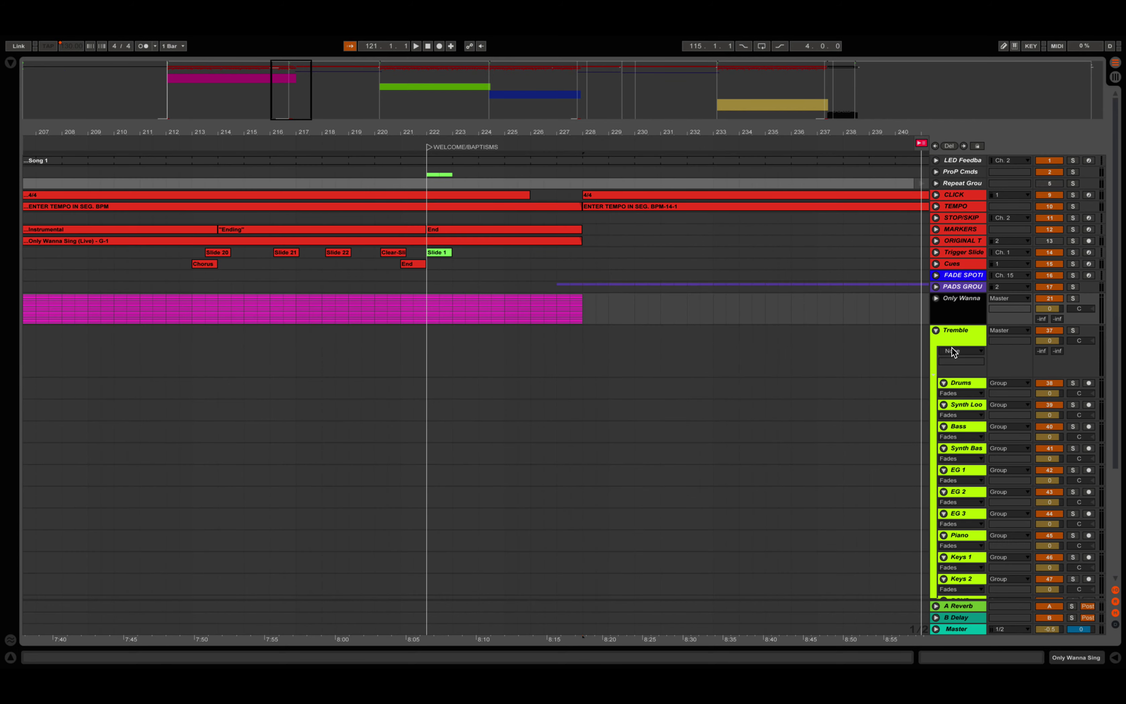
click(961, 382)
drag(1117, 419, 1107, 556)
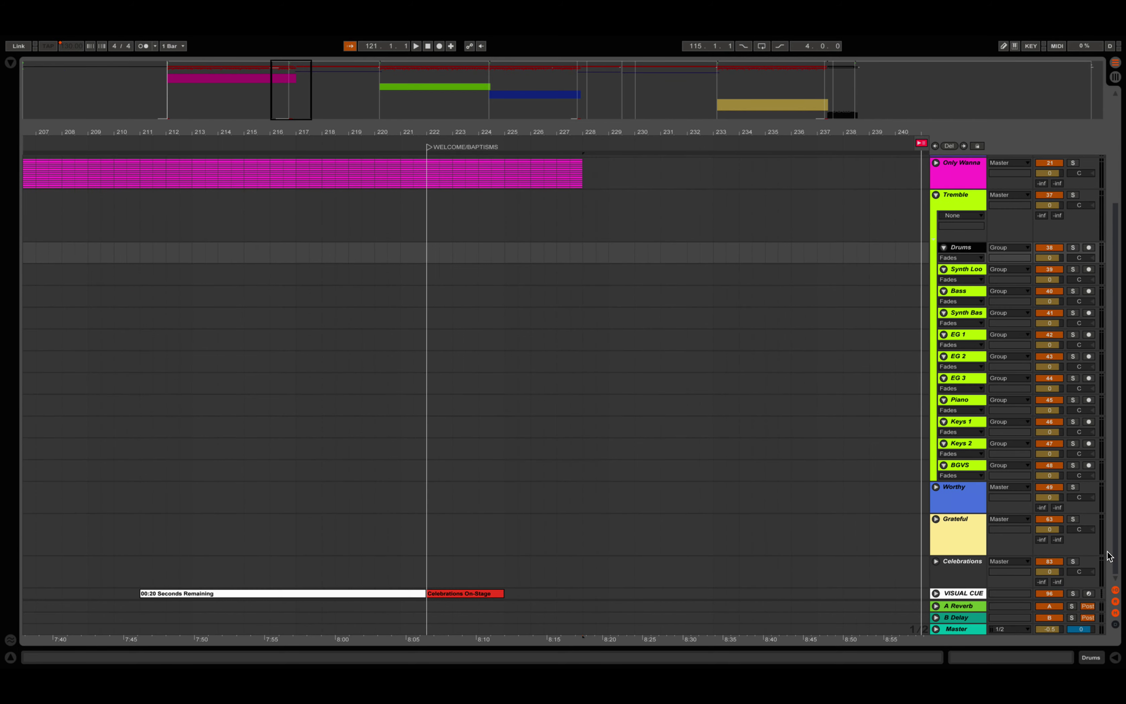
shift+click(975, 465)
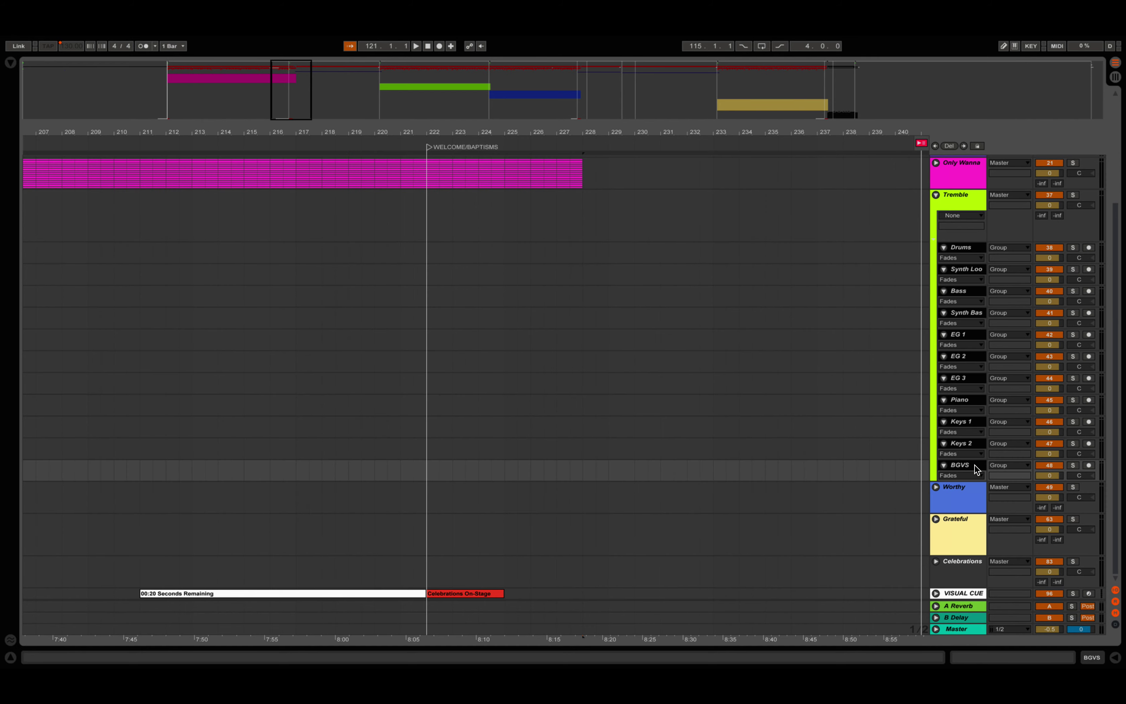
click(1005, 464)
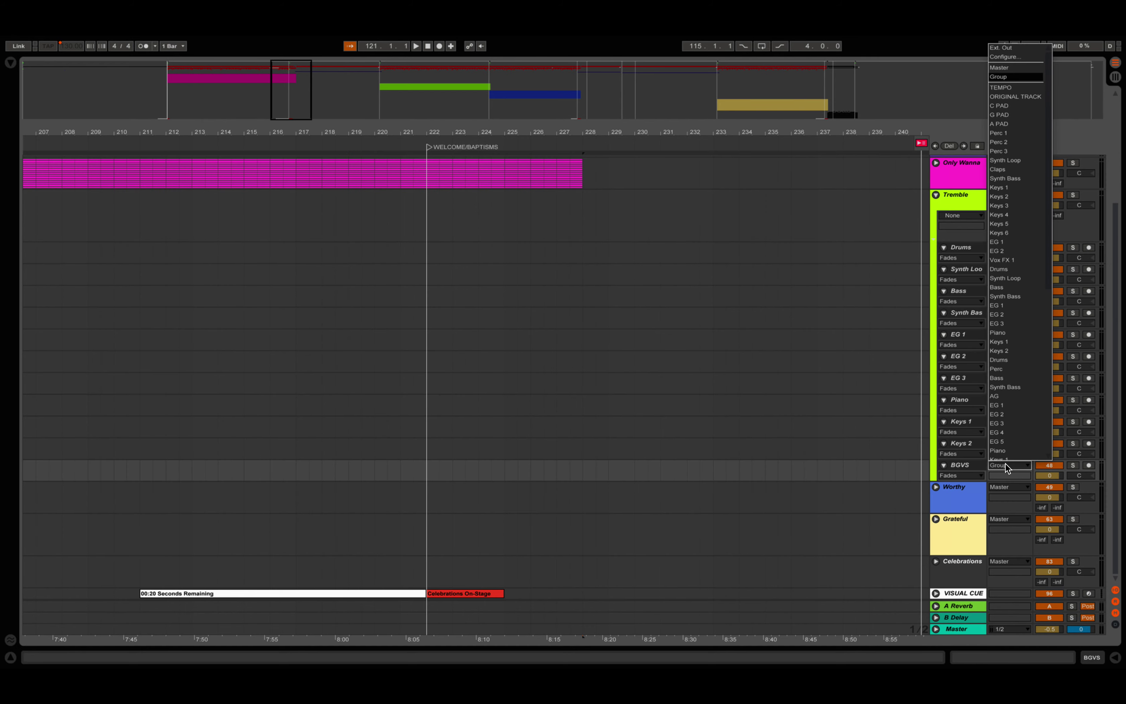
click(1009, 47)
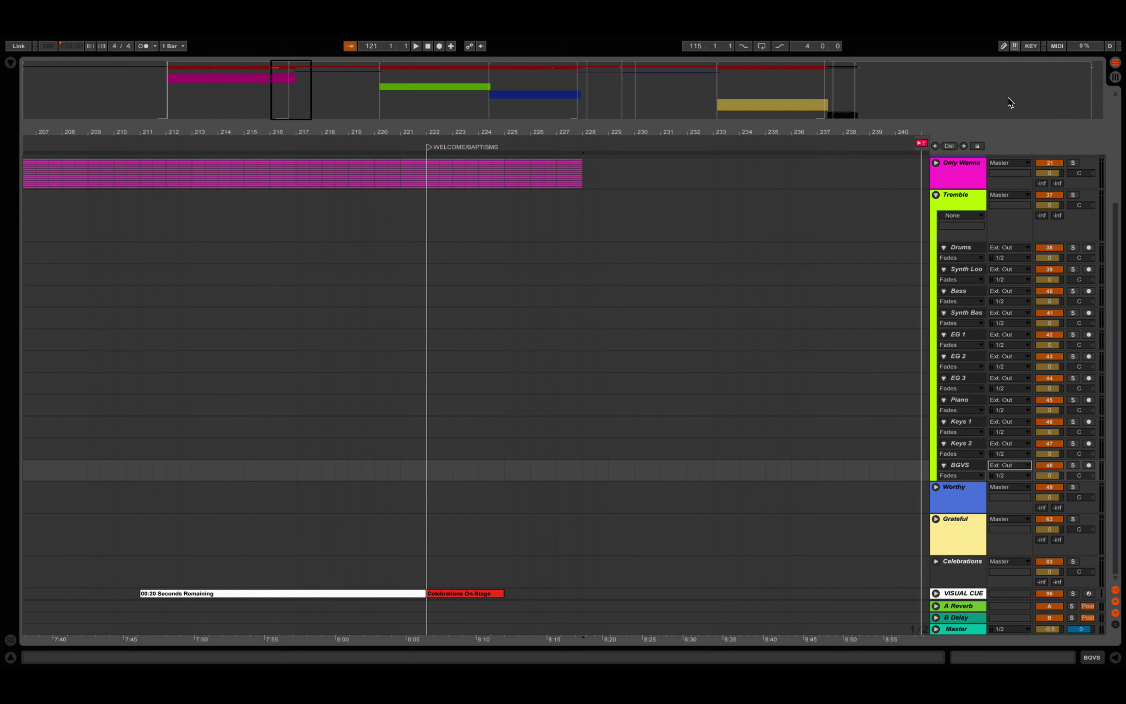
Set the external output of the Drums and Synth Loop tracks in the Tremble group to channel 3.
click(976, 246)
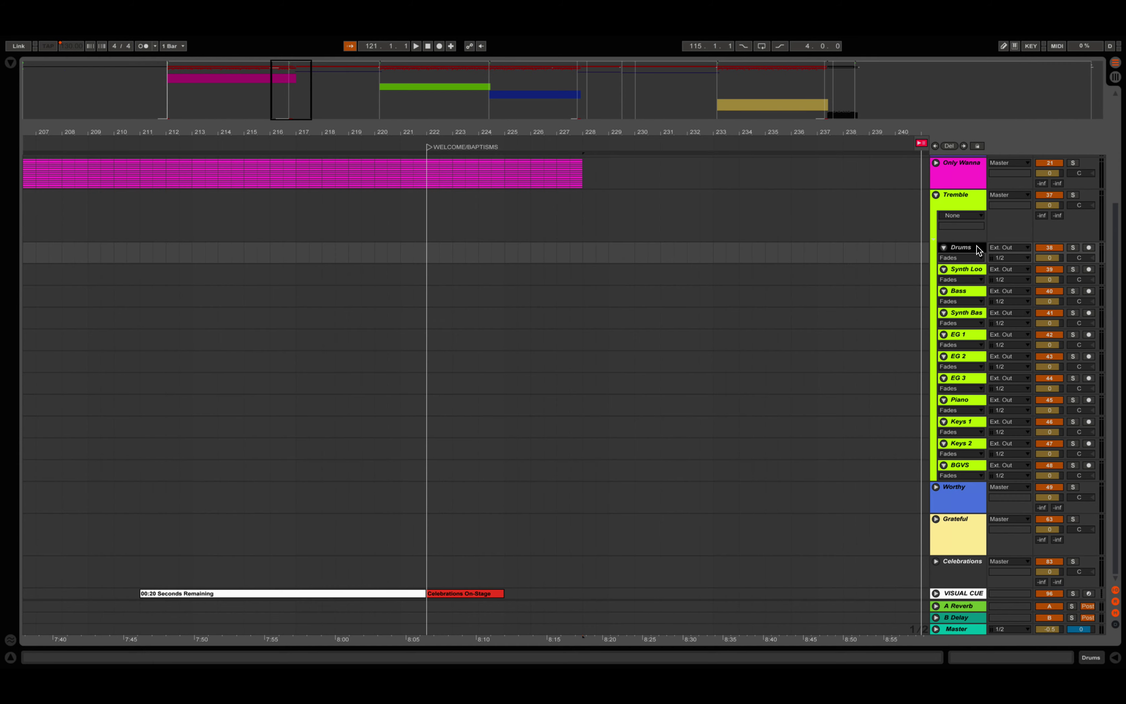
click(978, 267)
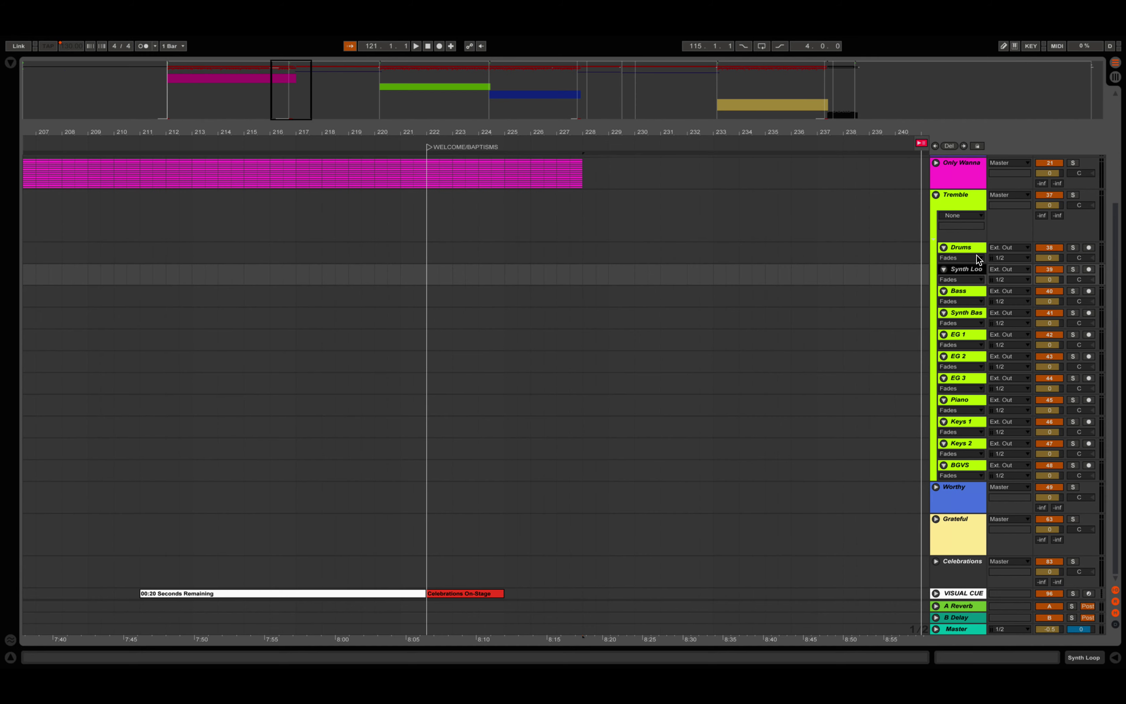
shift+click(973, 244)
click(996, 256)
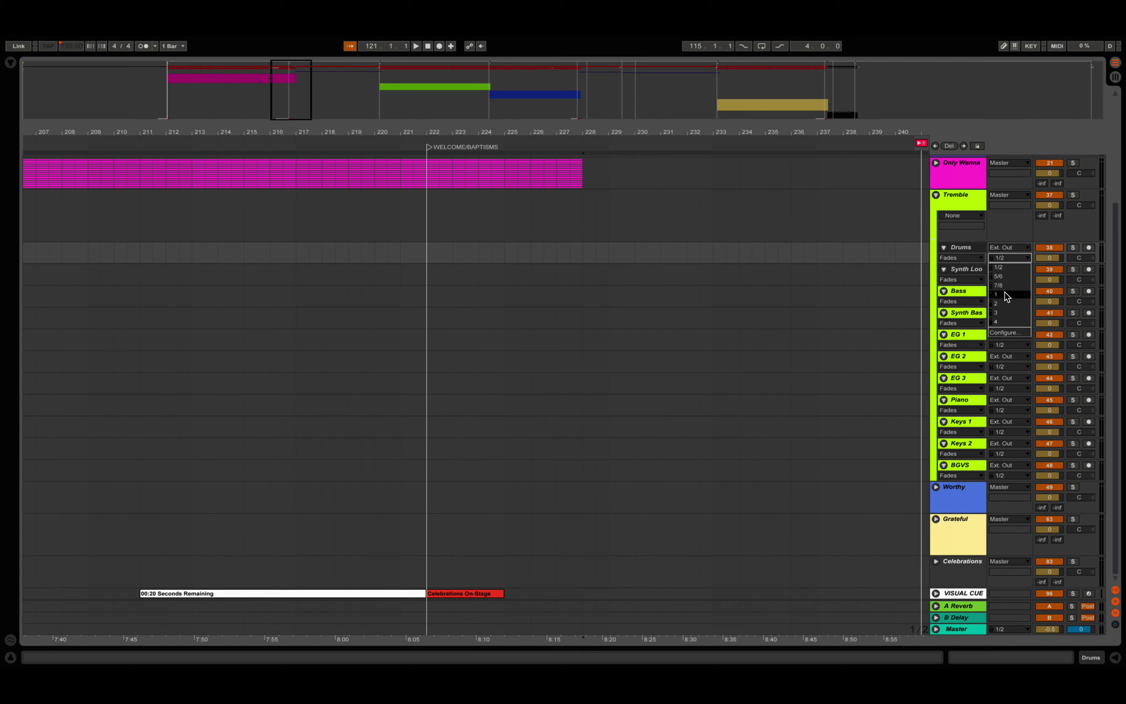
click(1008, 312)
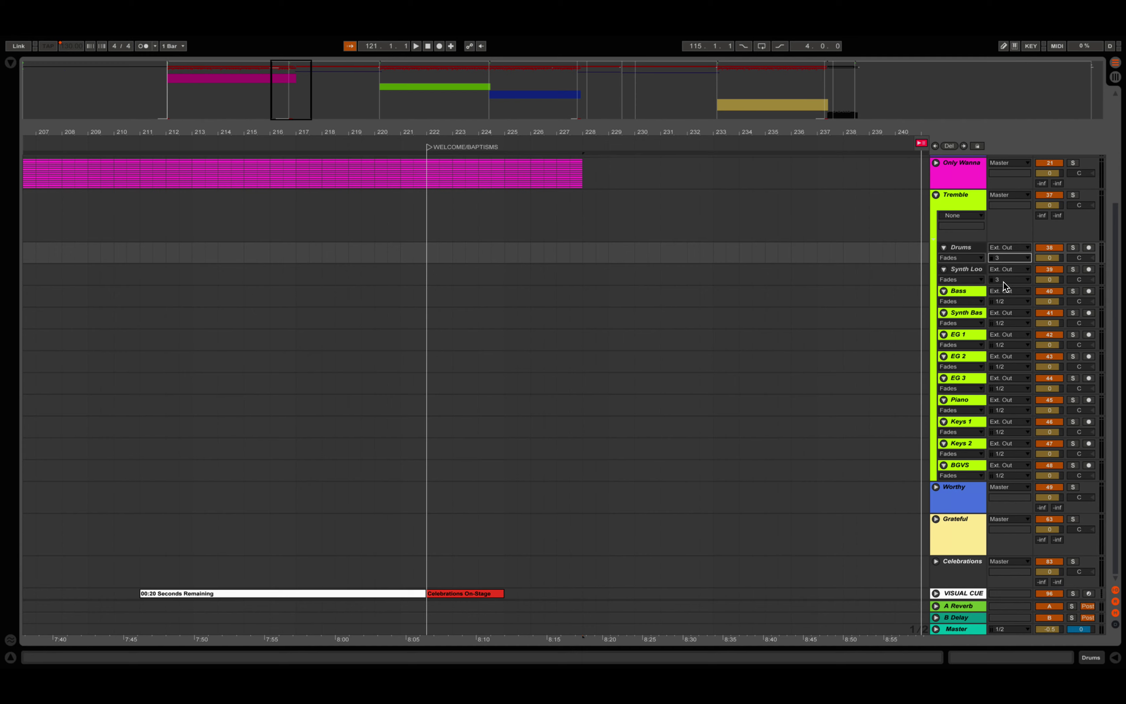
Set the external output of Tremble's Bass track to channel 2 and that of Synth Bass to channel 4.
click(979, 289)
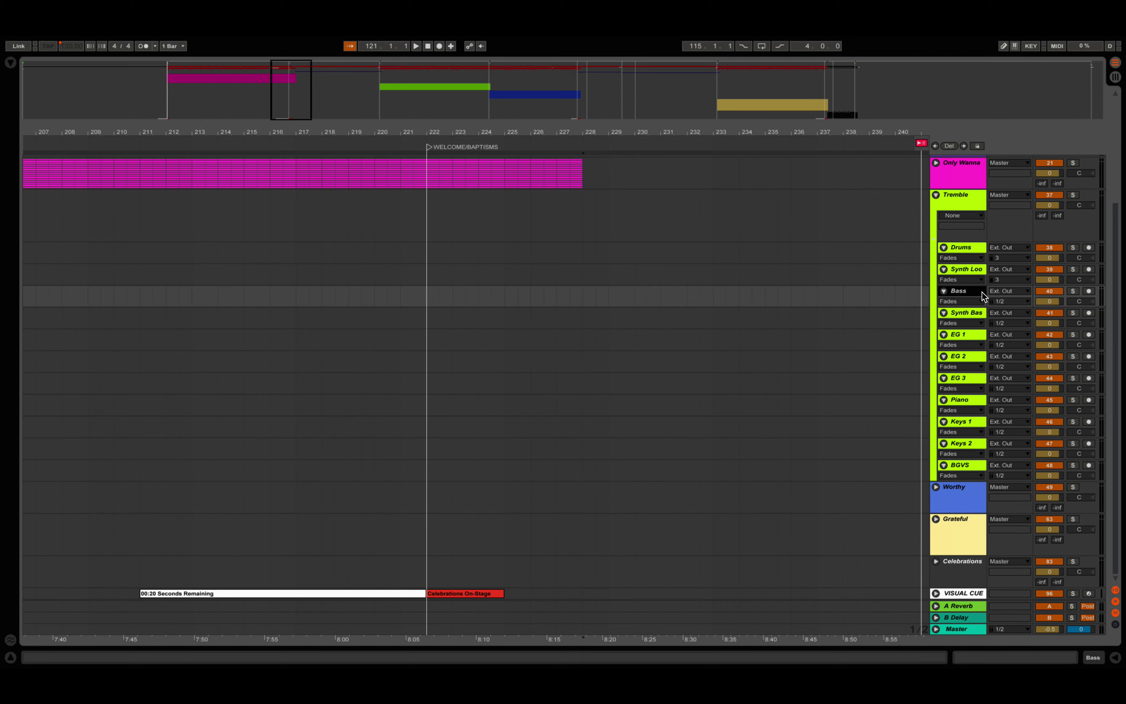
click(1003, 300)
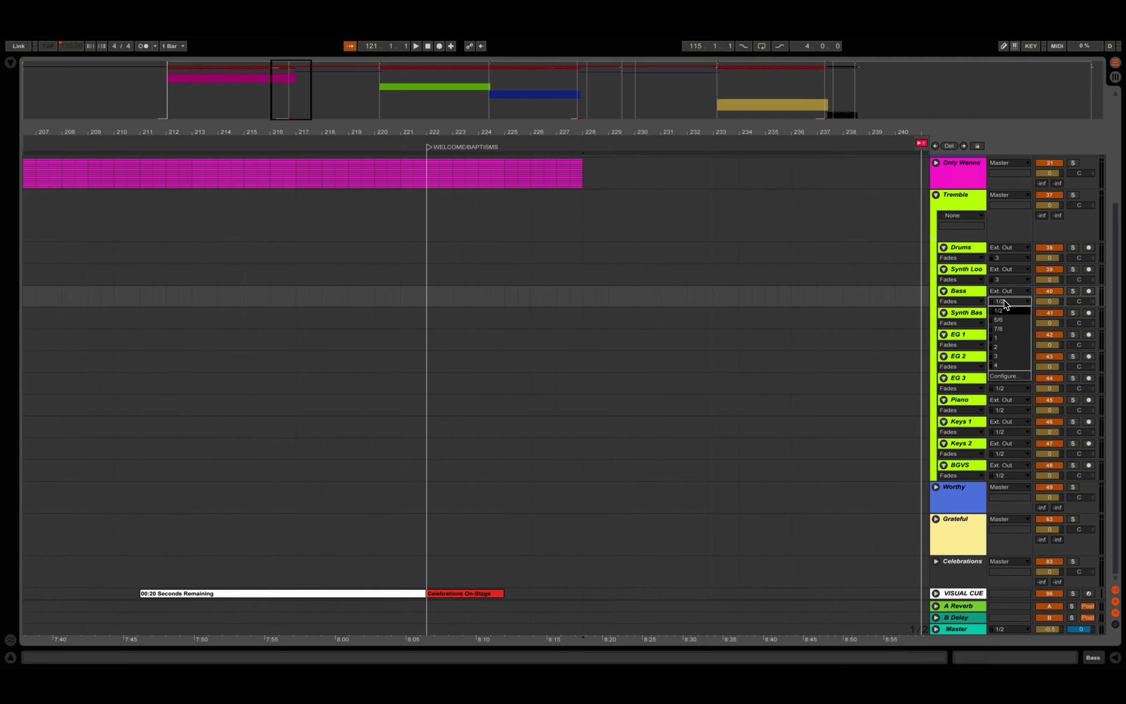
click(1003, 346)
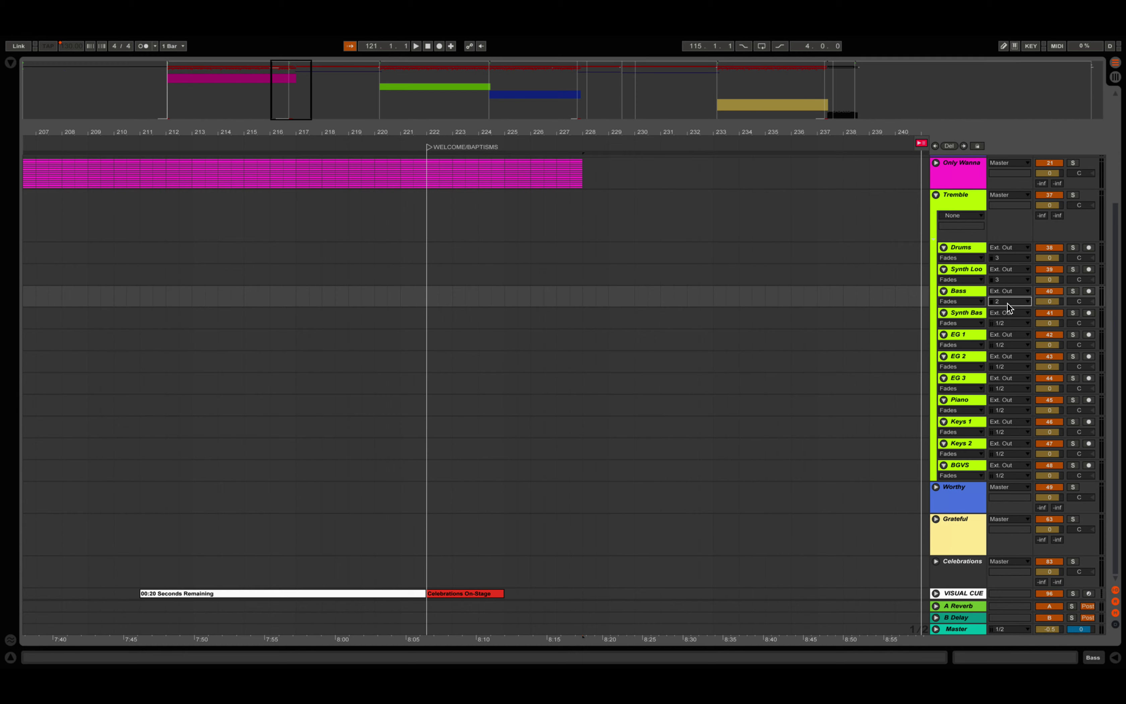
click(996, 305)
click(978, 310)
click(1005, 324)
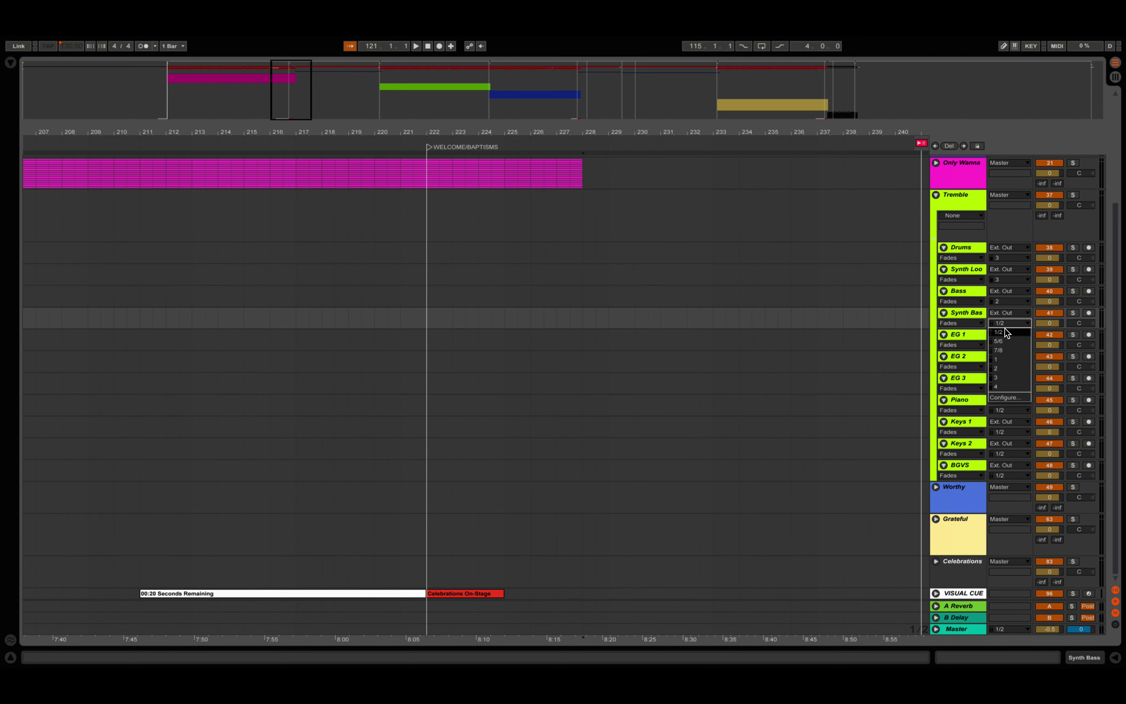
click(1012, 386)
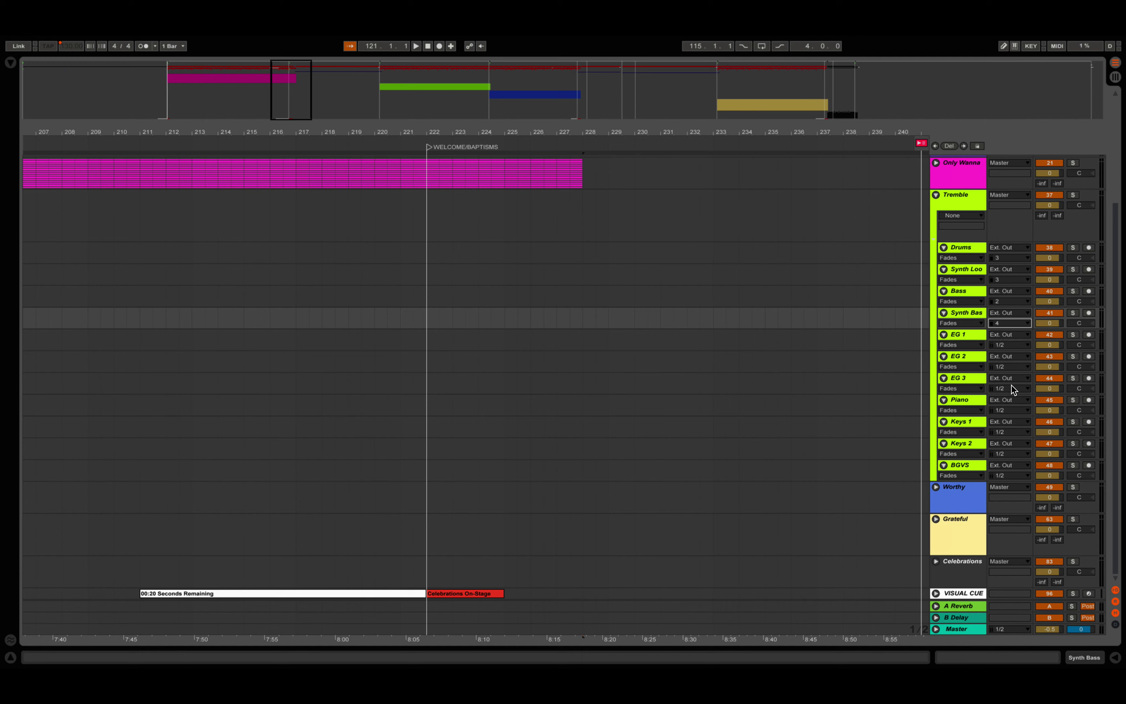
Set the external output of EG 1, EG 2 and EG 3 in the Tremble group to the stereo pair 7/8.
click(976, 333)
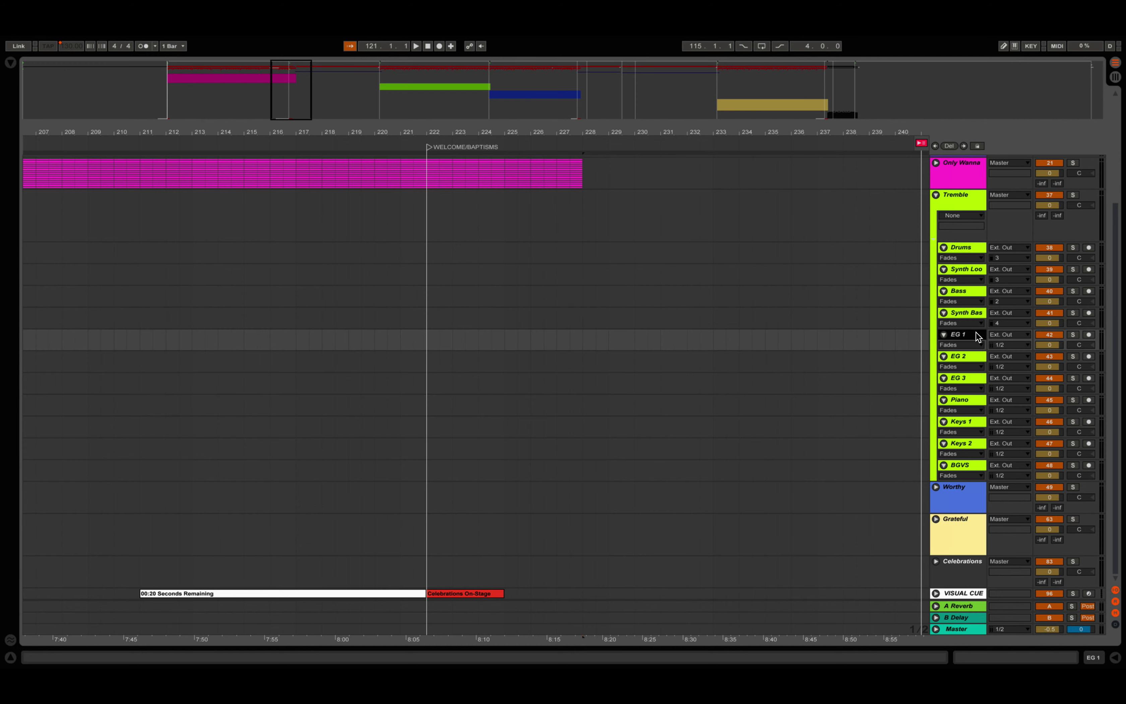
shift+click(977, 377)
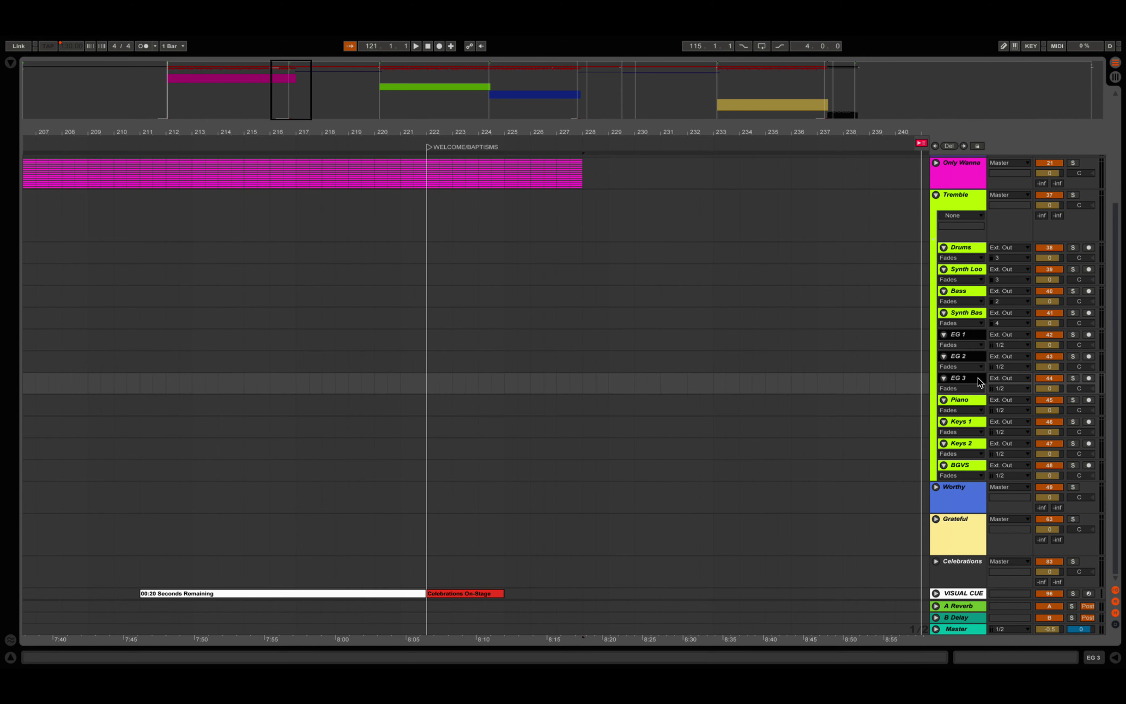
click(1004, 387)
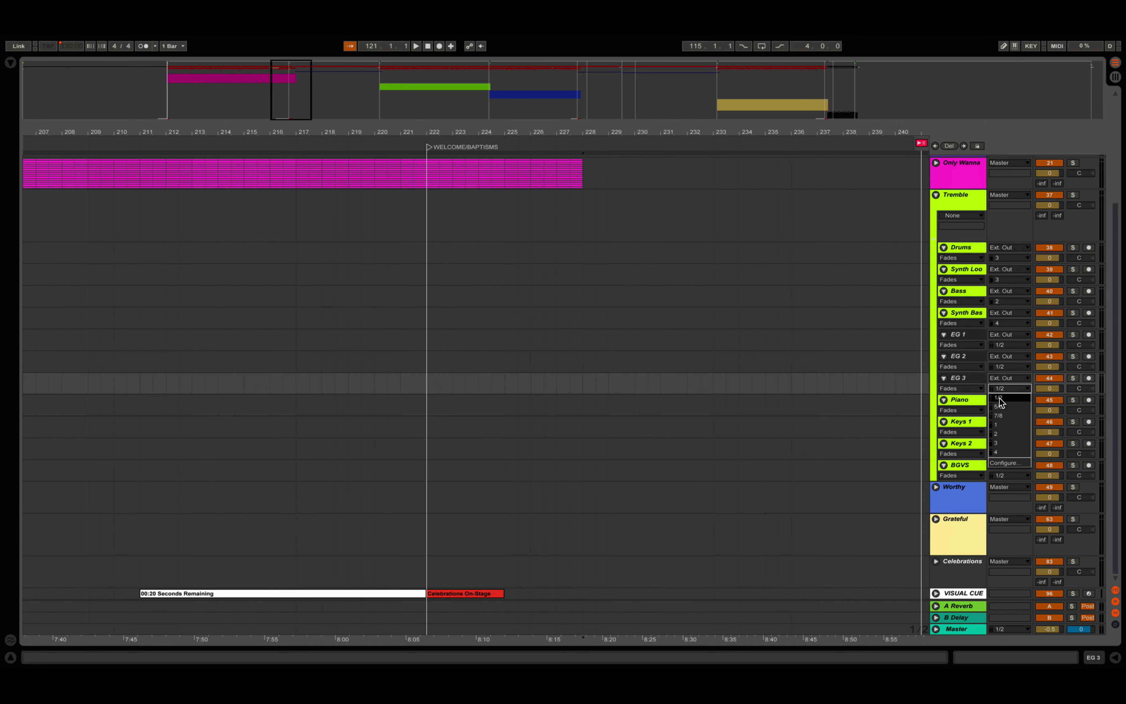
click(1006, 417)
Set the external output of Tremble's Piano, Keys 1 and Keys 2 to 5/6 and that of BGVS to channel 2.
click(976, 401)
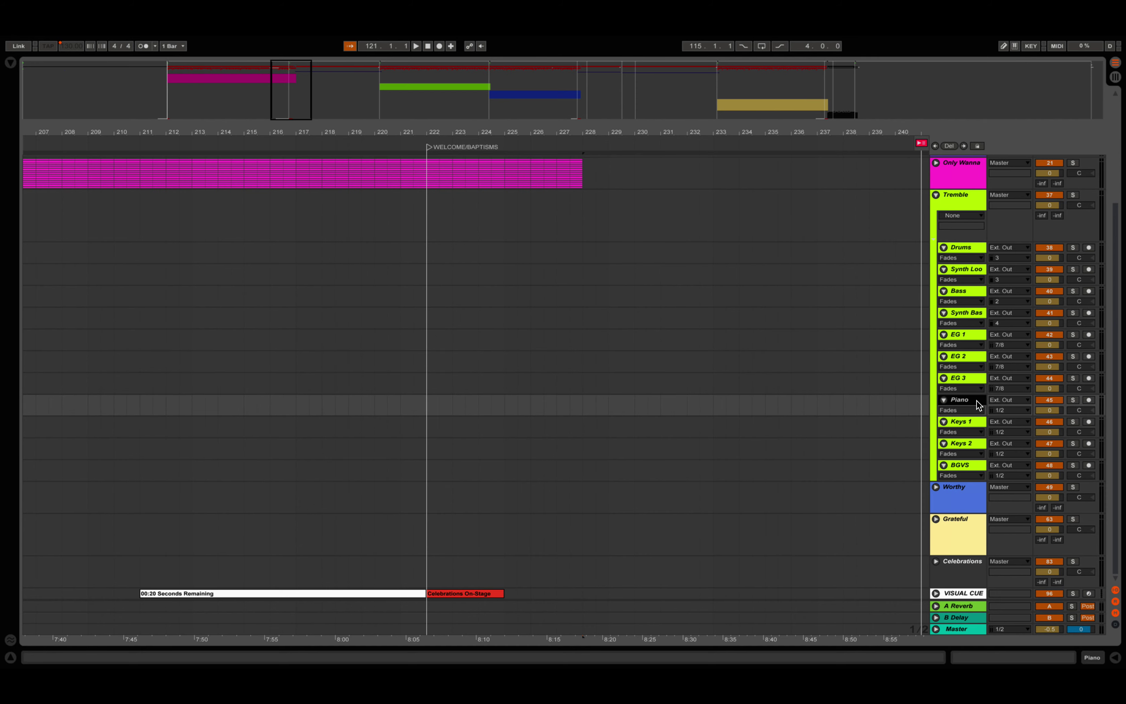
shift+click(978, 440)
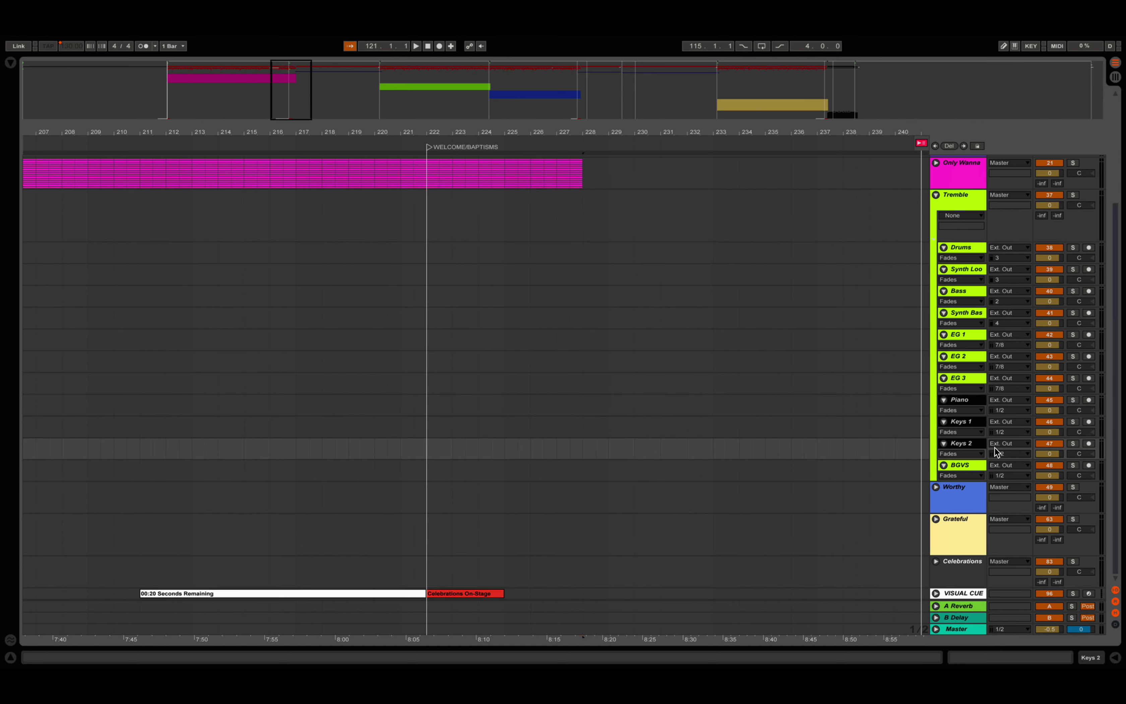
click(998, 453)
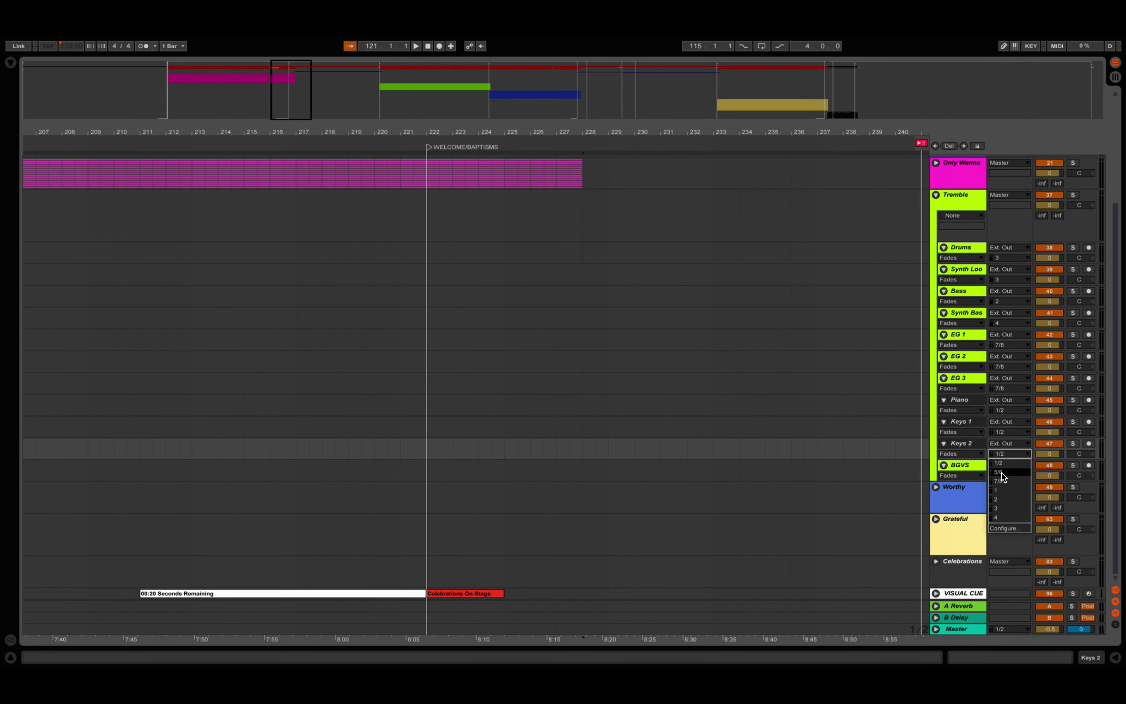
click(1001, 472)
click(969, 464)
click(998, 477)
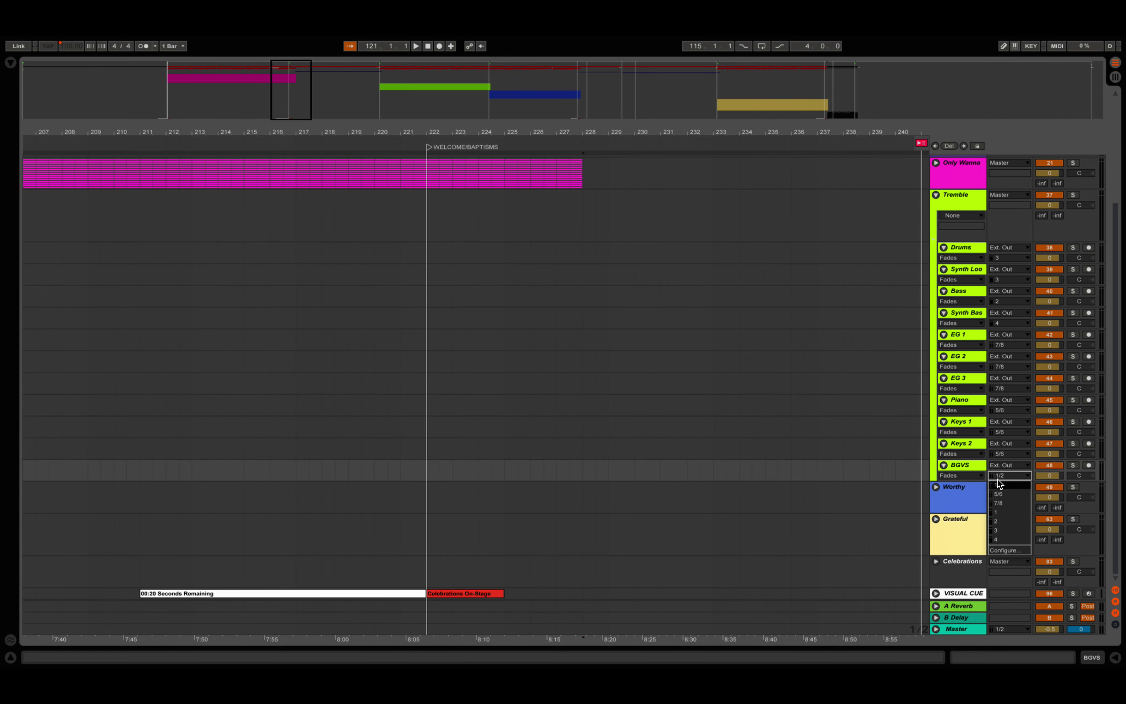
click(1004, 520)
Collapse the Tremble group, expand Worthy and route all its tracks from Drums through BGVS to Ext. Out.
click(936, 195)
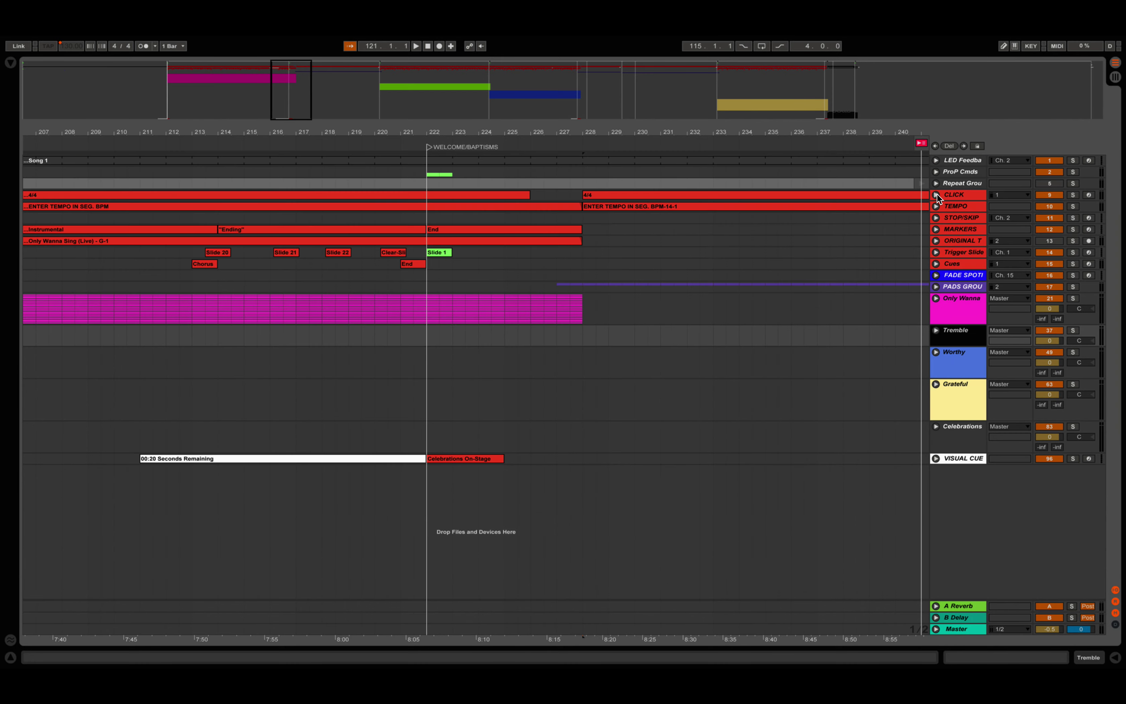
click(936, 352)
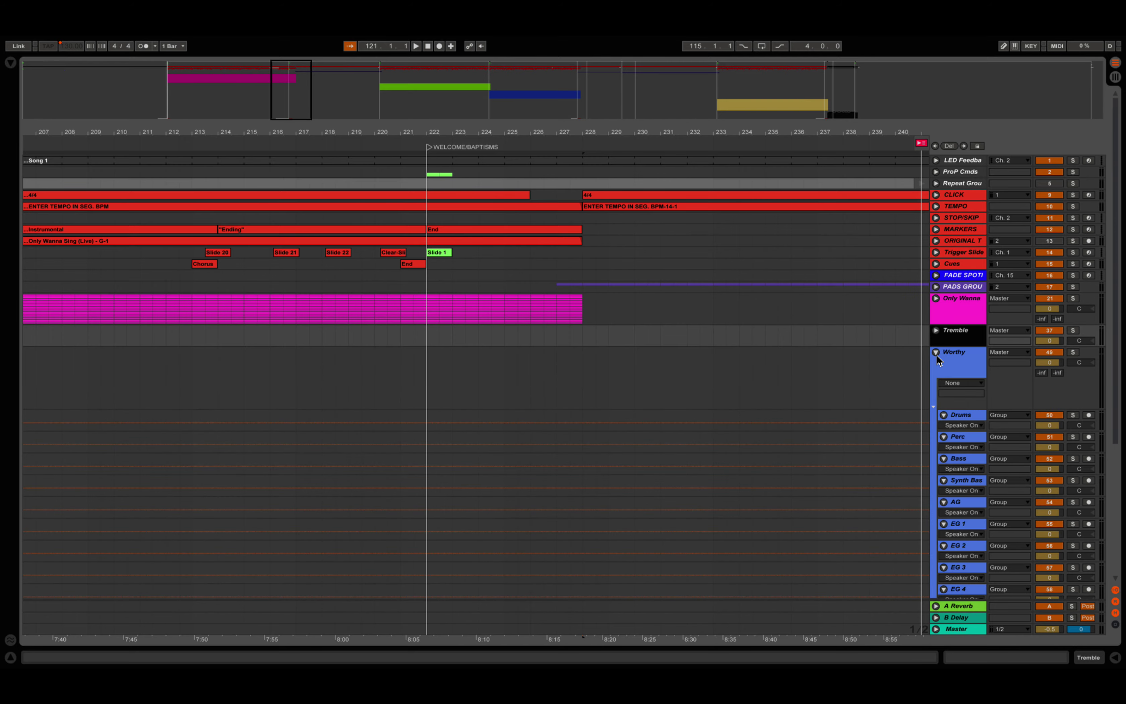
click(1085, 412)
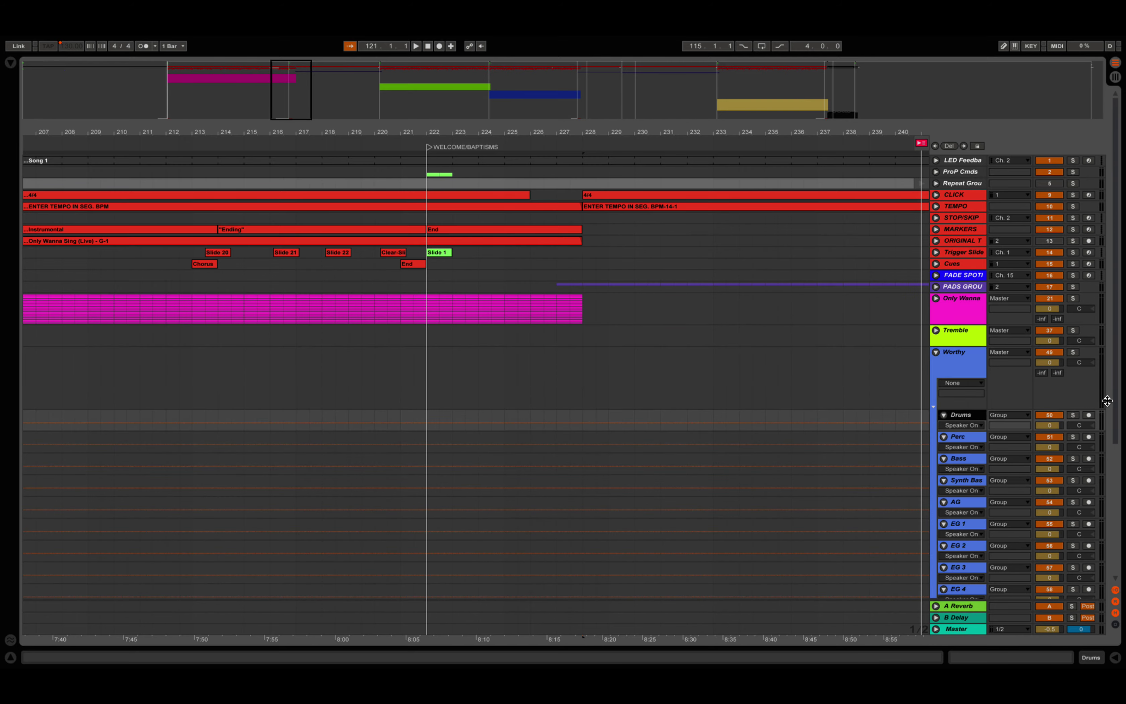
scroll(1119, 444, down, 5)
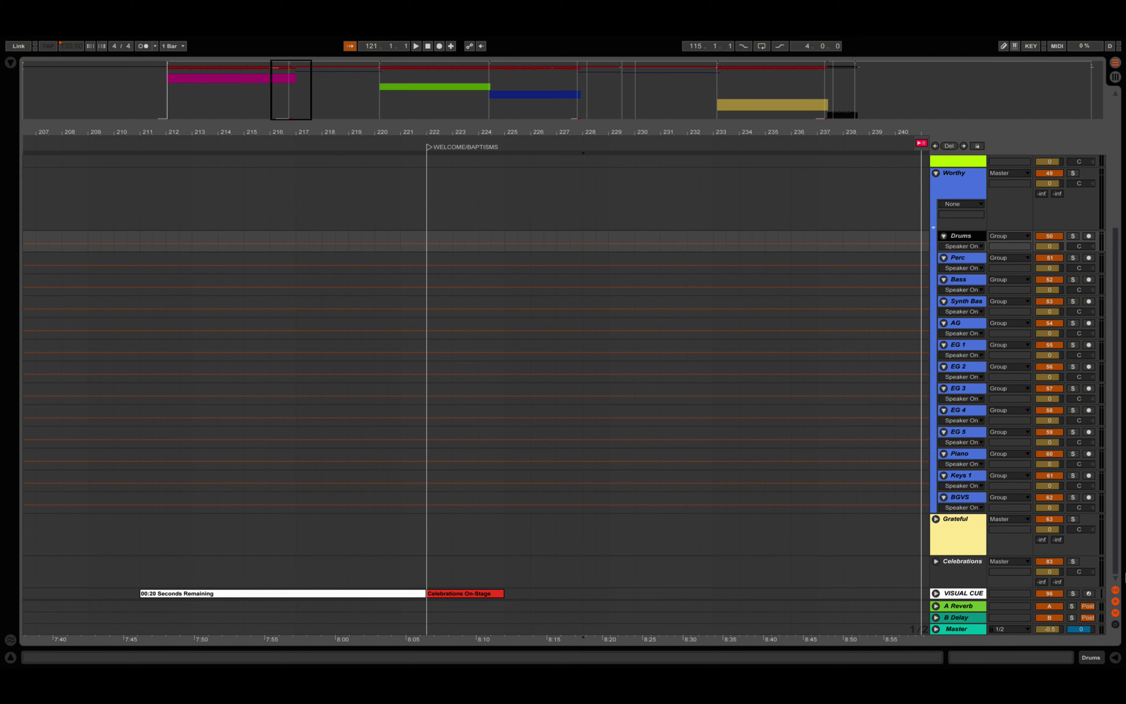
click(969, 497)
click(1006, 497)
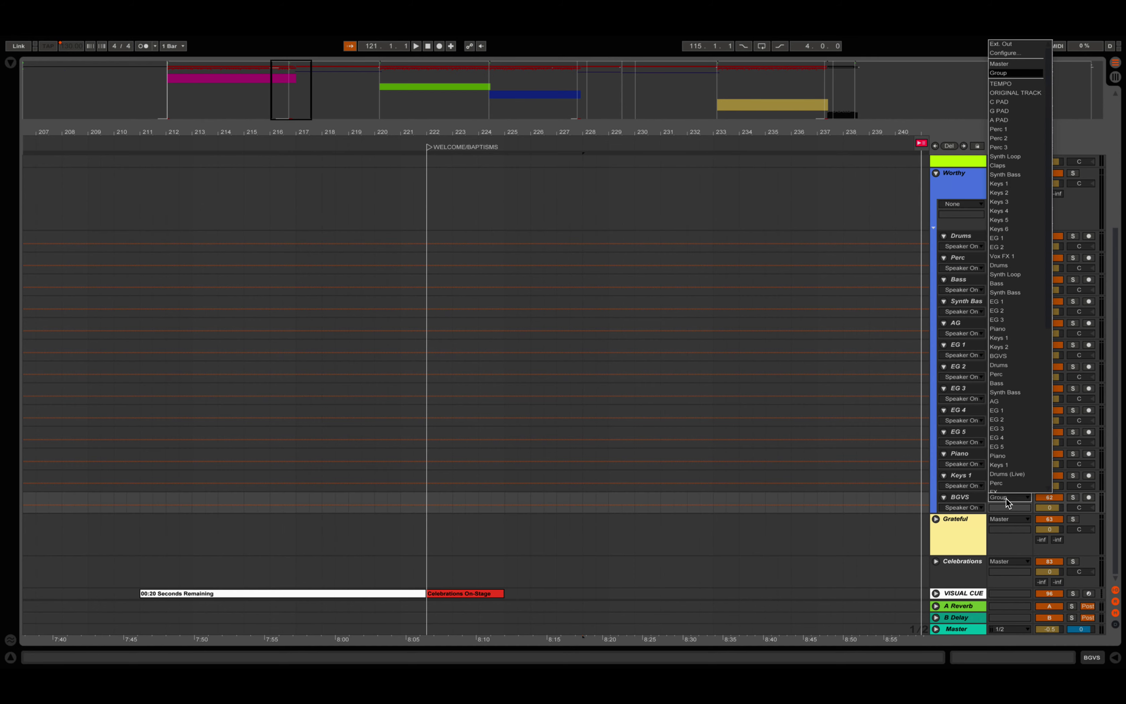
click(1006, 44)
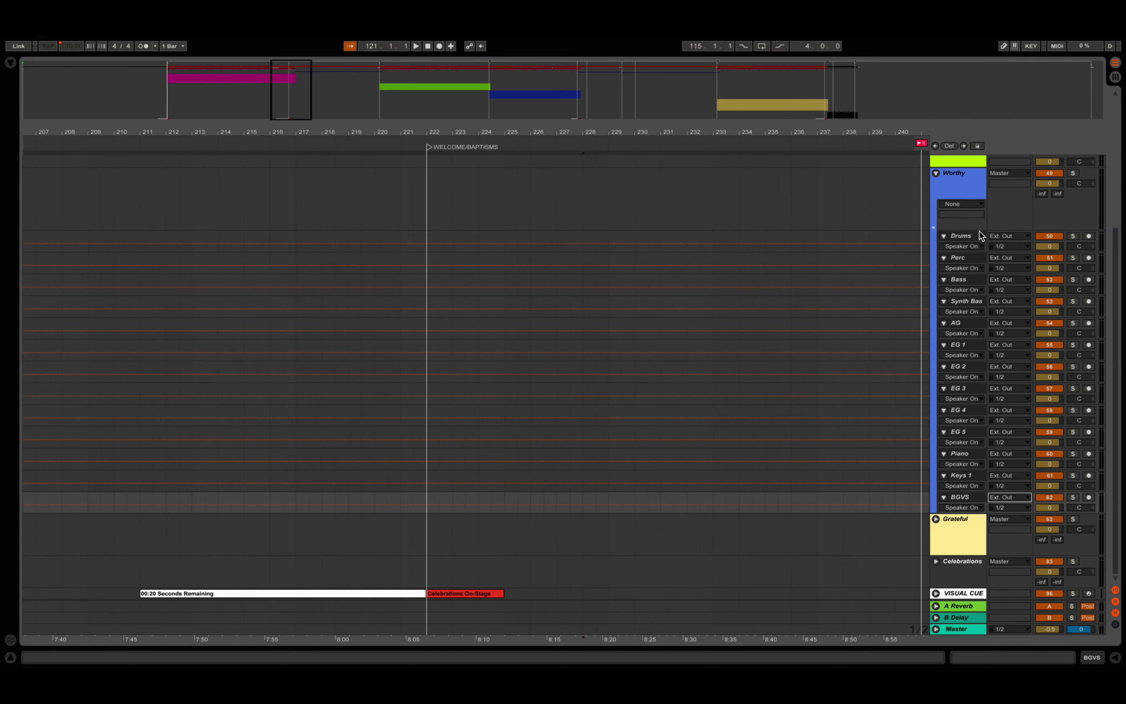
Set the external output of the Drums and Perc tracks in the Worthy group to channel 3.
click(978, 236)
click(979, 258)
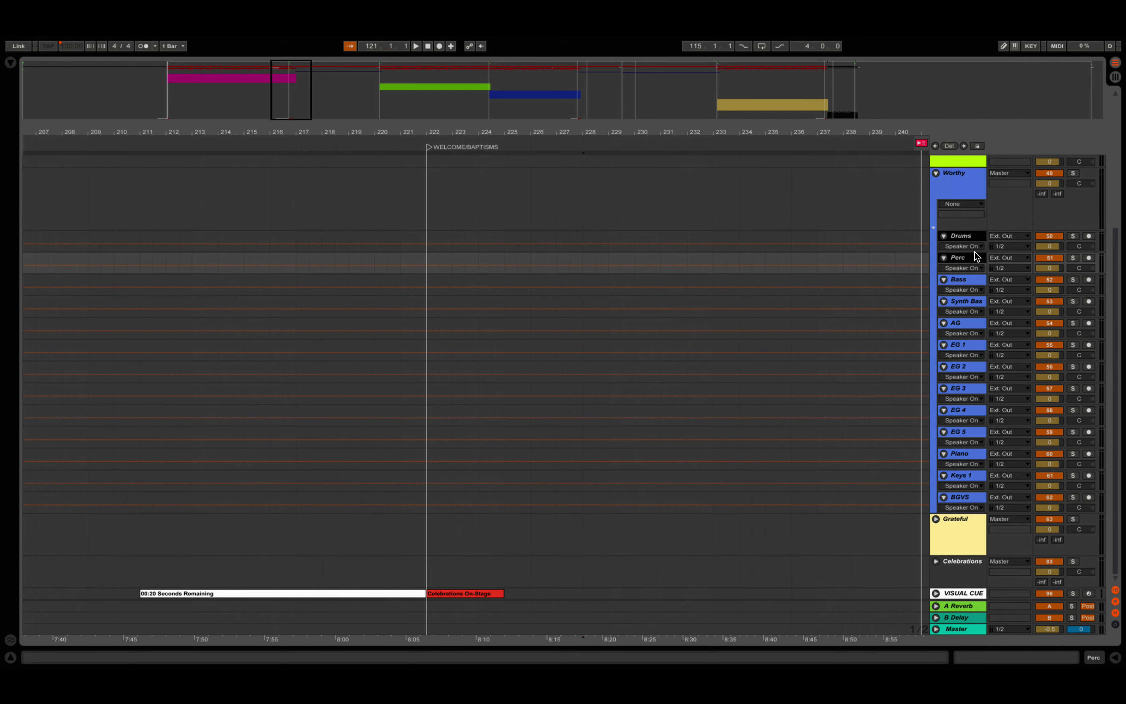
click(1005, 268)
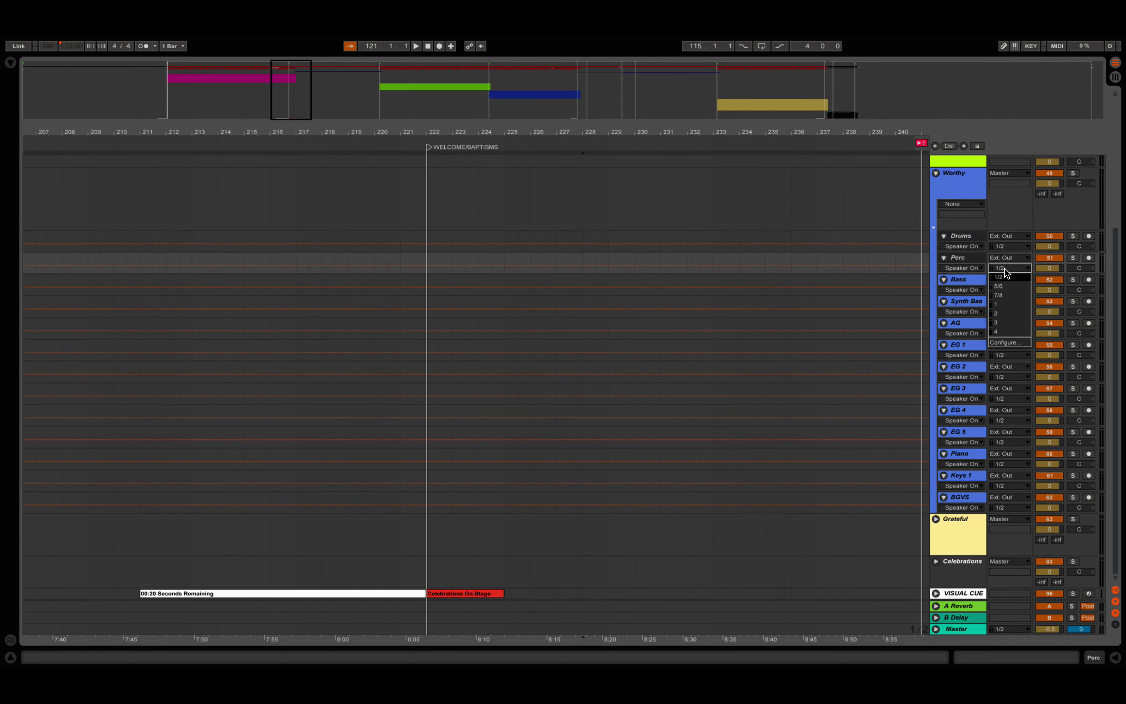
click(1006, 321)
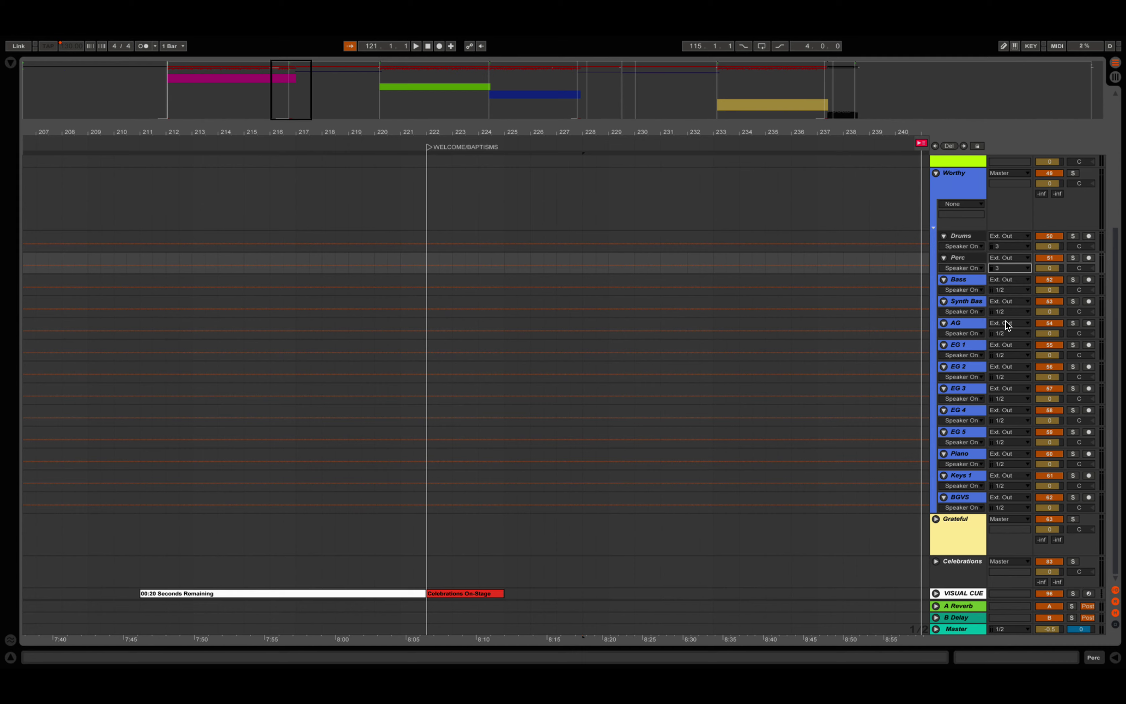
Set the external output of the Bass and AG tracks in the Worthy group to channel 2.
click(981, 281)
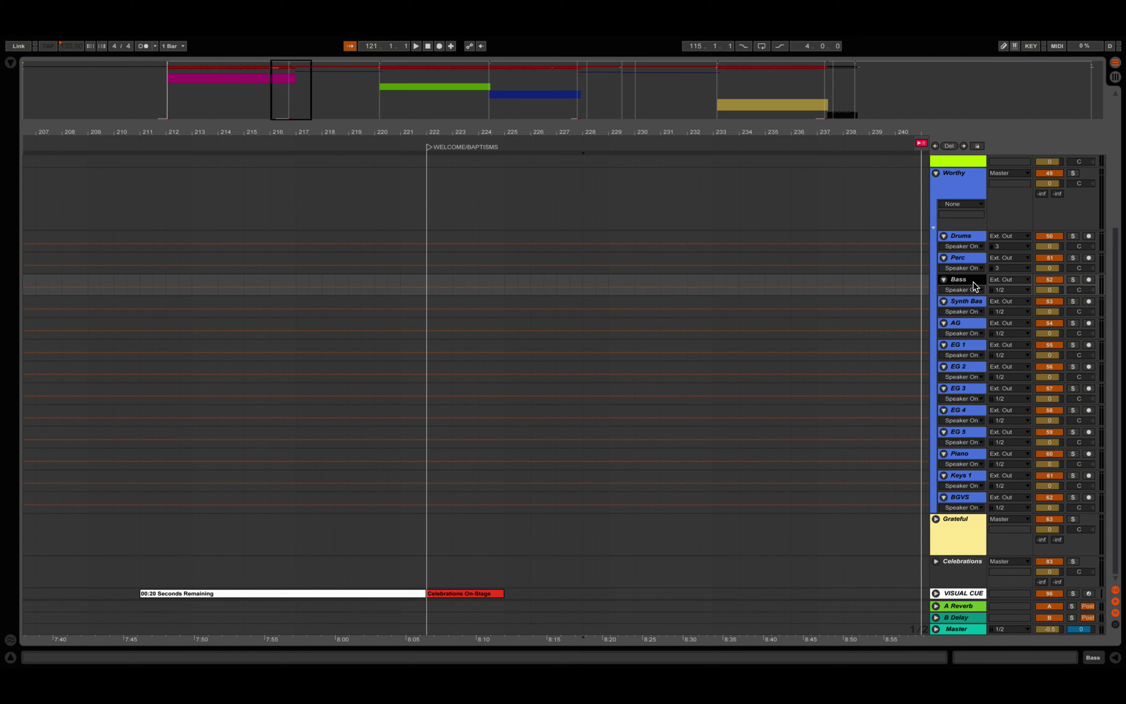
click(973, 323)
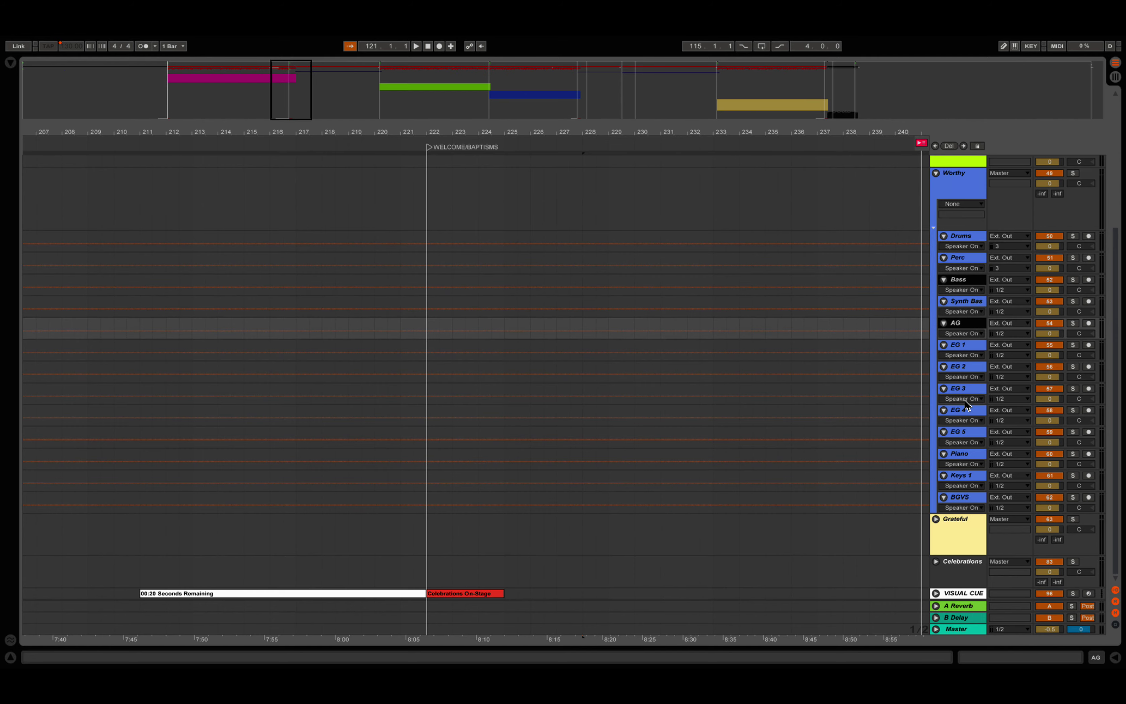
click(961, 279)
click(966, 321)
click(965, 321)
click(965, 281)
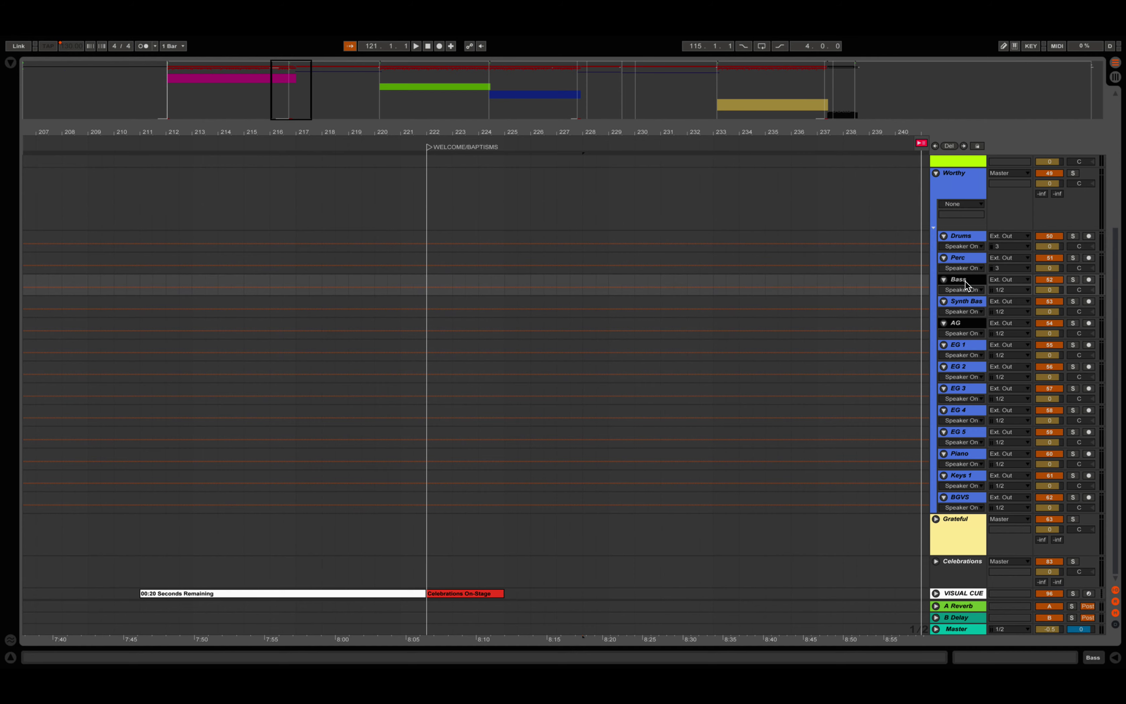
click(1007, 290)
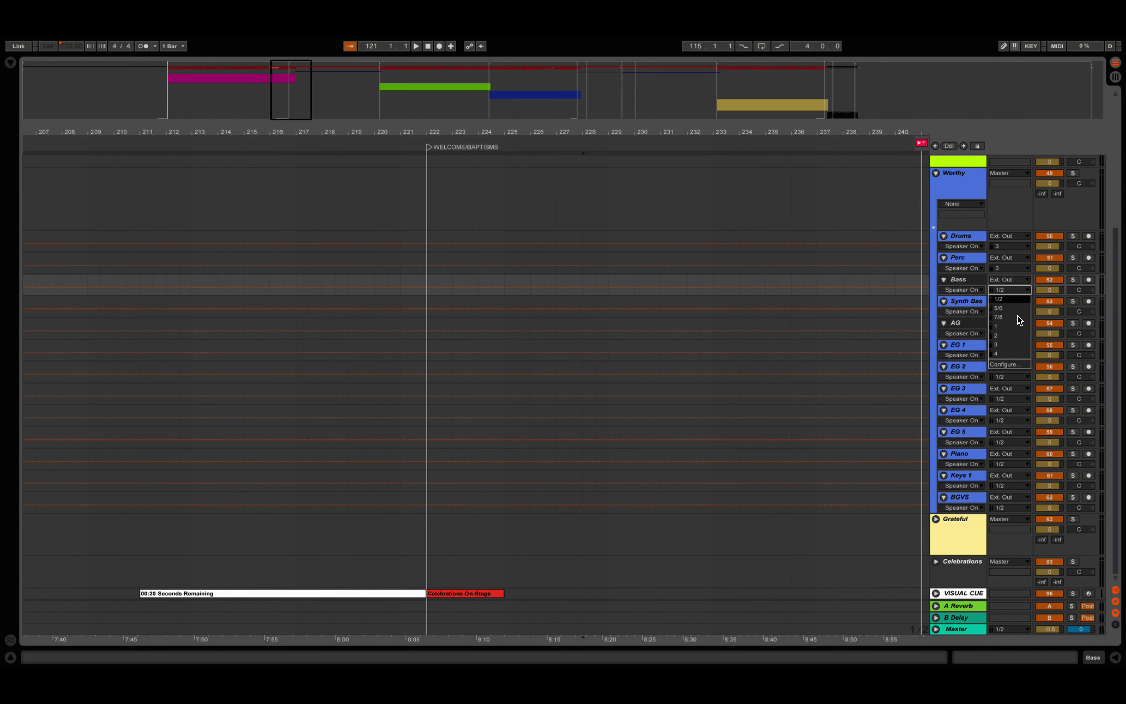
click(1014, 335)
Set the external output of the Synth Bass track in the Worthy group to channel 4.
click(978, 301)
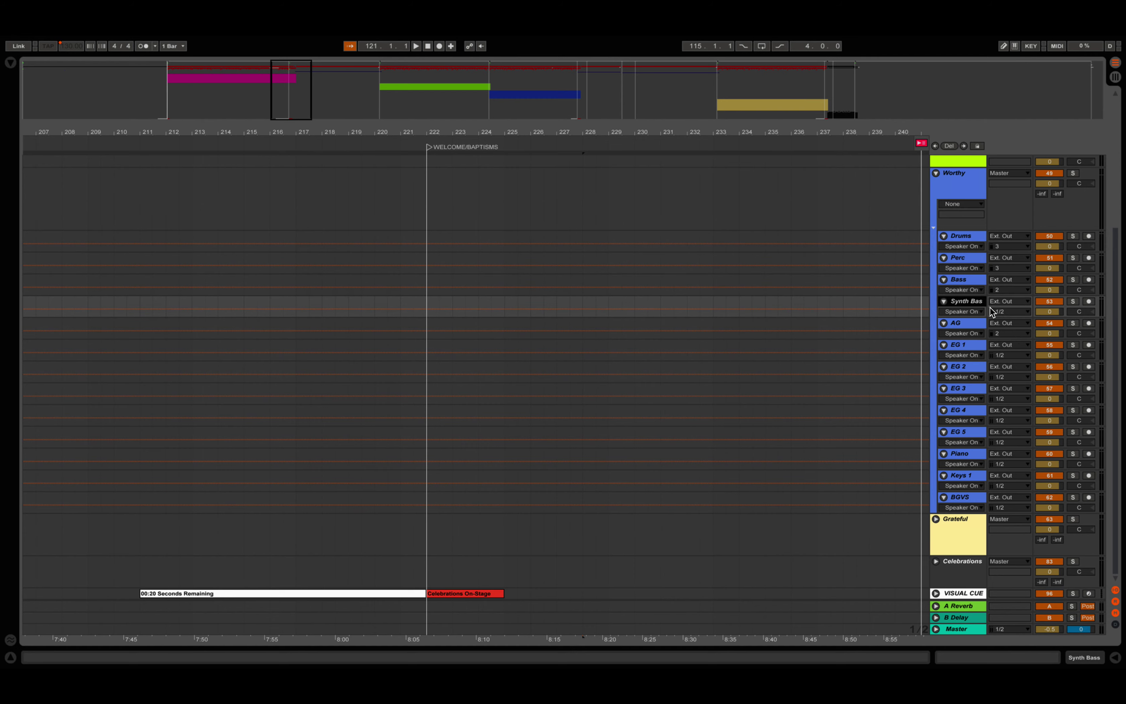
click(1007, 311)
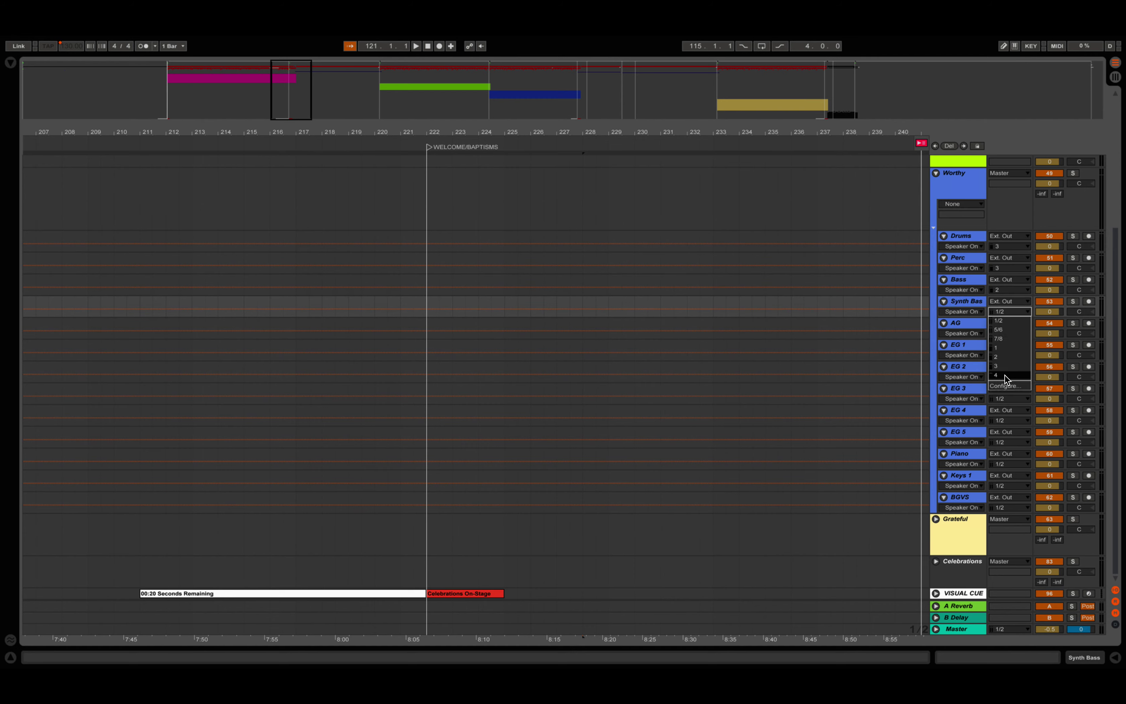
click(1004, 375)
Set the external output of EG 1 through EG 5 in the Worthy group to the stereo pair 7/8.
click(970, 346)
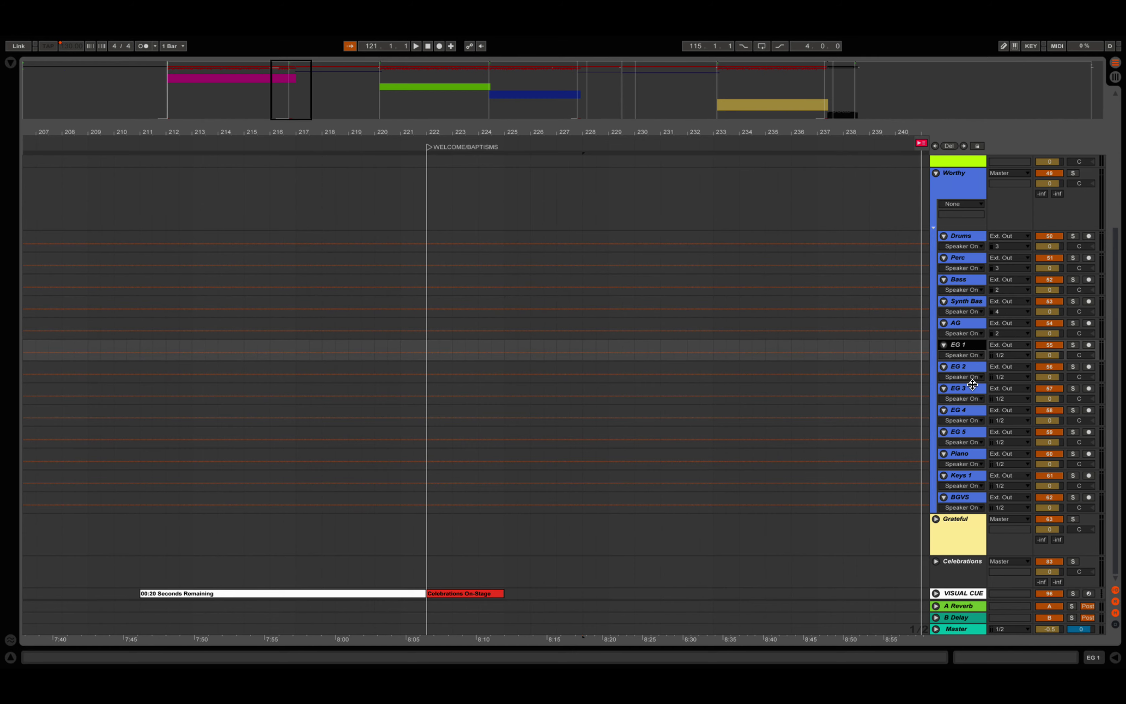
click(977, 435)
click(997, 442)
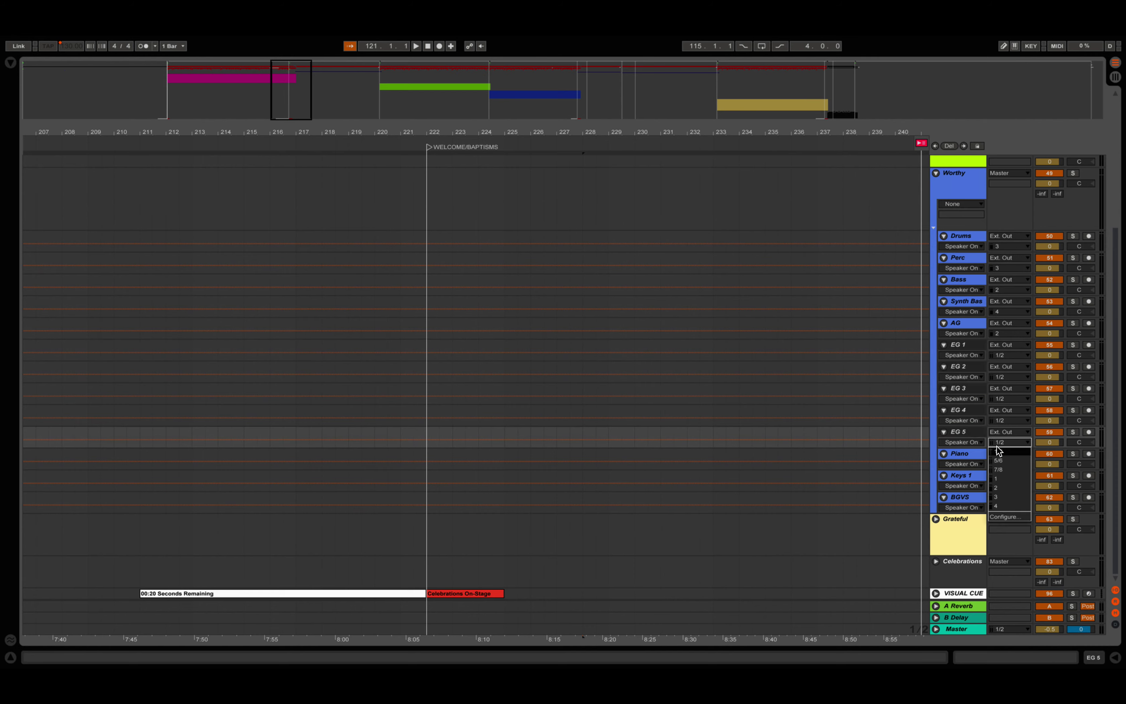
click(1000, 469)
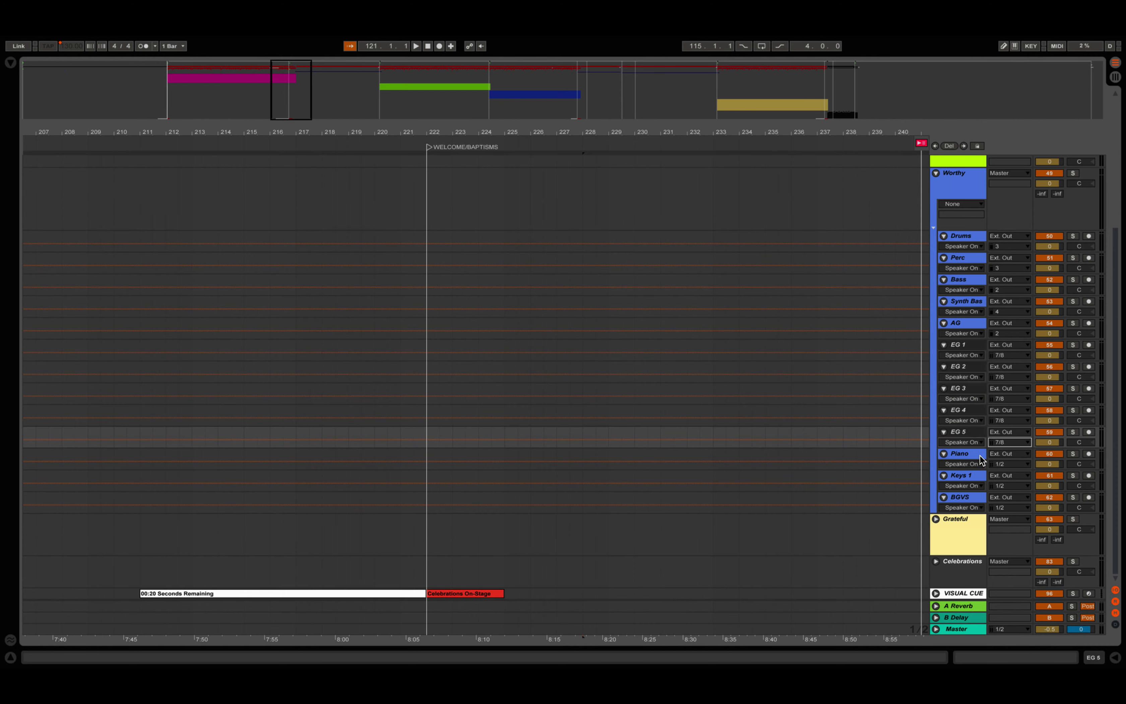
Set the external output of Worthy's Piano and Keys 1 to 5/6 and that of BGVS to channel 2.
click(977, 456)
shift+click(979, 476)
click(997, 485)
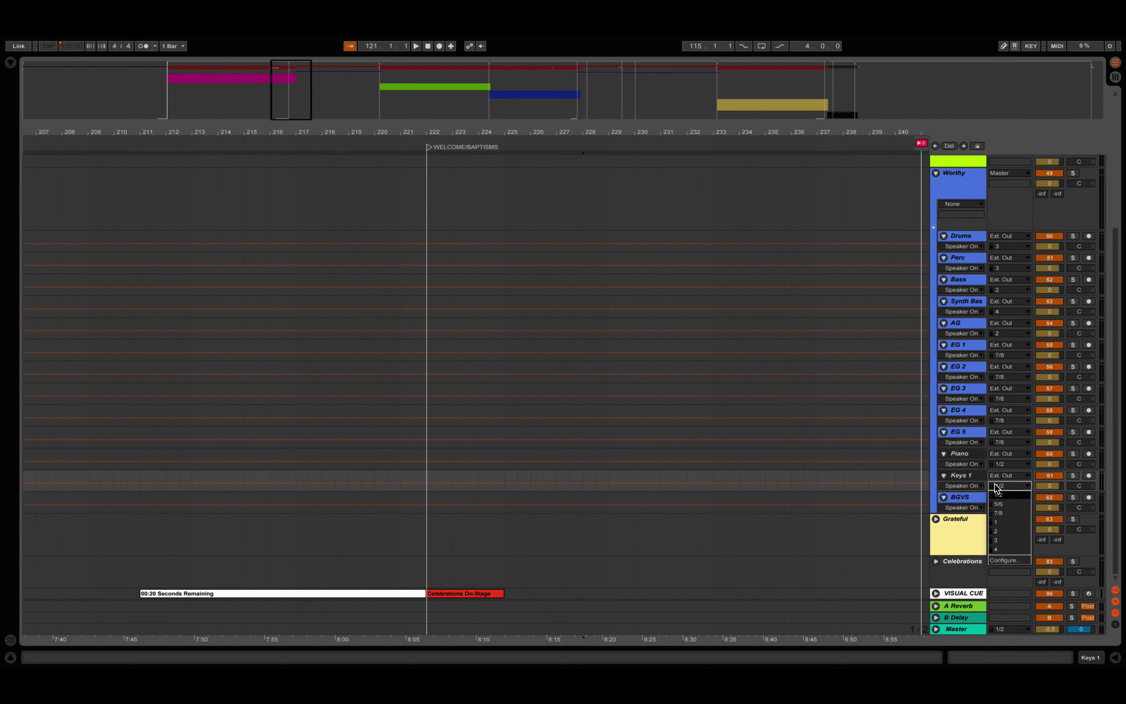
click(999, 505)
click(977, 498)
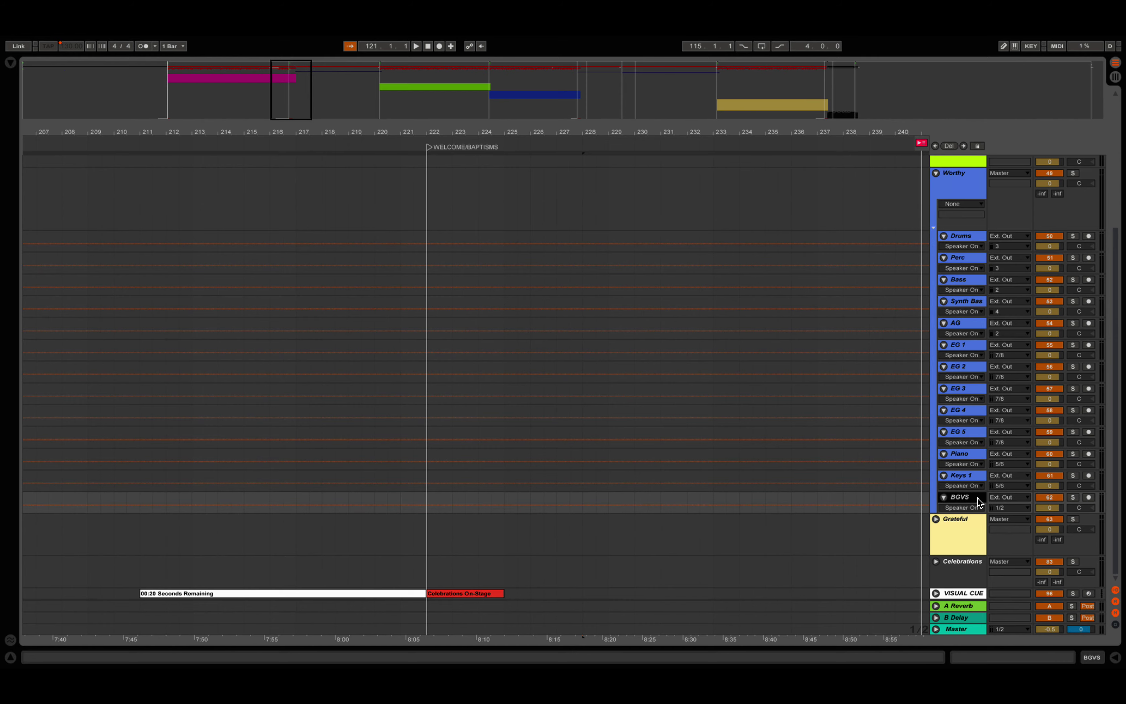
click(1000, 508)
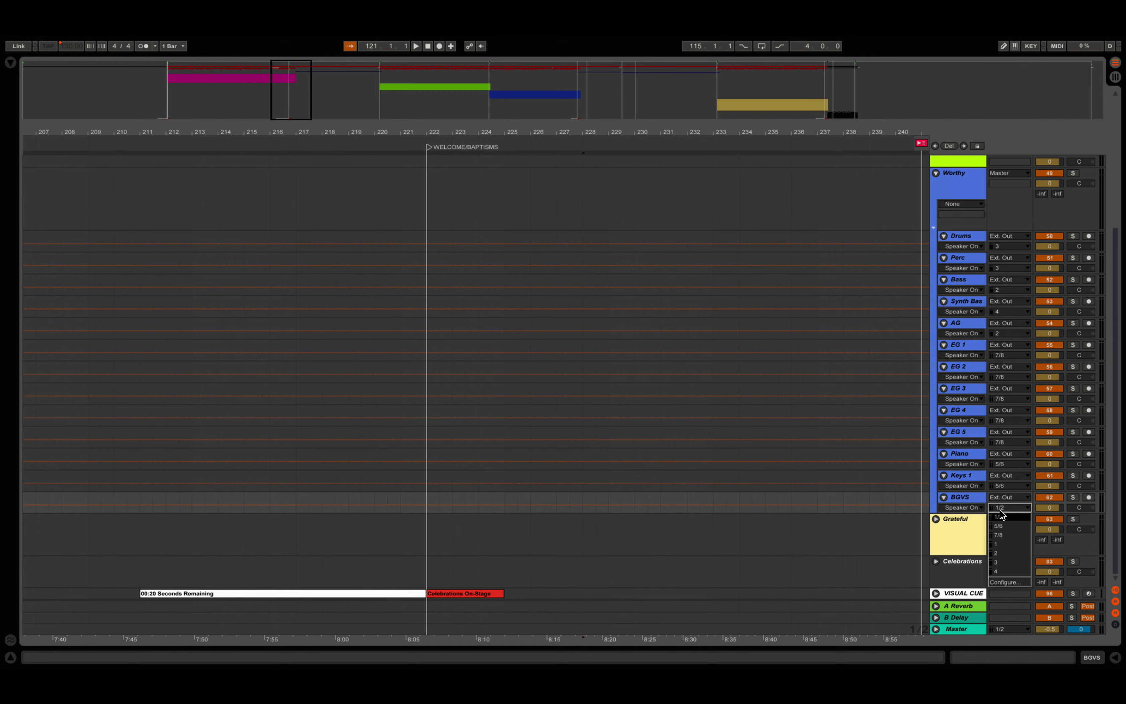
click(999, 553)
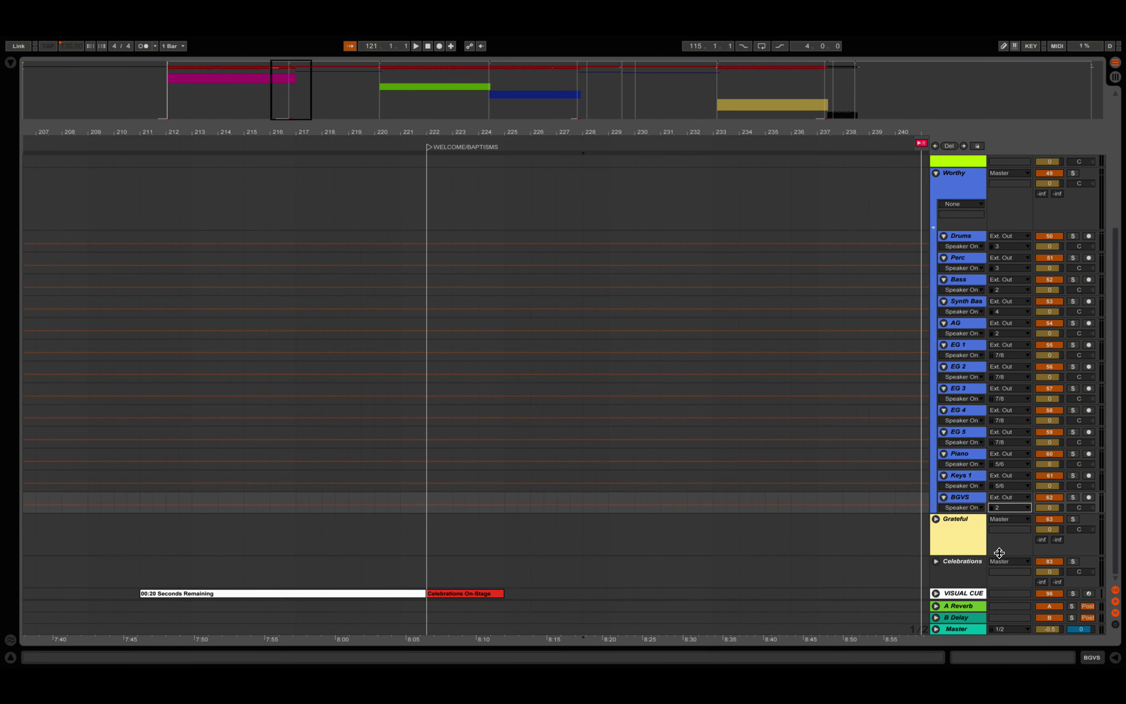
Collapse the Worthy group, expand Grateful and route all its tracks from Drums (Live) through BGVS 2 to Ext. Out.
click(937, 172)
click(936, 384)
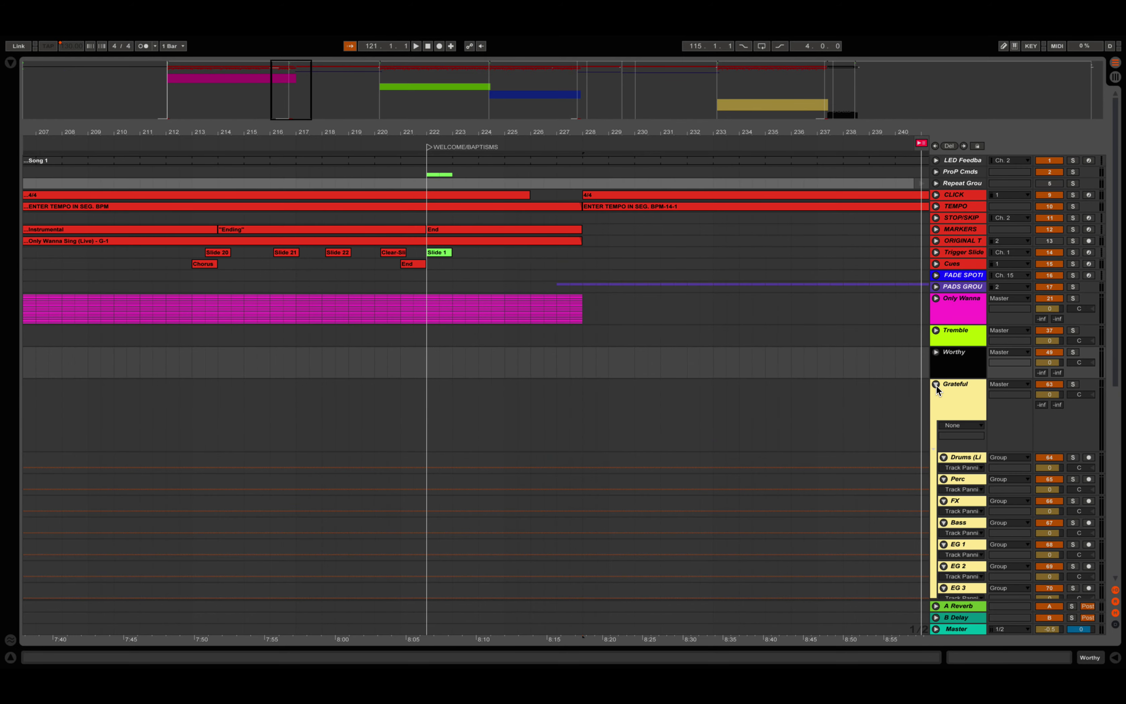
click(966, 457)
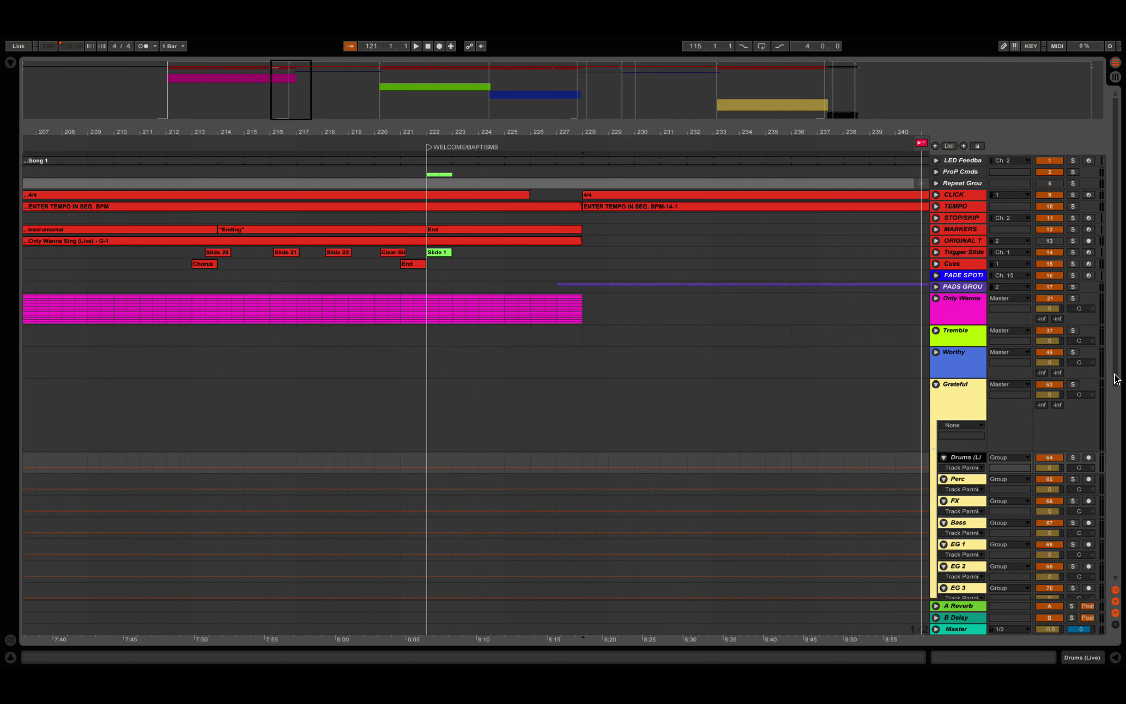
scroll(1119, 379, down, 3)
scroll(558, 377, down, 5)
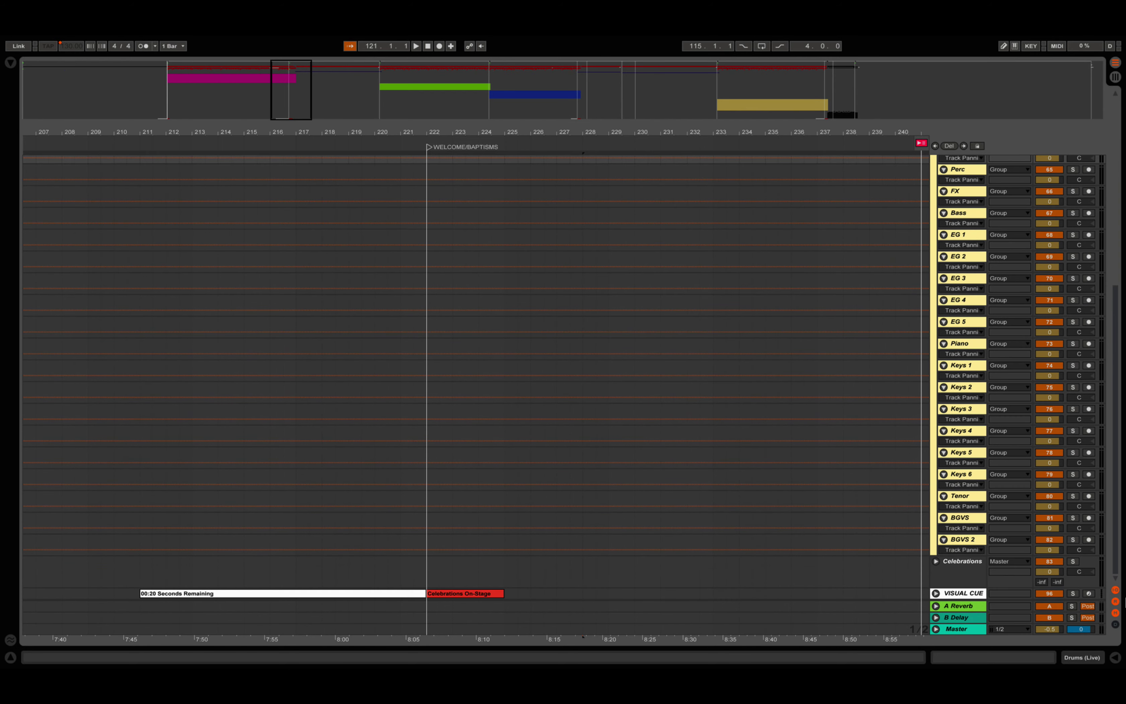
click(973, 538)
click(995, 539)
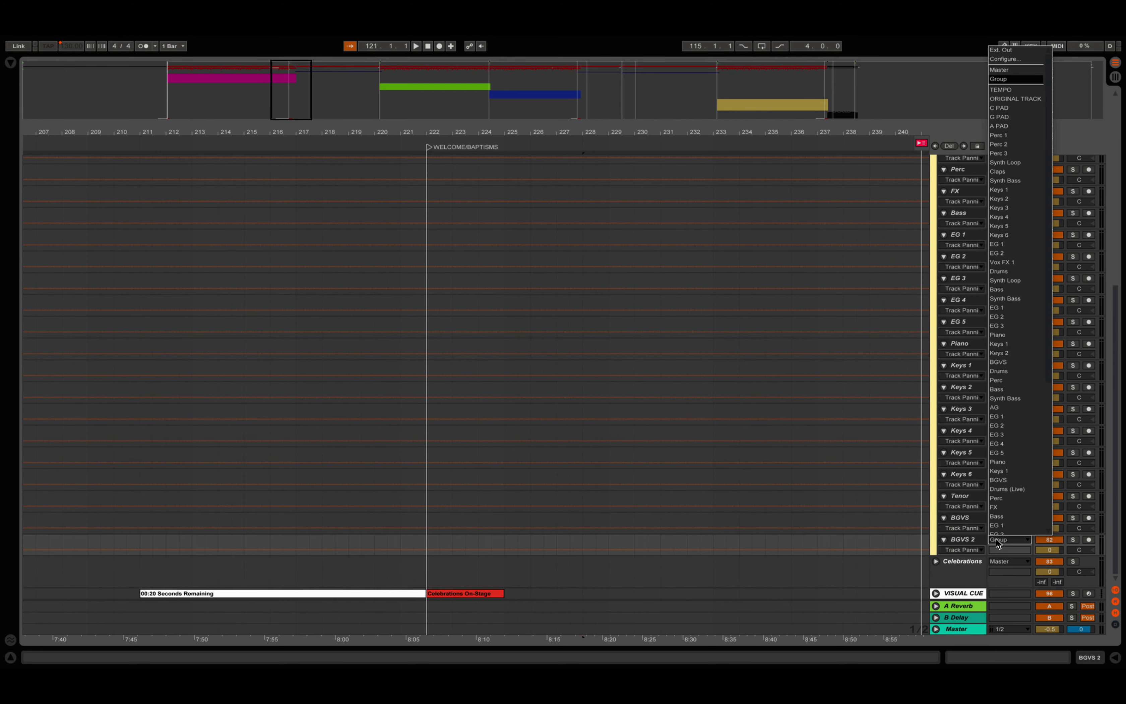
click(1003, 47)
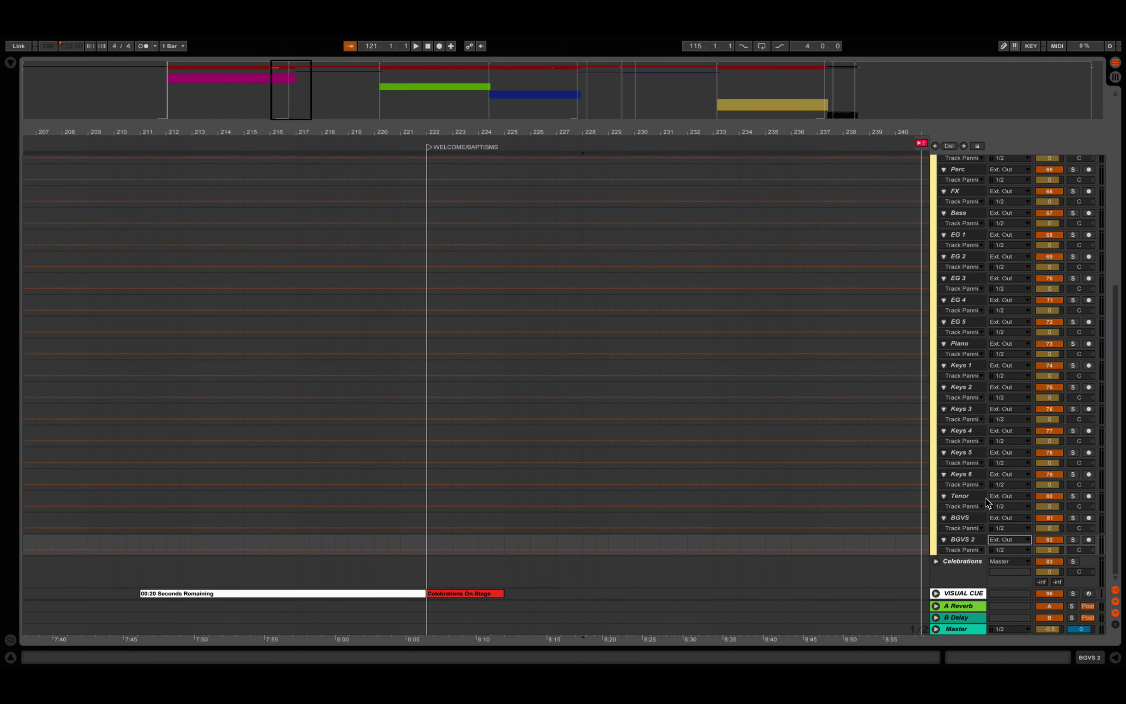
Set the external output of Tenor, BGVS and BGVS 2 in the Grateful group to channel 2.
click(970, 498)
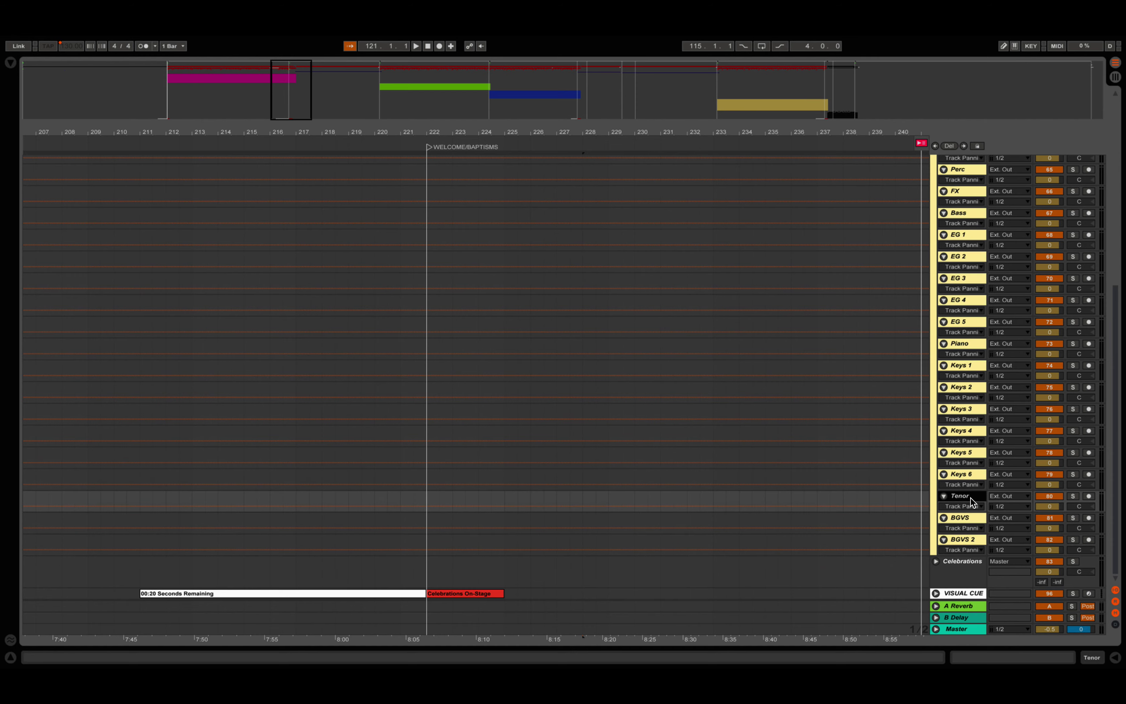
click(969, 539)
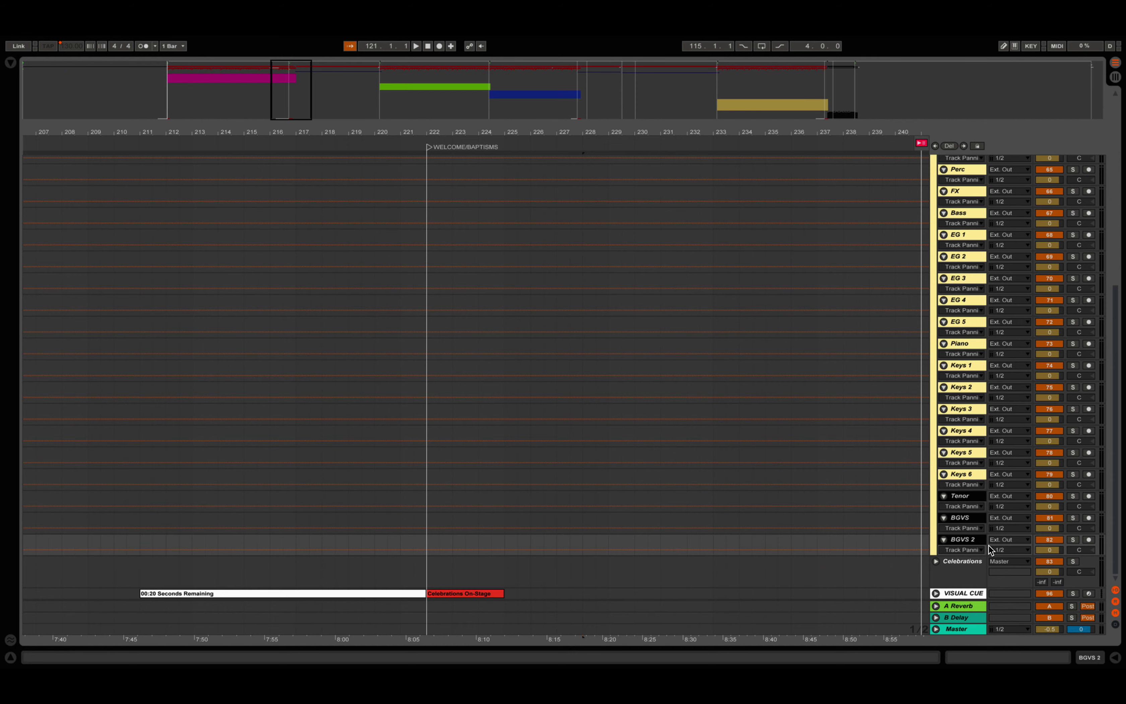
click(1000, 550)
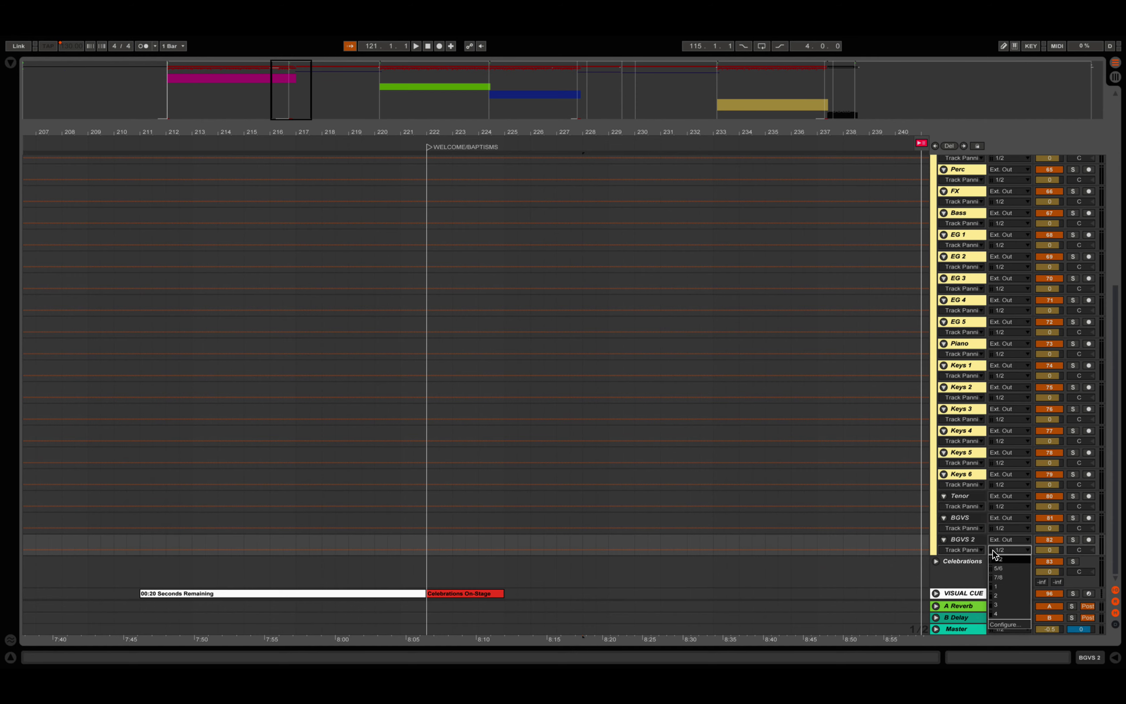
click(1006, 595)
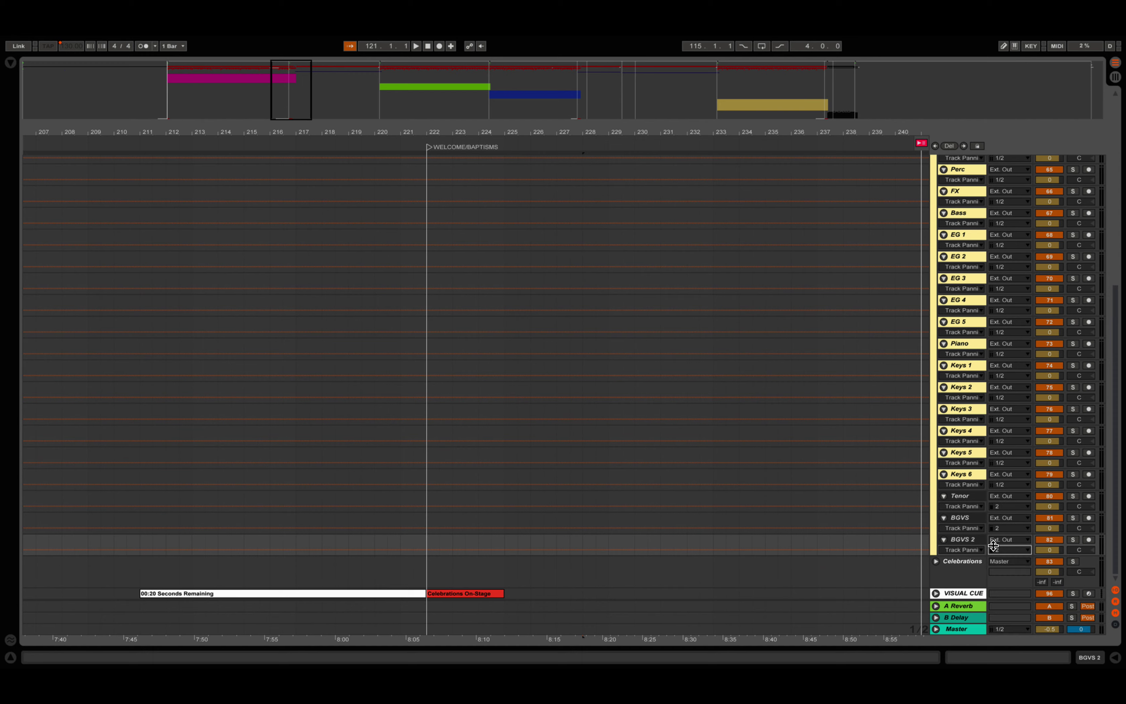
Set the external output of Piano and Keys 1 through Keys 6 in the Grateful group to the stereo pair 5/6.
click(976, 476)
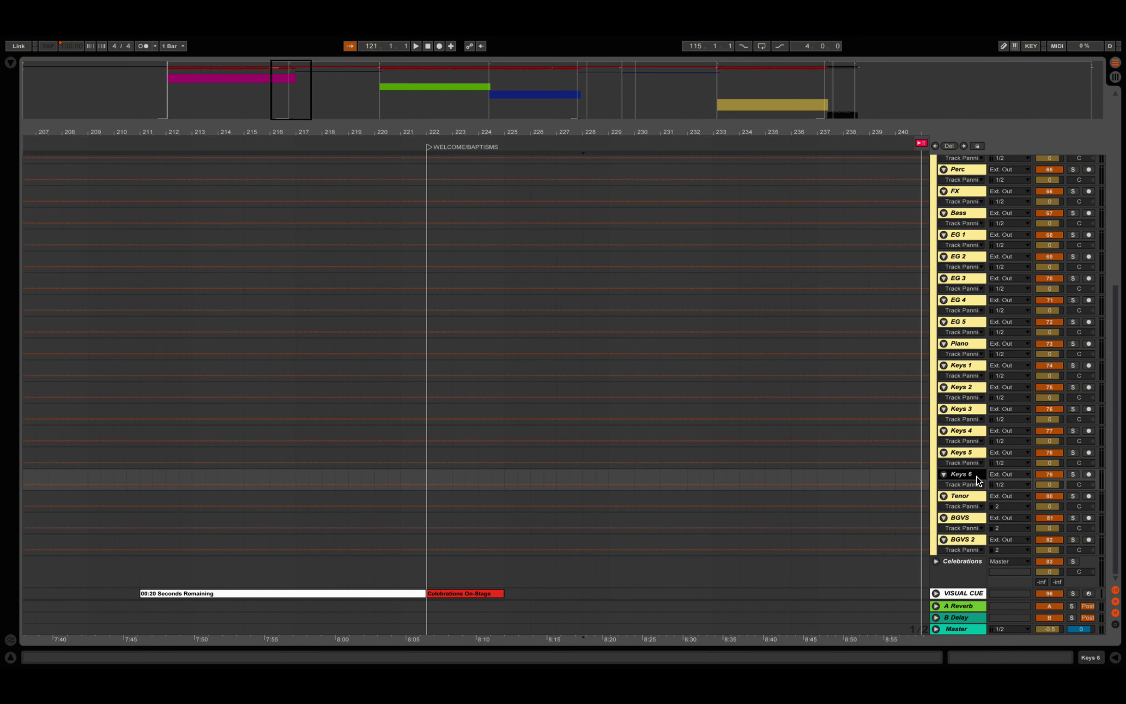
shift+click(972, 343)
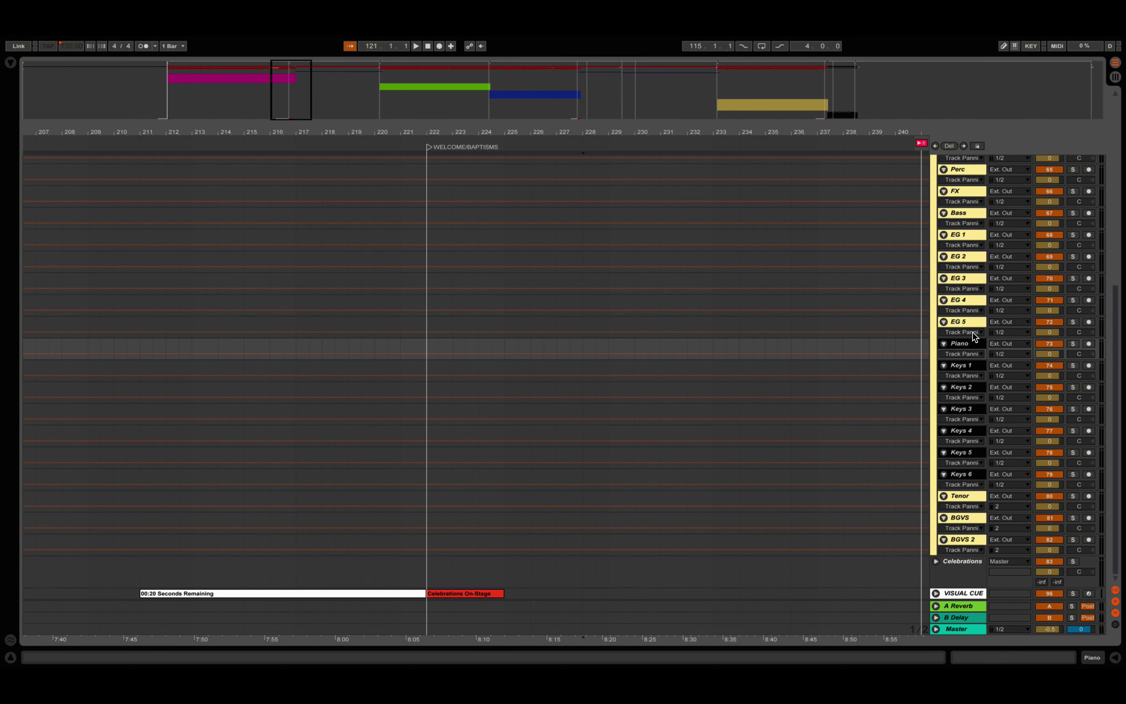
click(1003, 354)
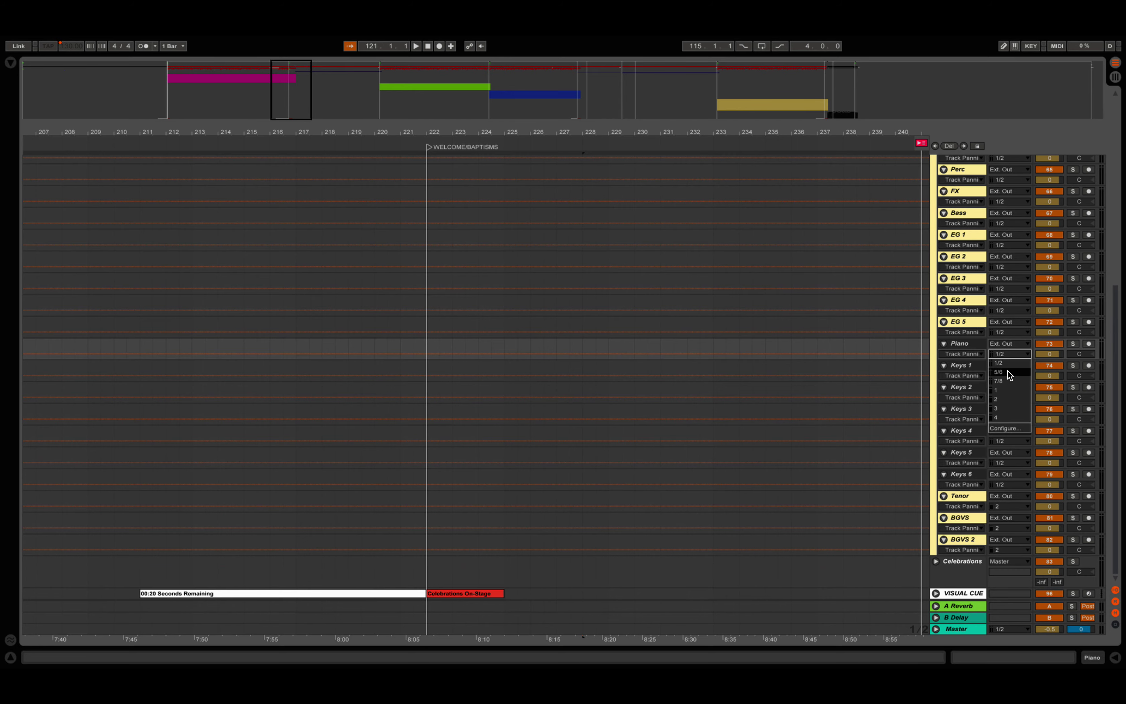
click(1008, 372)
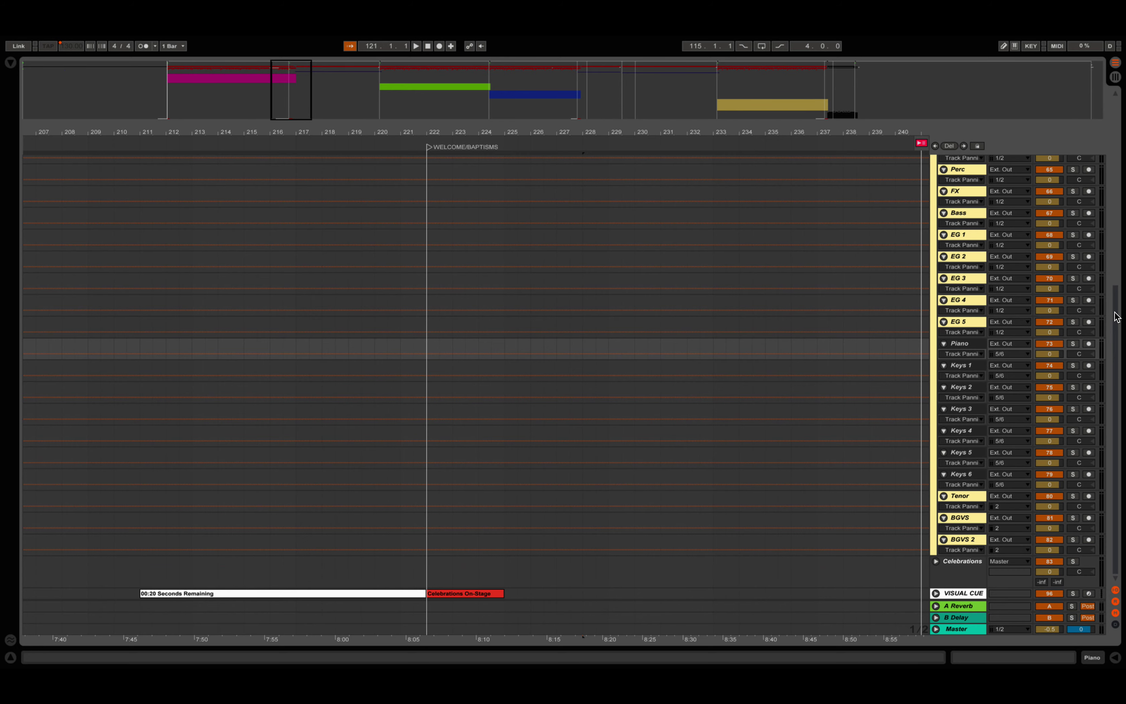
Set the external output of EG 1 through EG 5 in the Grateful group to the stereo pair 7/8.
scroll(1116, 317, up, 4)
click(963, 408)
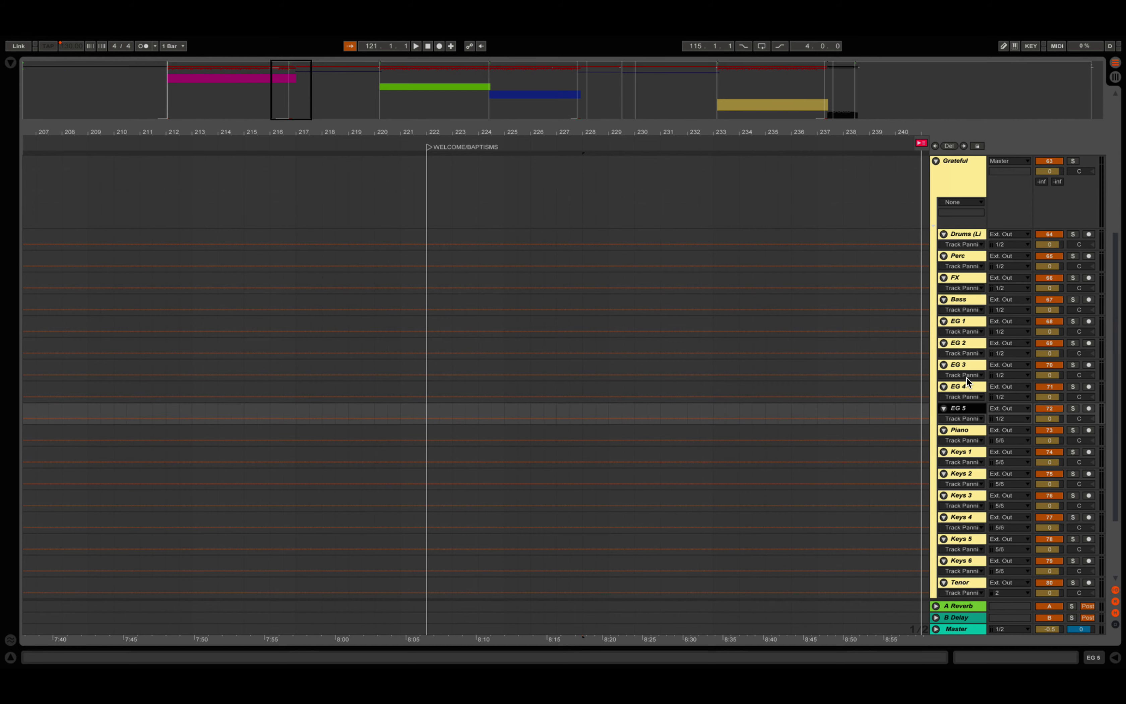
shift+click(970, 318)
click(995, 329)
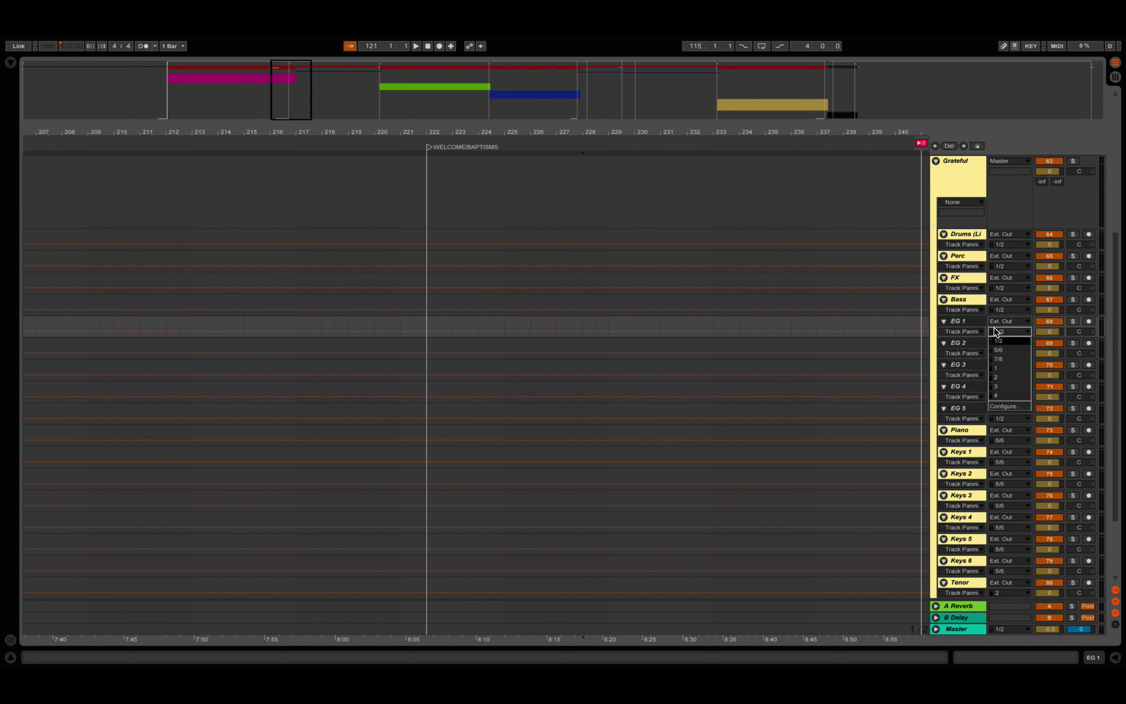
click(997, 359)
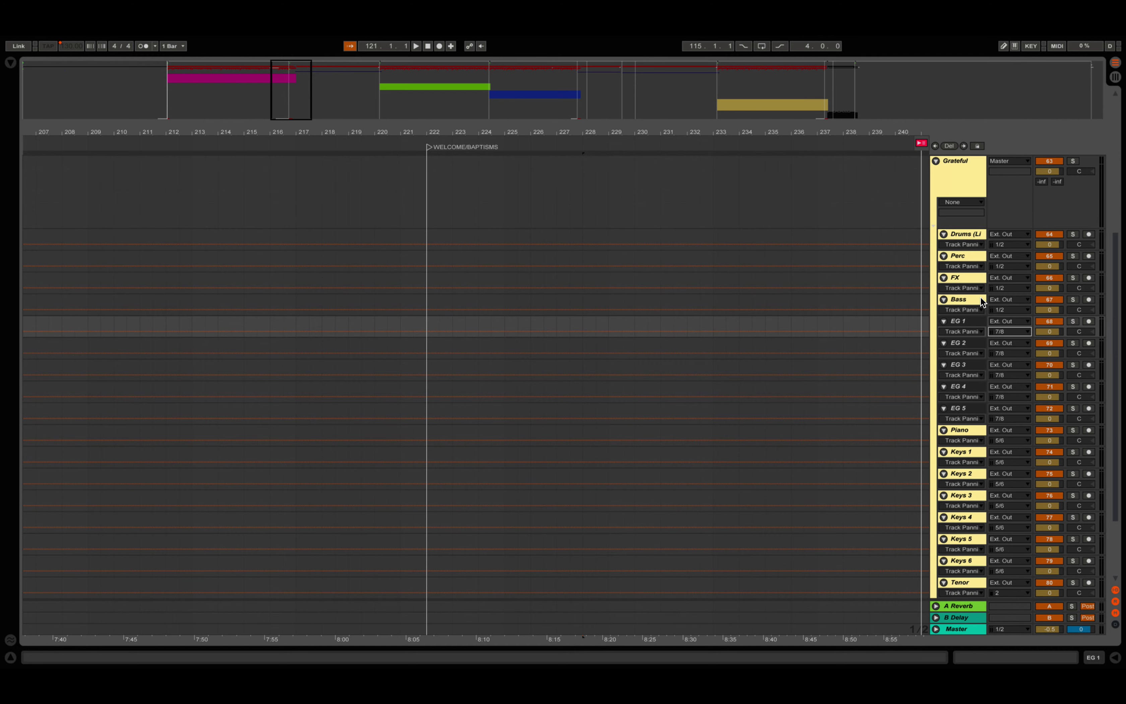
Set the external output of the Bass track in the Grateful group to channel 2.
click(980, 299)
click(999, 309)
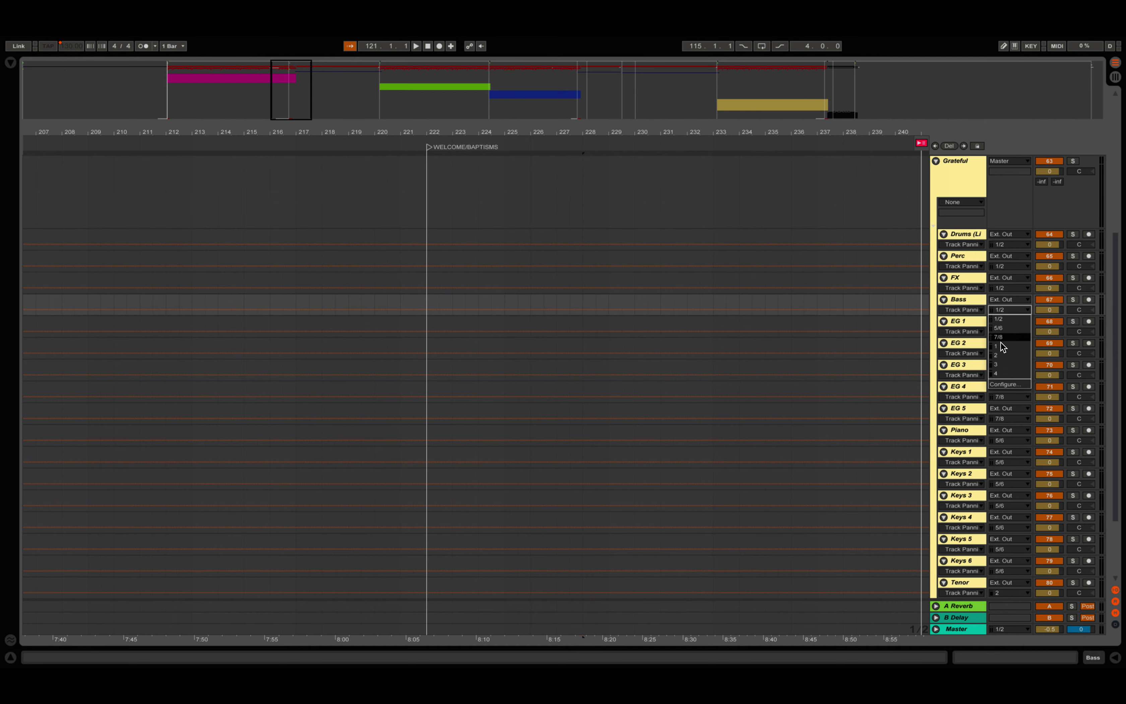
click(1002, 356)
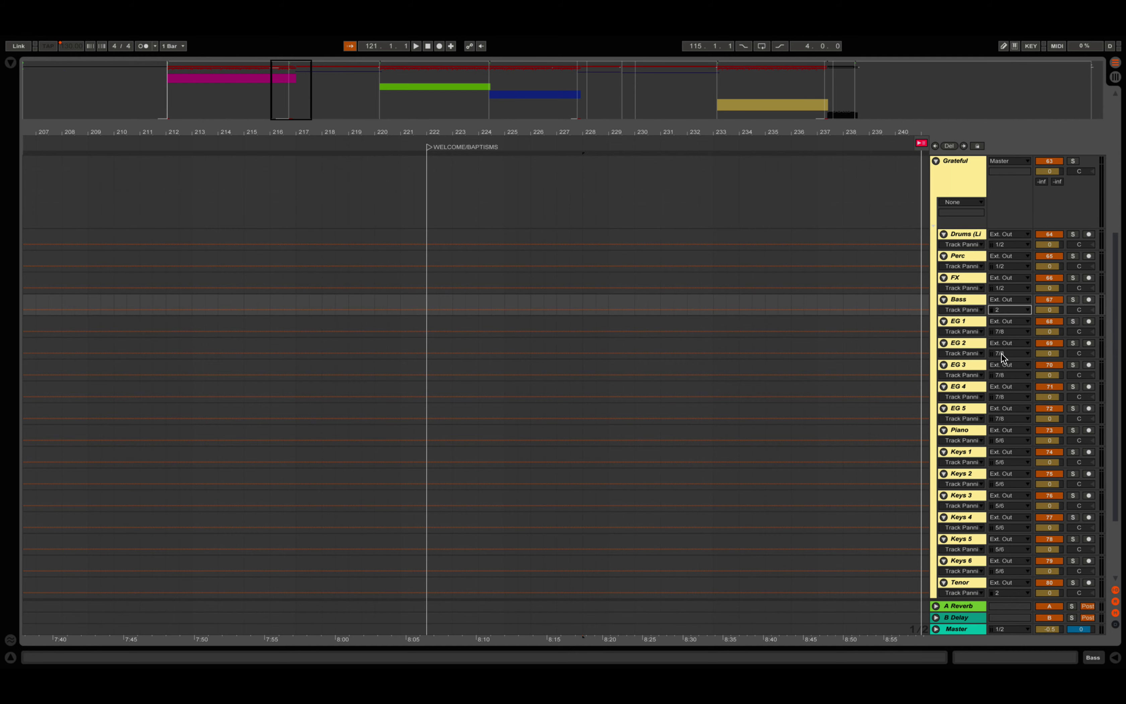
Set the external output of Drums (Live), Perc and FX in the Grateful group to channel 3.
click(977, 277)
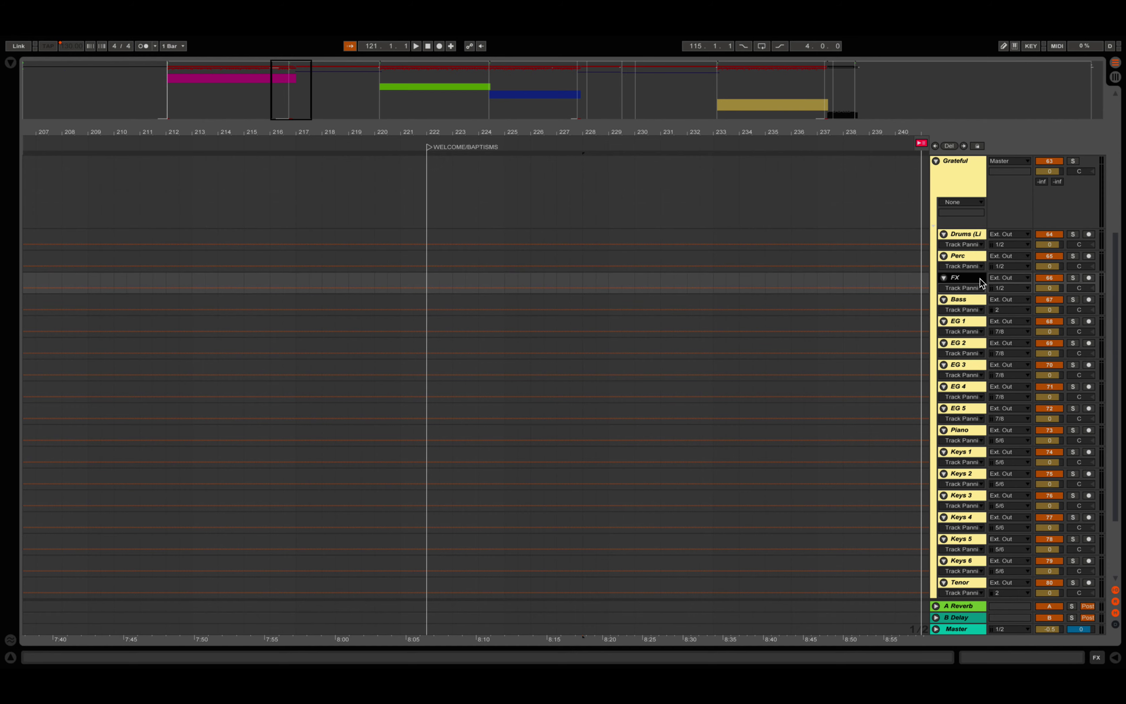
click(968, 233)
click(1003, 243)
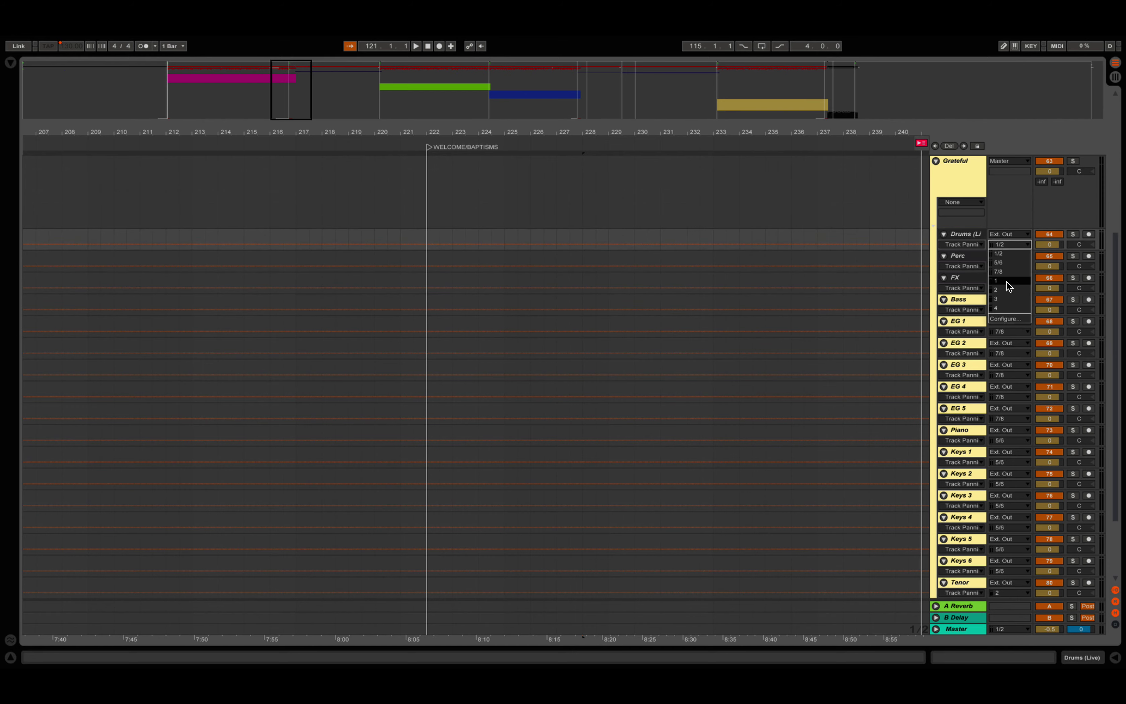
click(1002, 301)
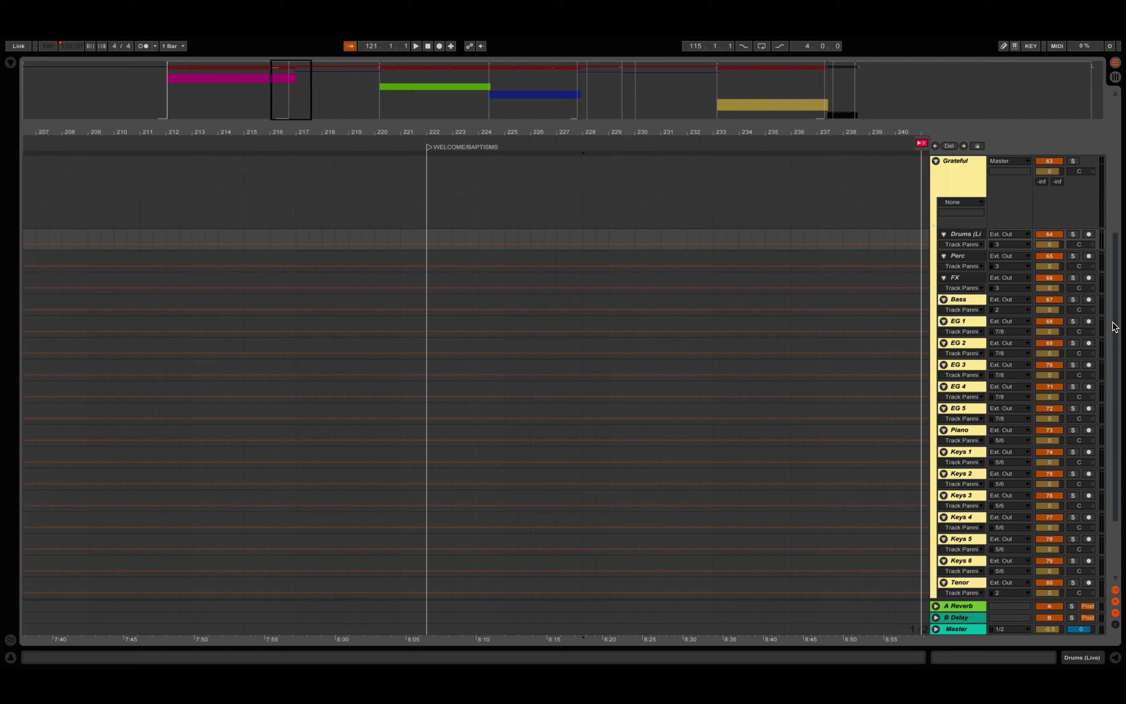
scroll(1113, 321, up, 2)
scroll(1110, 335, down, 1)
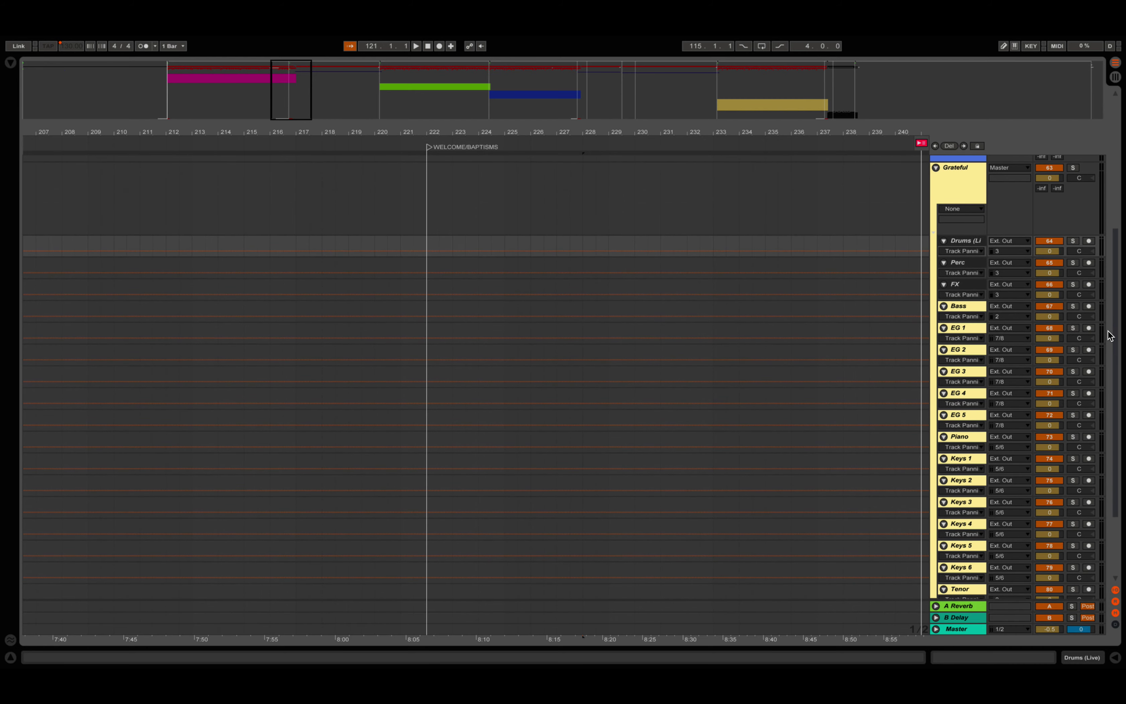
Collapse the Grateful and Celebrations track groups.
click(935, 168)
click(937, 427)
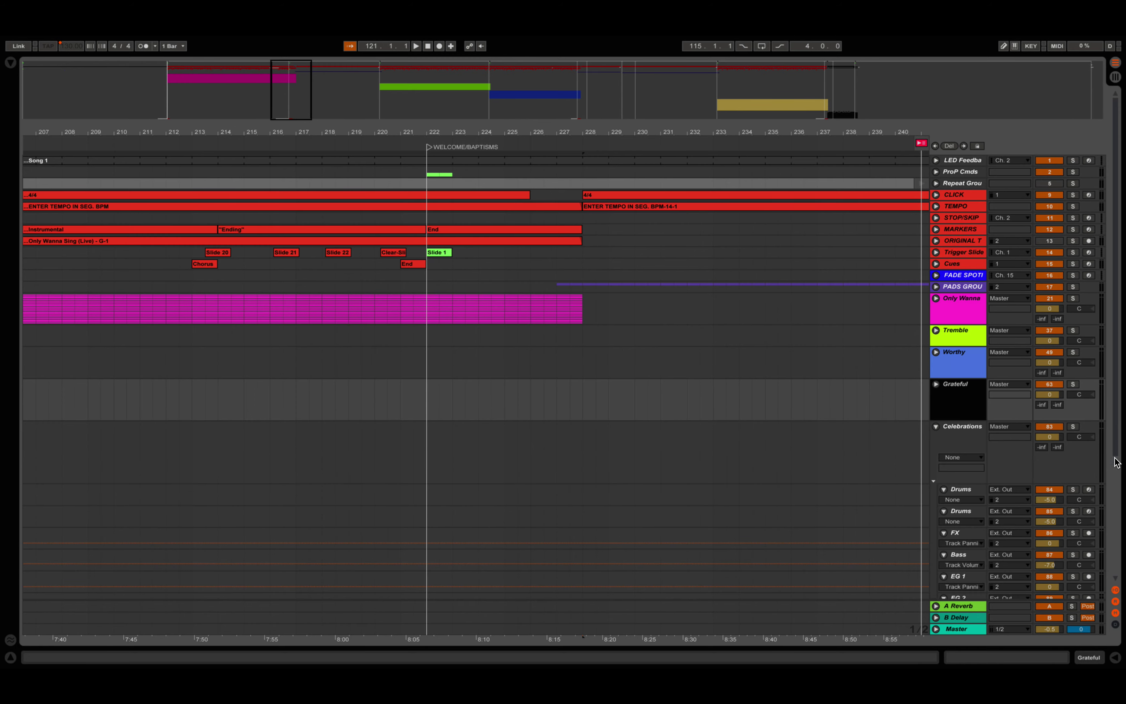
scroll(1115, 447, down, 4)
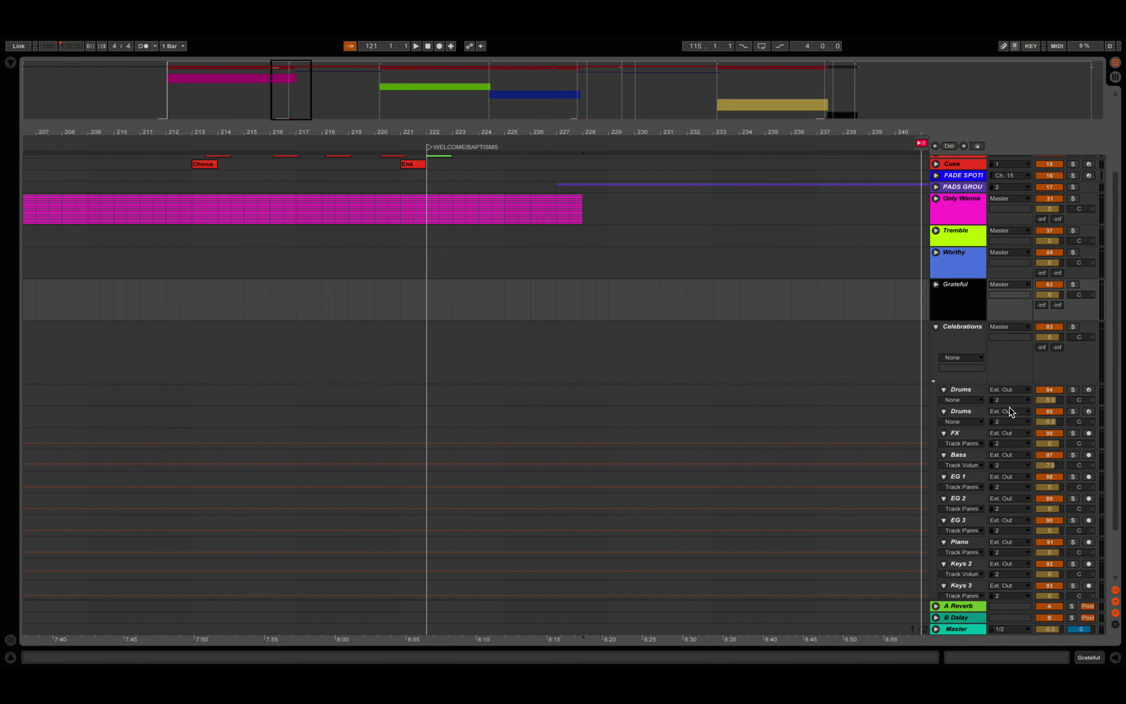
click(936, 327)
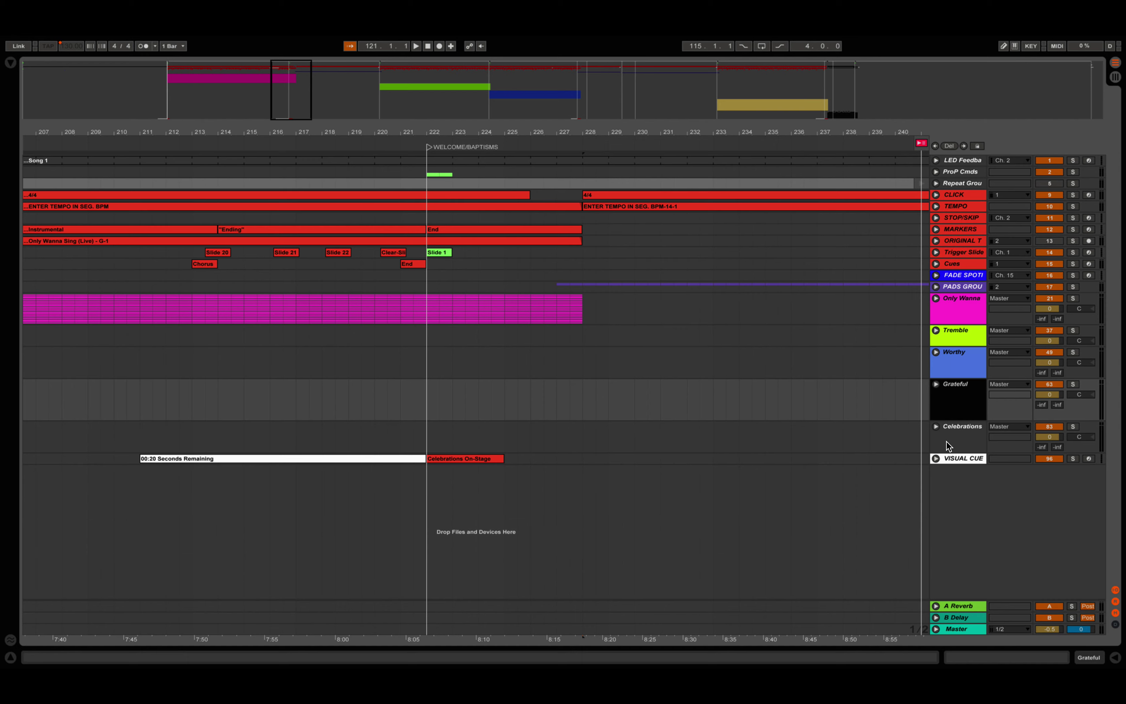
click(856, 445)
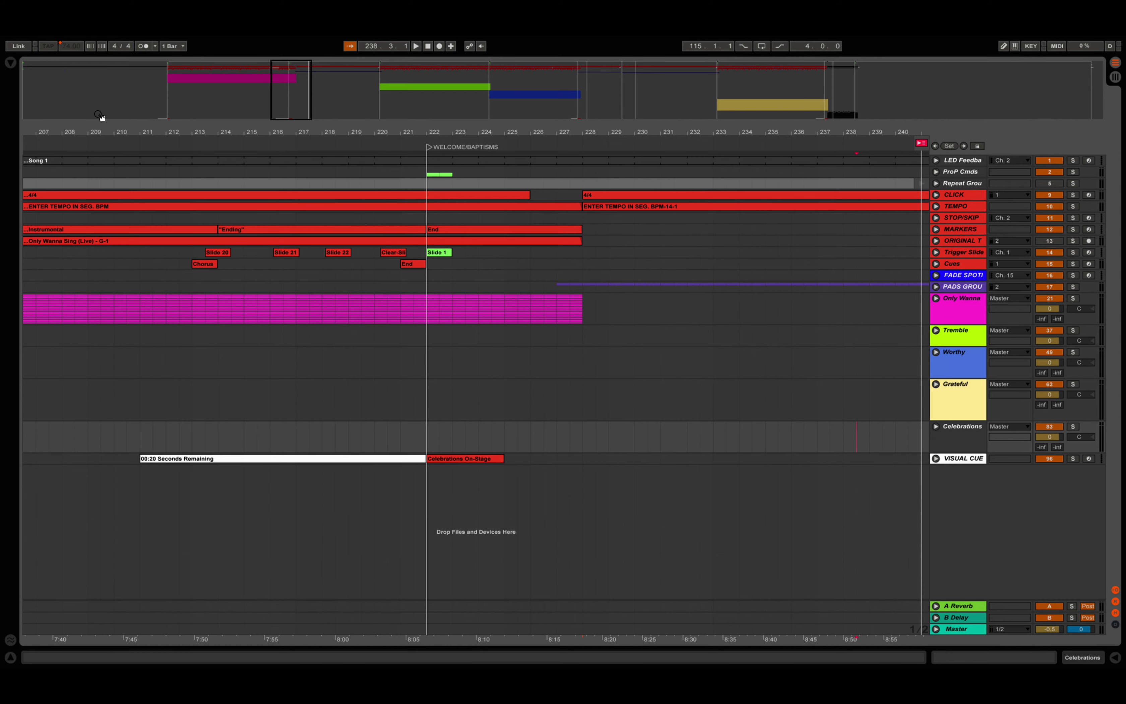
Move the short clip at bar 36 on the FADE SPOTIFY track to bar 1, at the start of the arrangement.
click(96, 100)
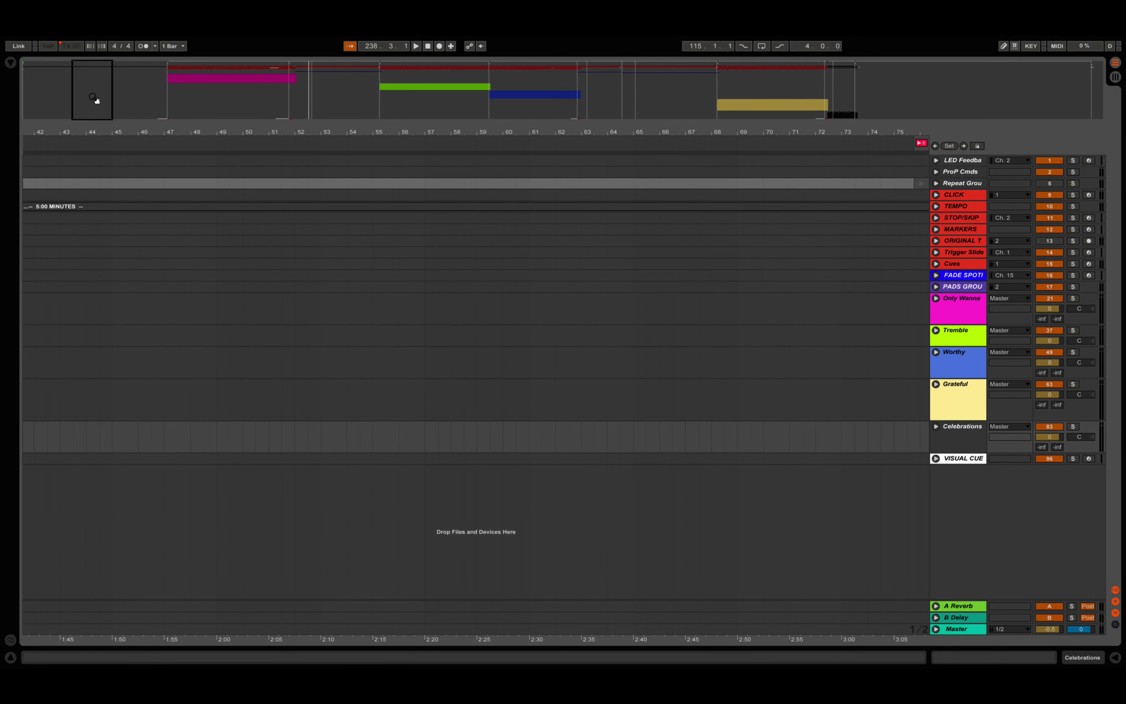
click(72, 97)
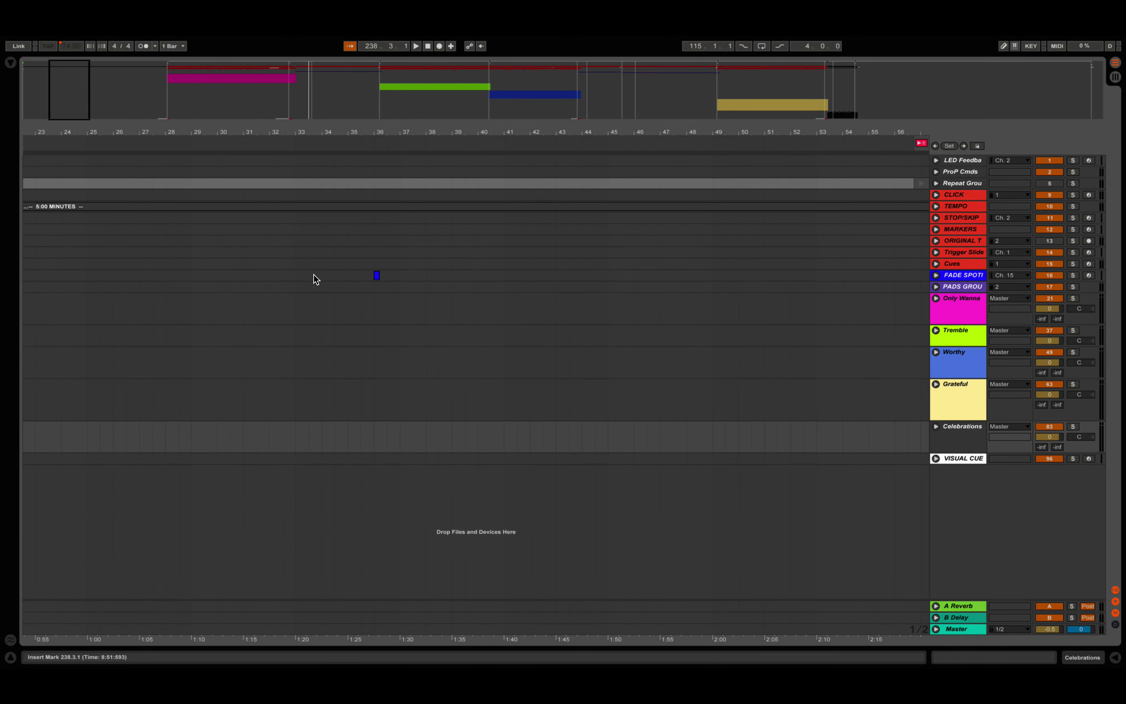
click(377, 275)
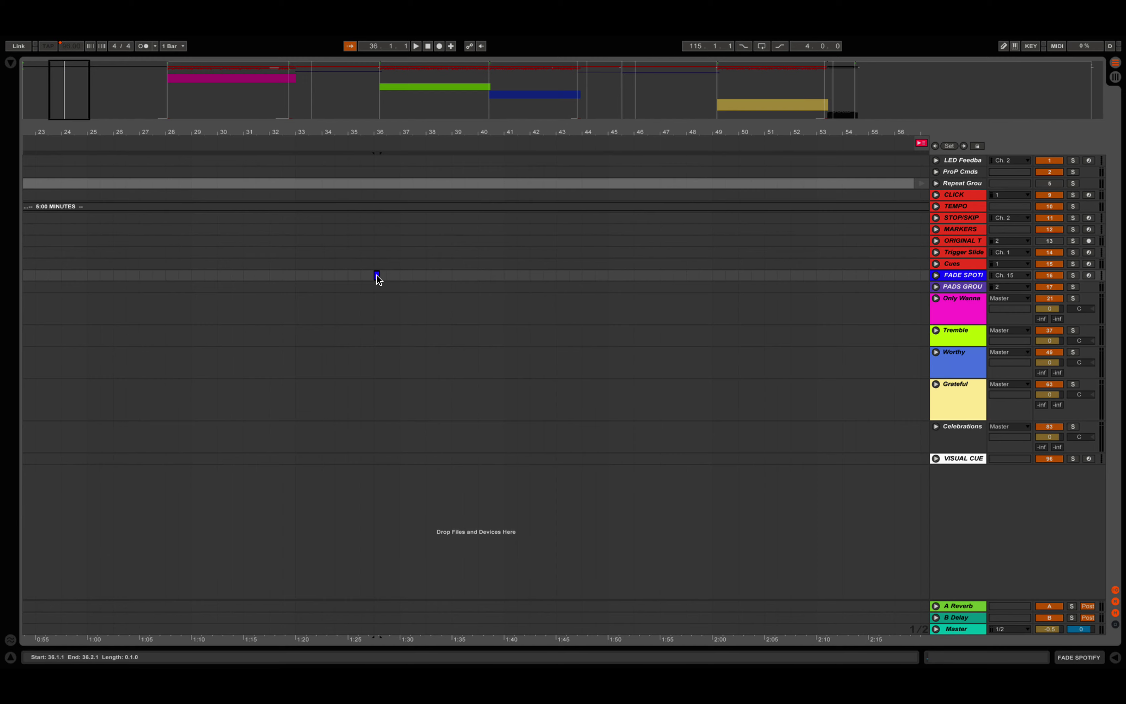
click(376, 275)
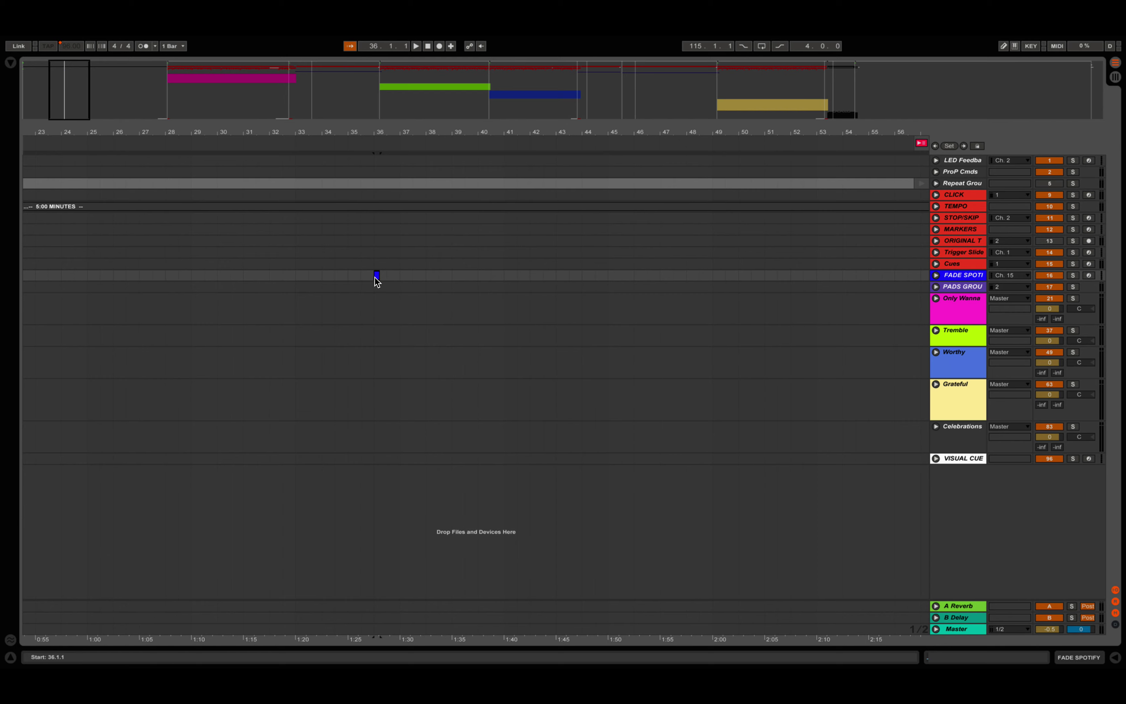
click(400, 323)
click(971, 276)
click(428, 46)
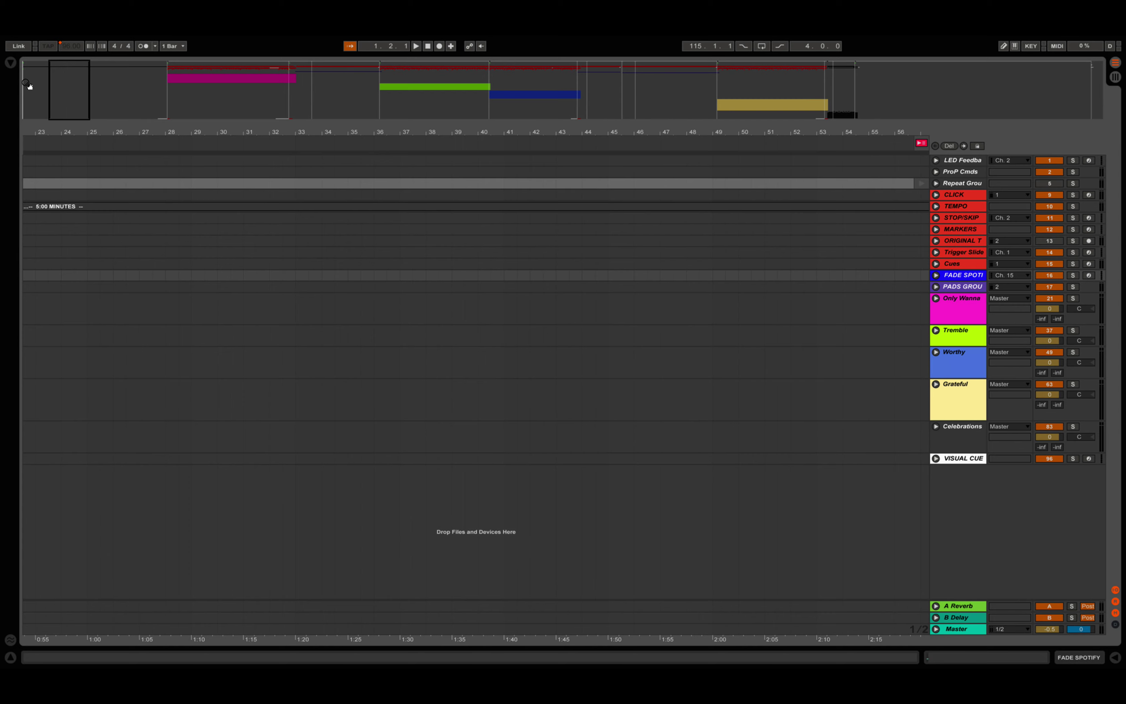
click(27, 83)
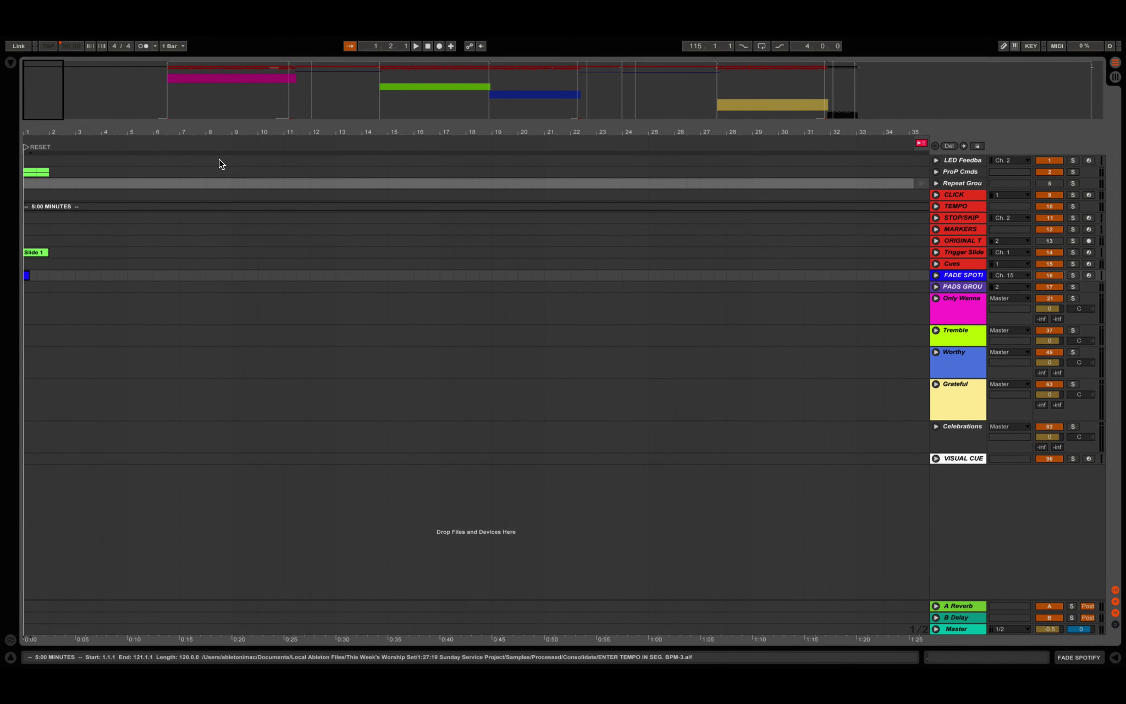
Expand the ProP Cmds group and examine the playlist item clip at the start of Only Wanna Sing.
click(170, 74)
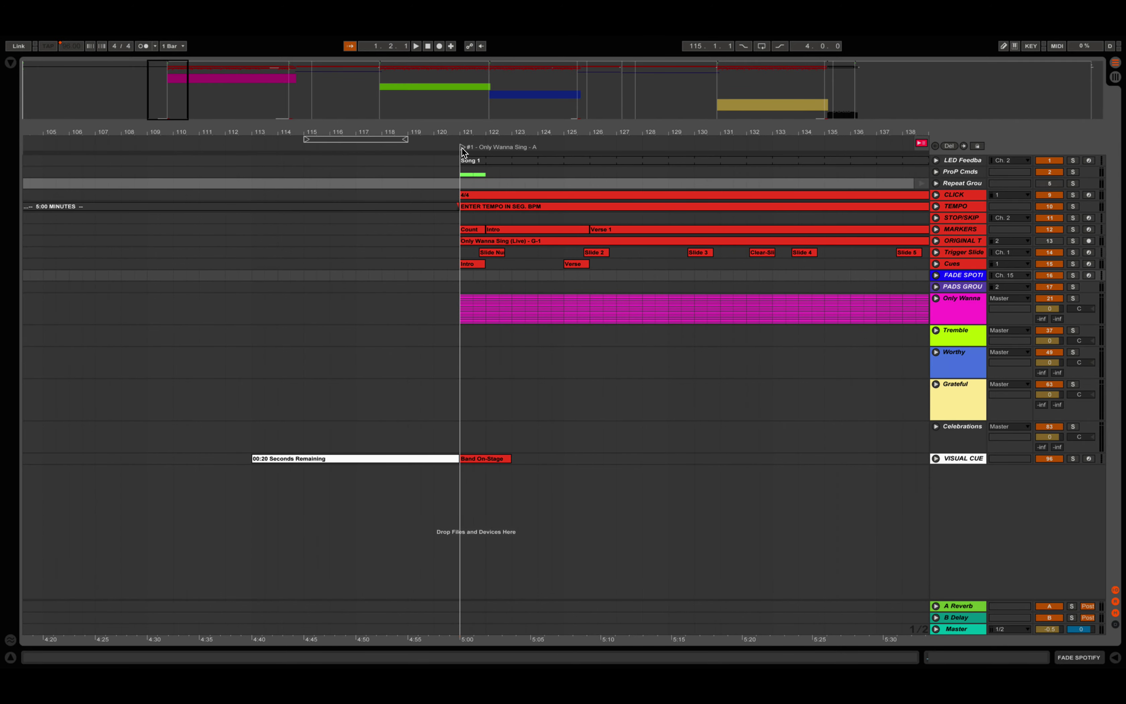
click(936, 172)
click(471, 217)
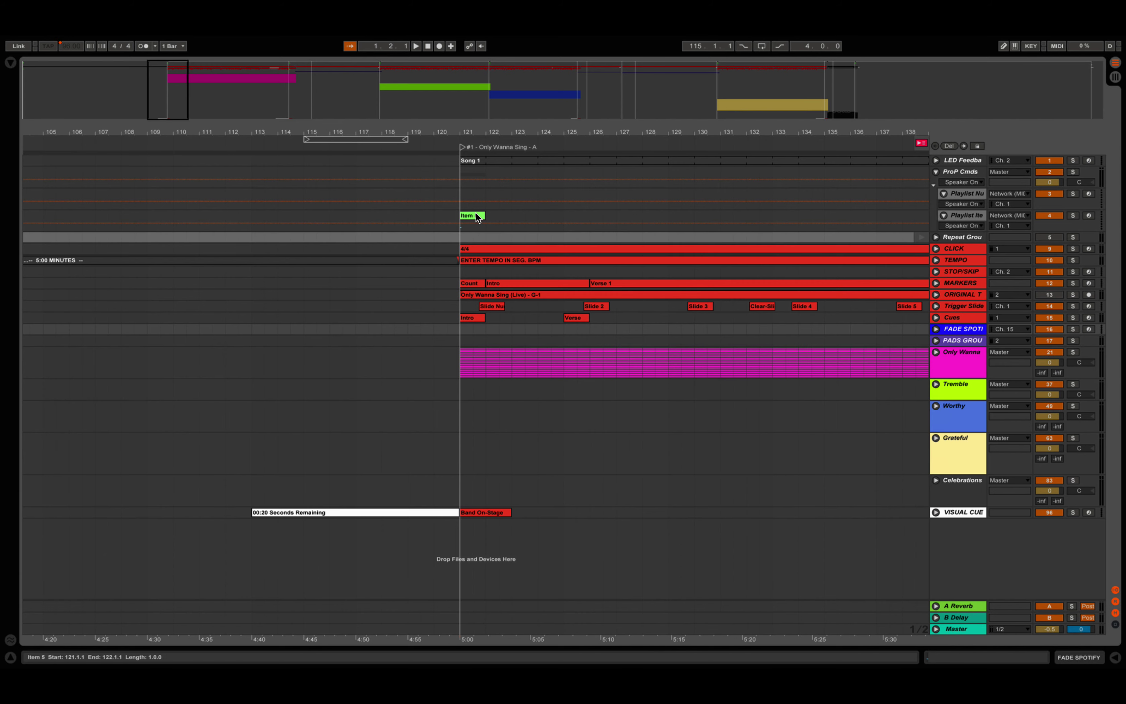
click(456, 214)
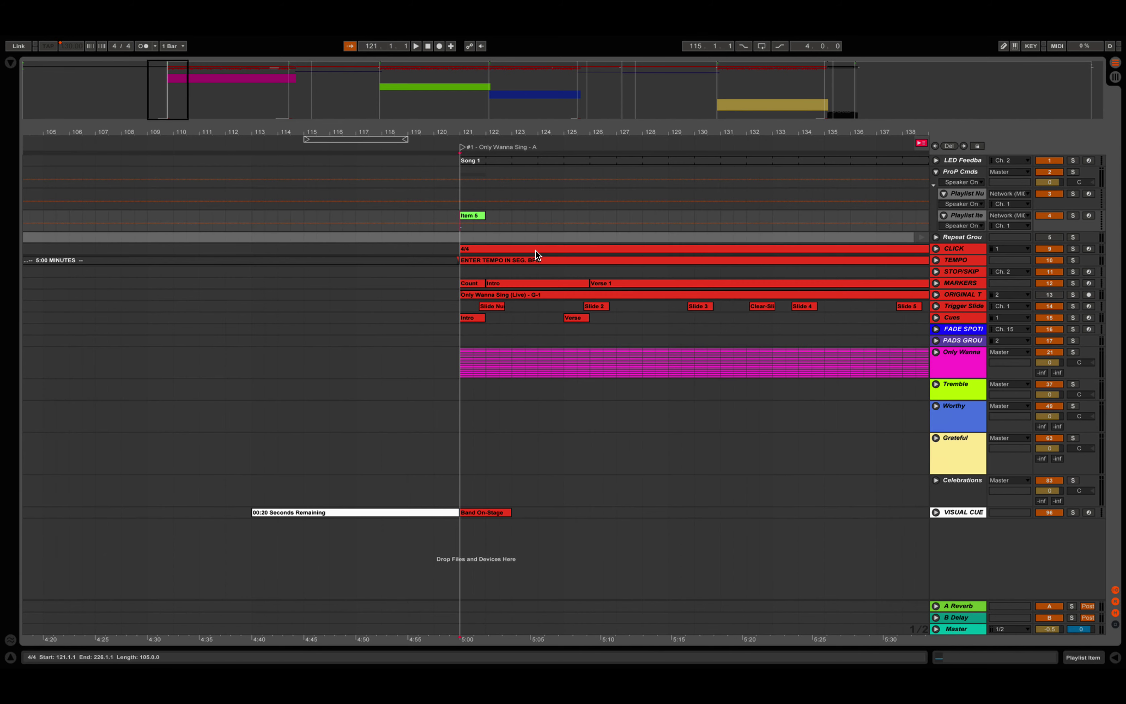
key(plus)
key(plus)
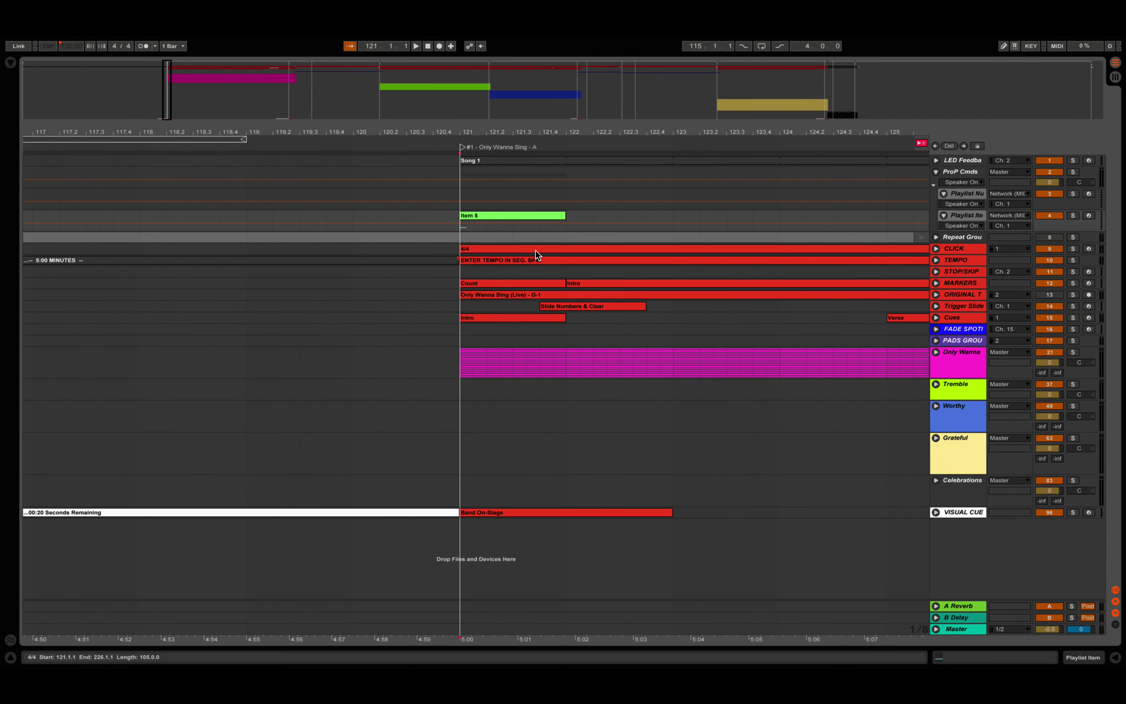
click(492, 227)
drag(169, 86, 160, 86)
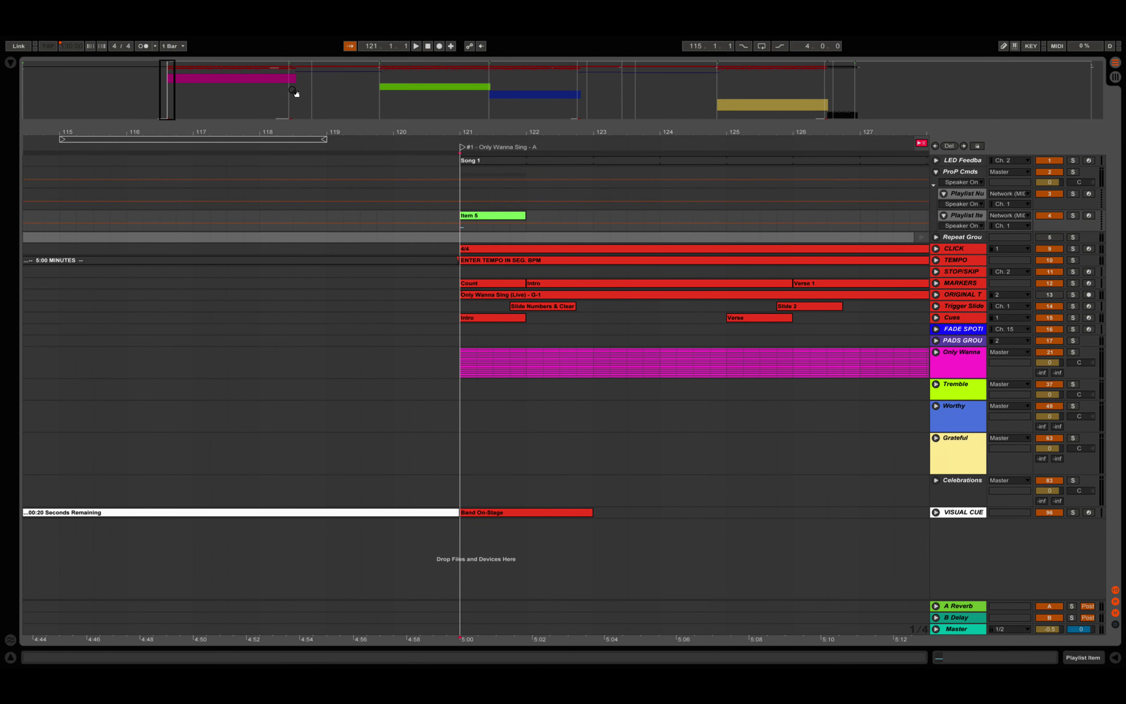
Check the playlist item clips at the WELCOME/BAPTISMS marker and at the start of Tremble.
click(291, 74)
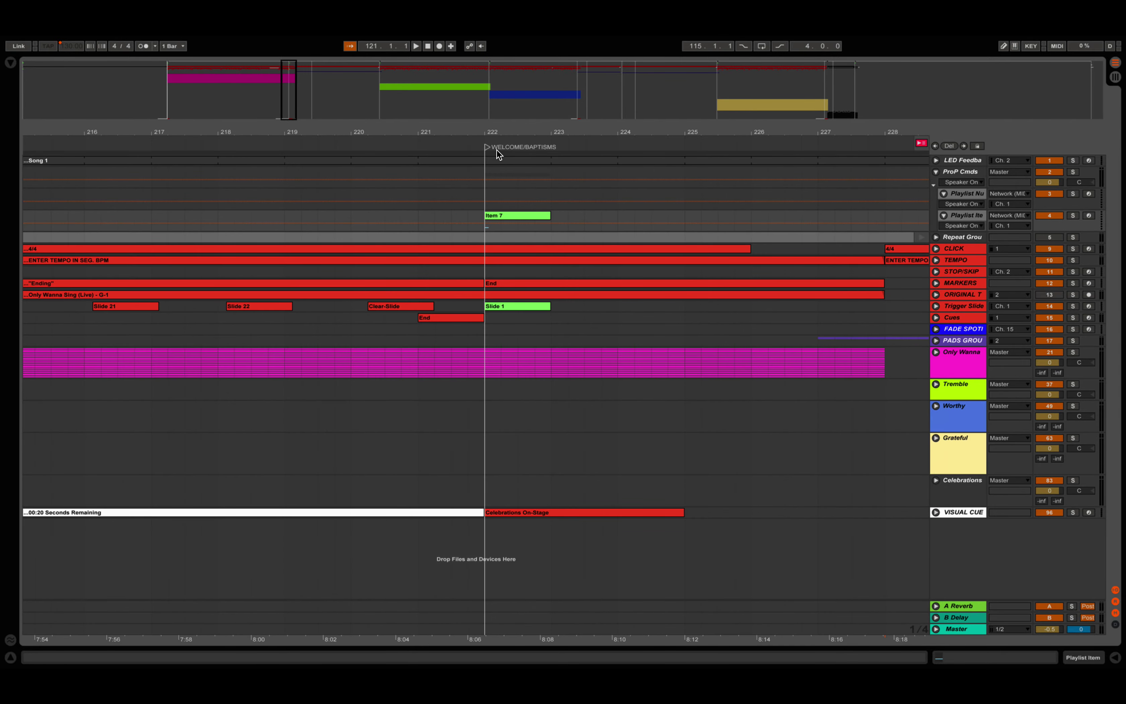
click(511, 216)
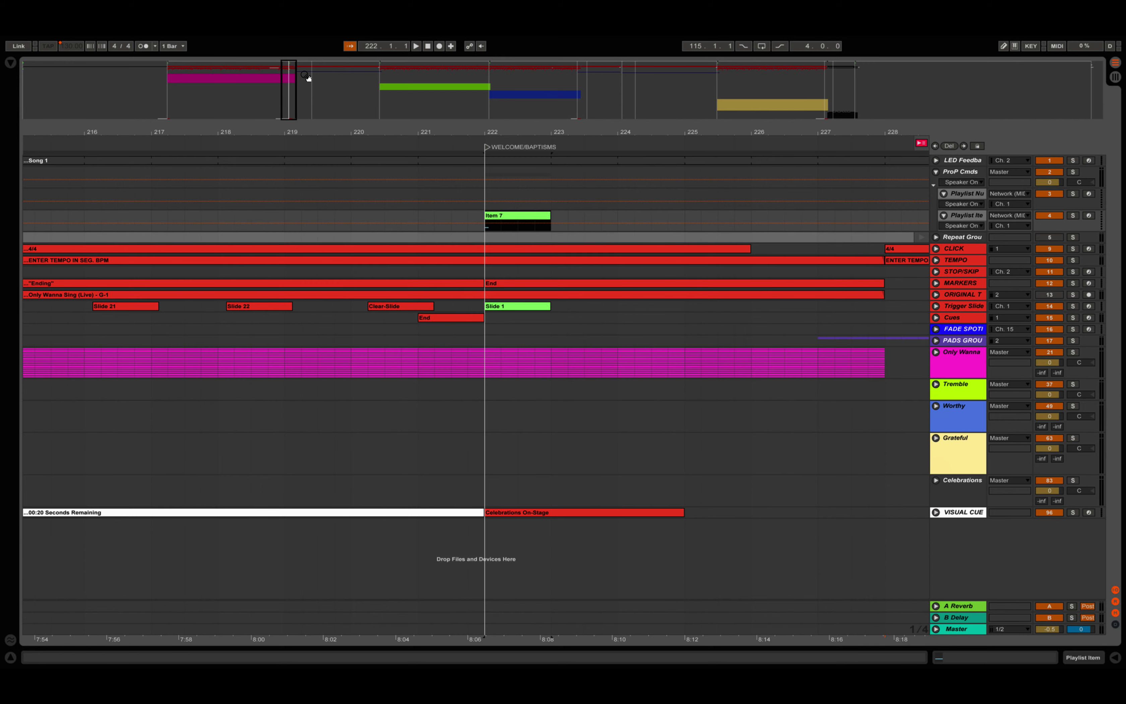
click(378, 72)
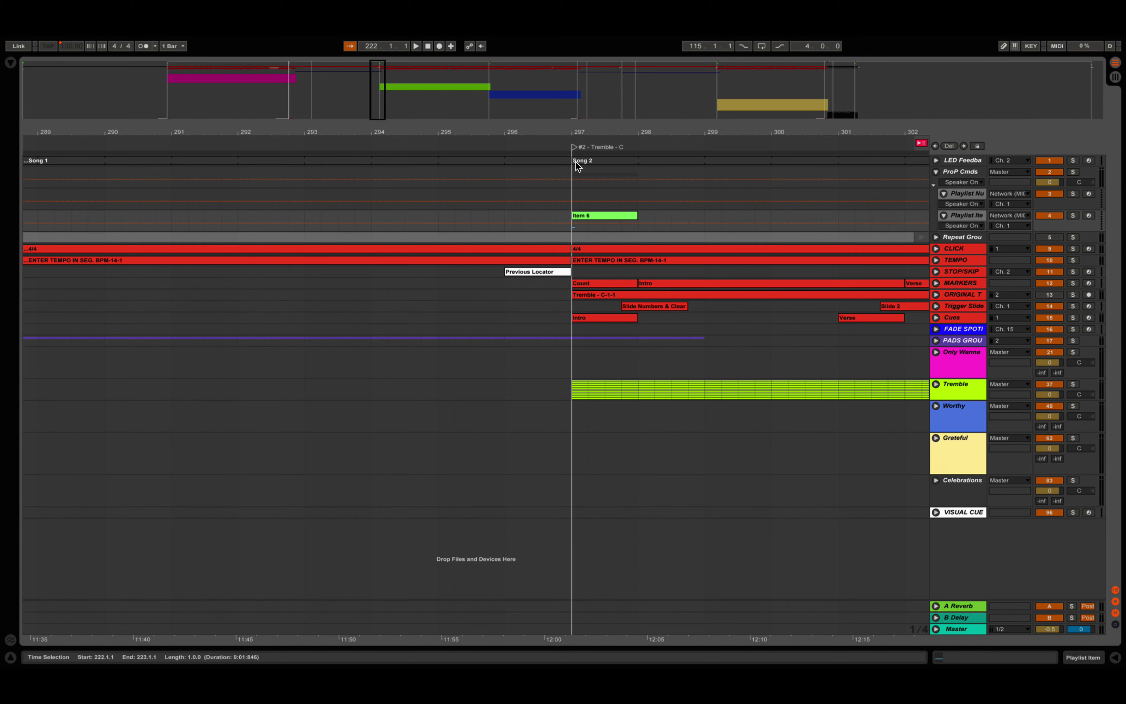
click(607, 219)
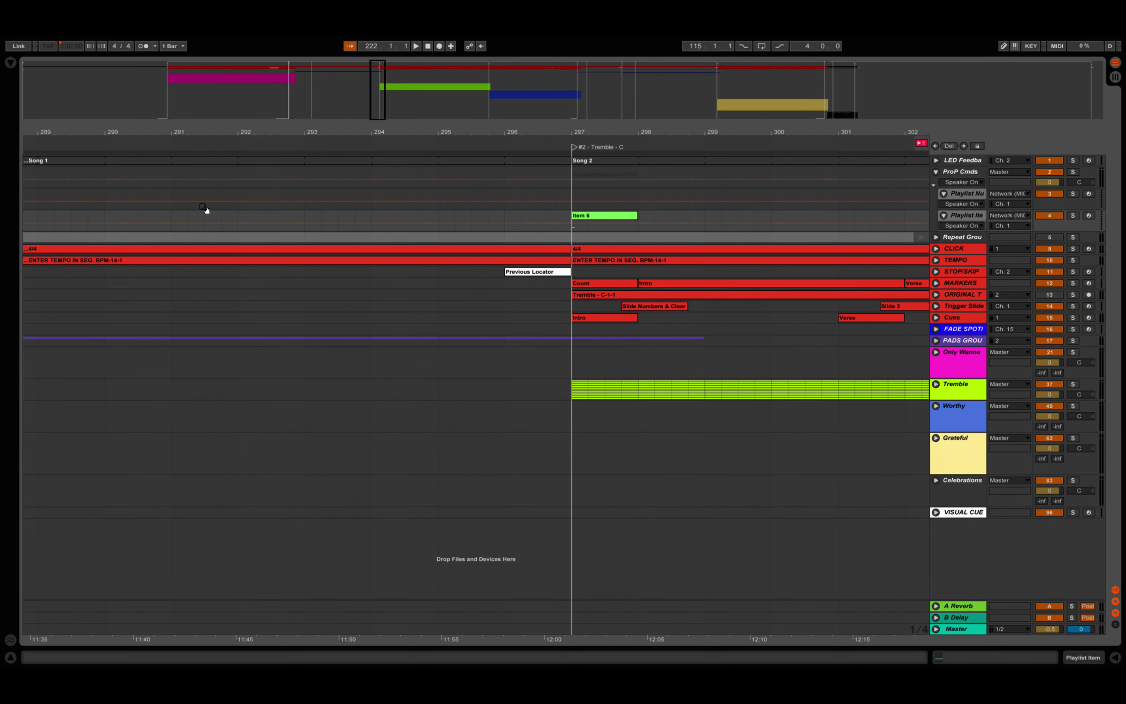
Browse the local Ableton files to Templates & Tools and expand the Select Playlist Item clips inside the Pro Presenter 6 MIDI set.
click(11, 62)
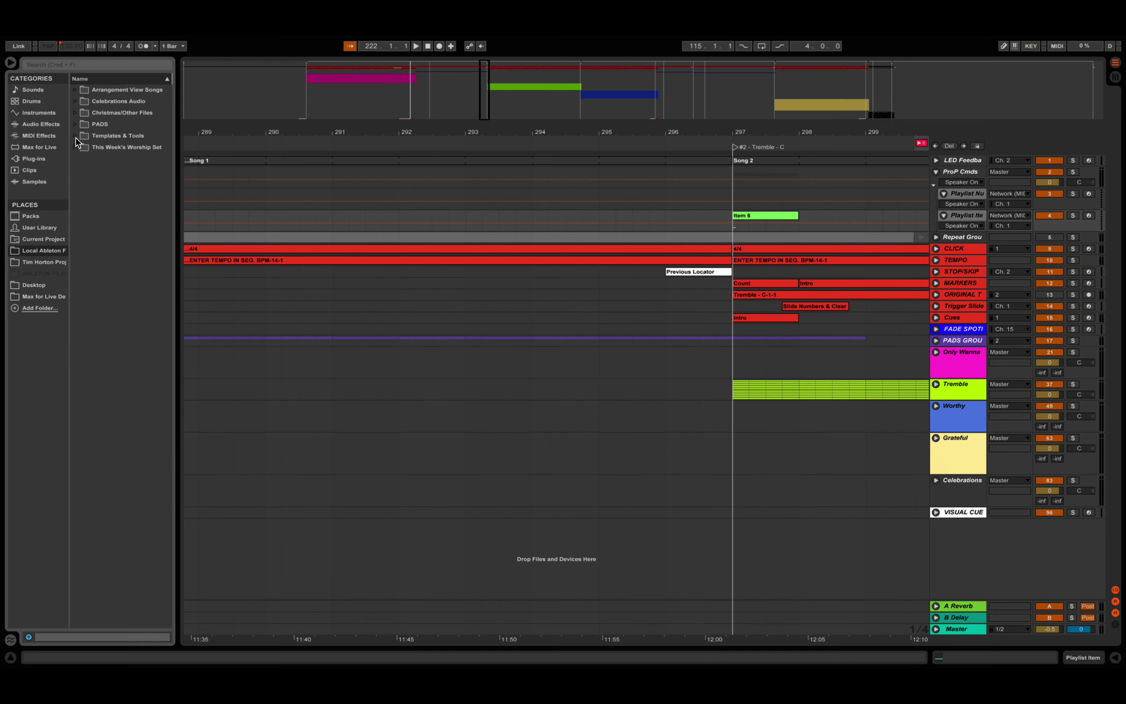
click(76, 137)
click(11, 64)
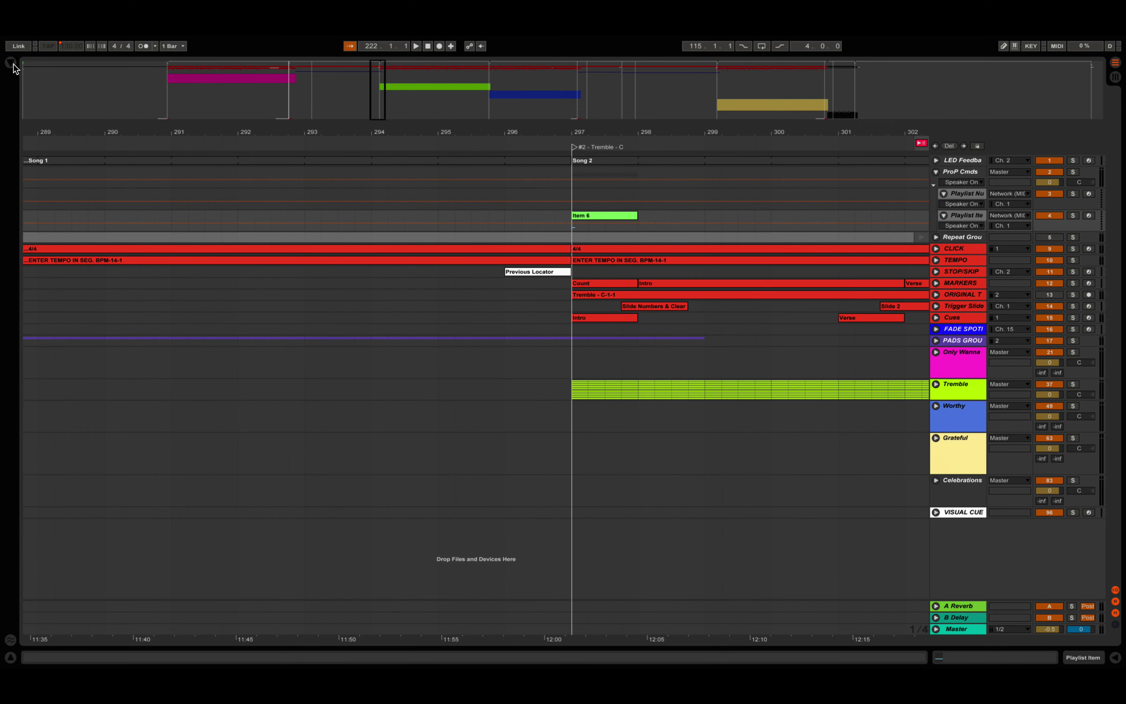
click(11, 65)
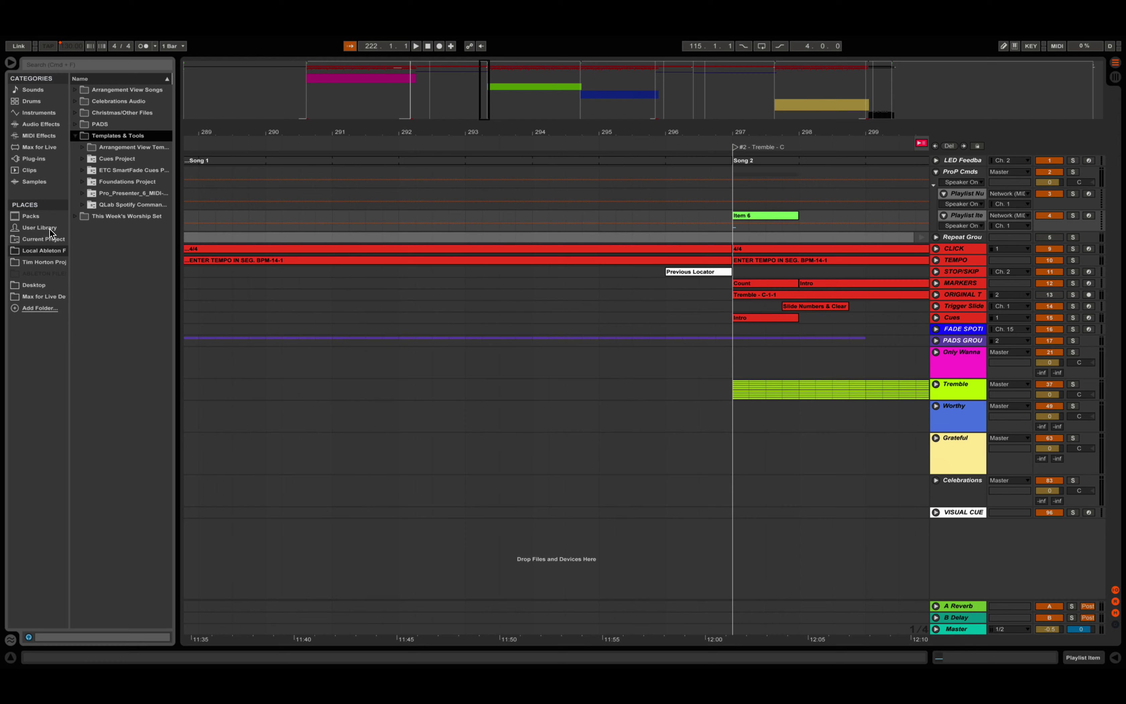
click(47, 248)
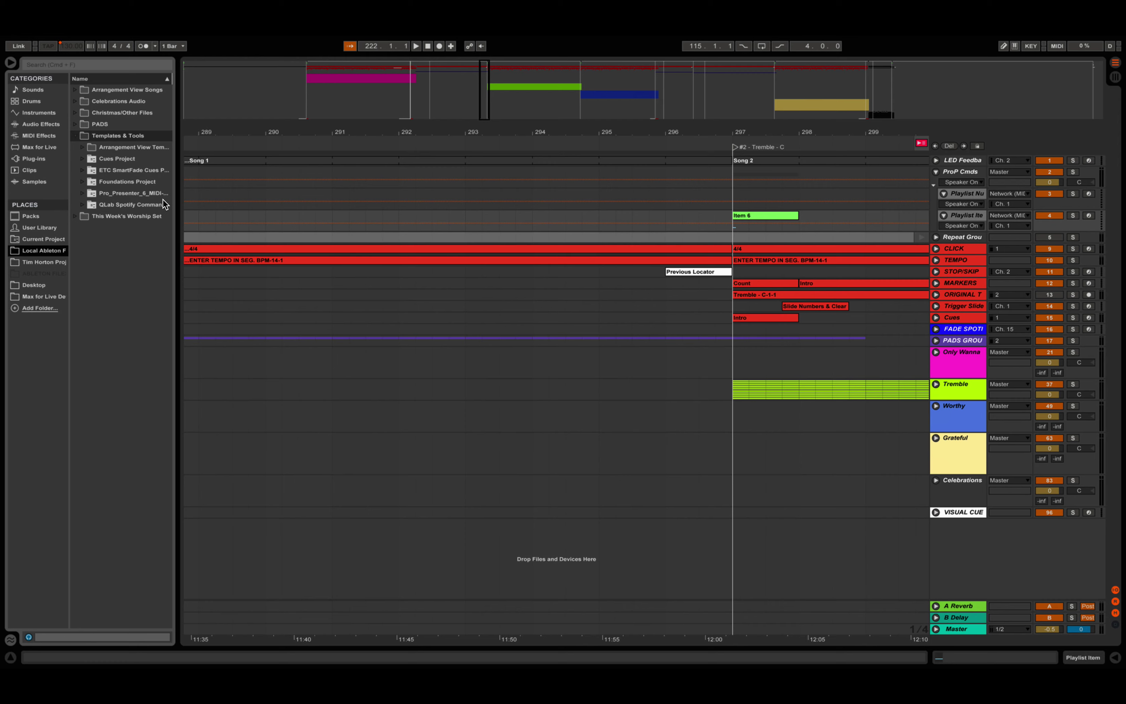
click(83, 192)
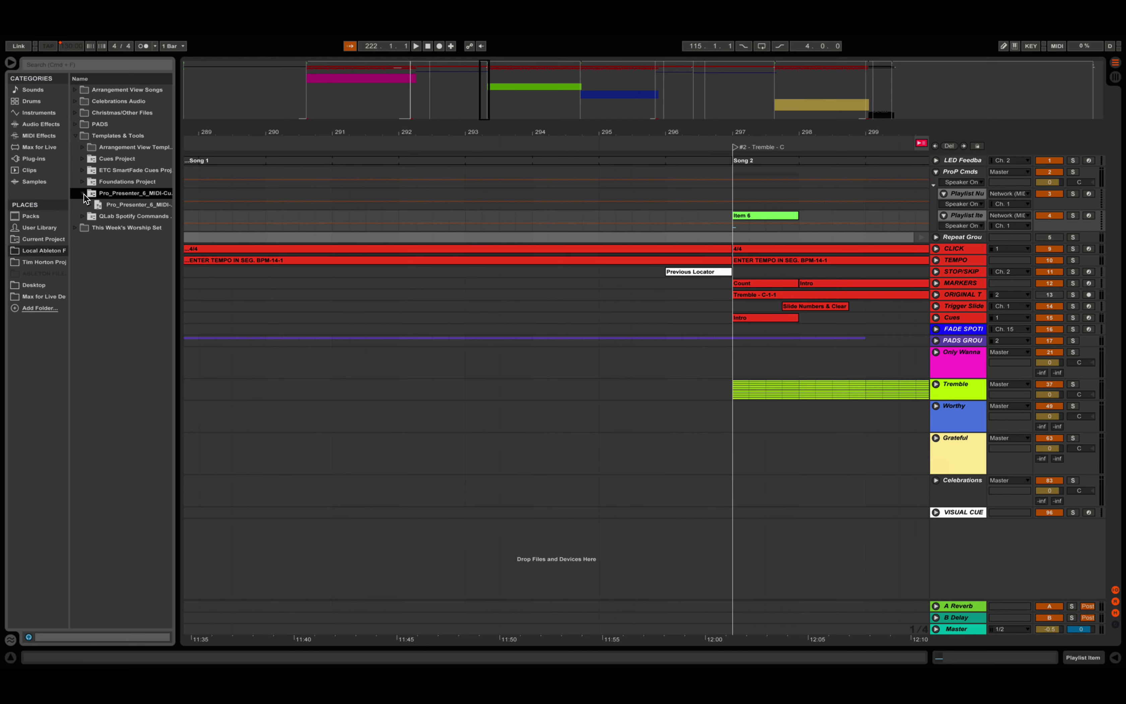
click(90, 205)
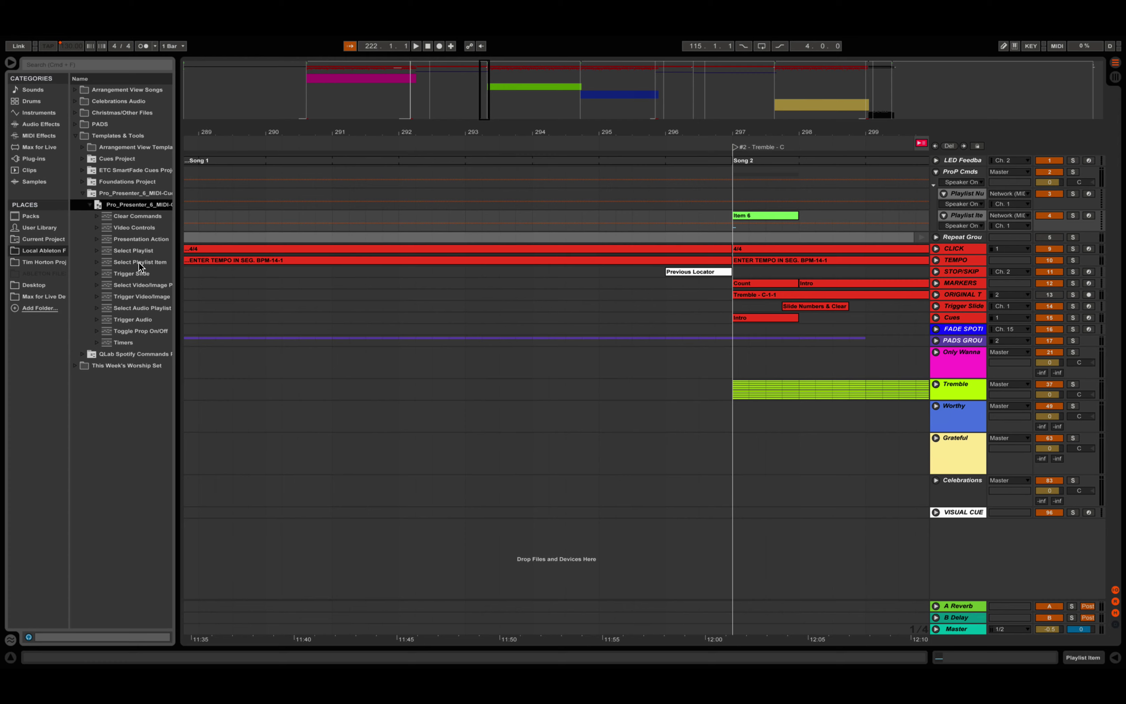
click(97, 262)
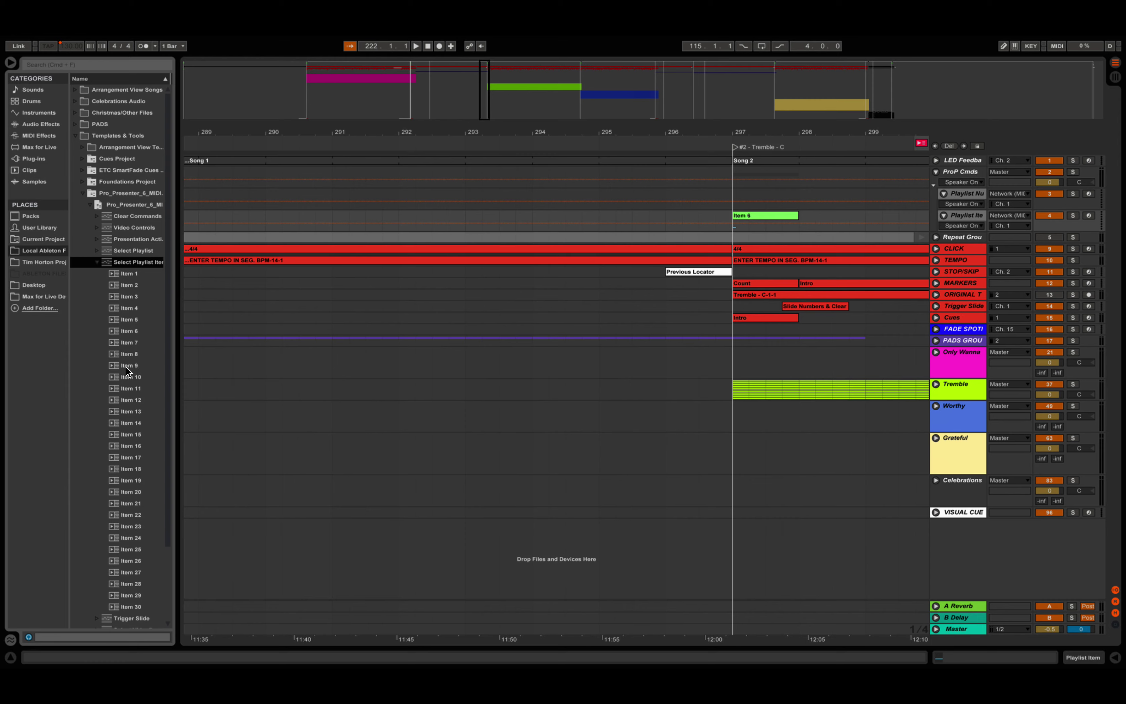
Replace the playlist item clip at the start of Tremble with Item 9 and the one at the start of Worthy with Item 10.
drag(130, 366, 729, 218)
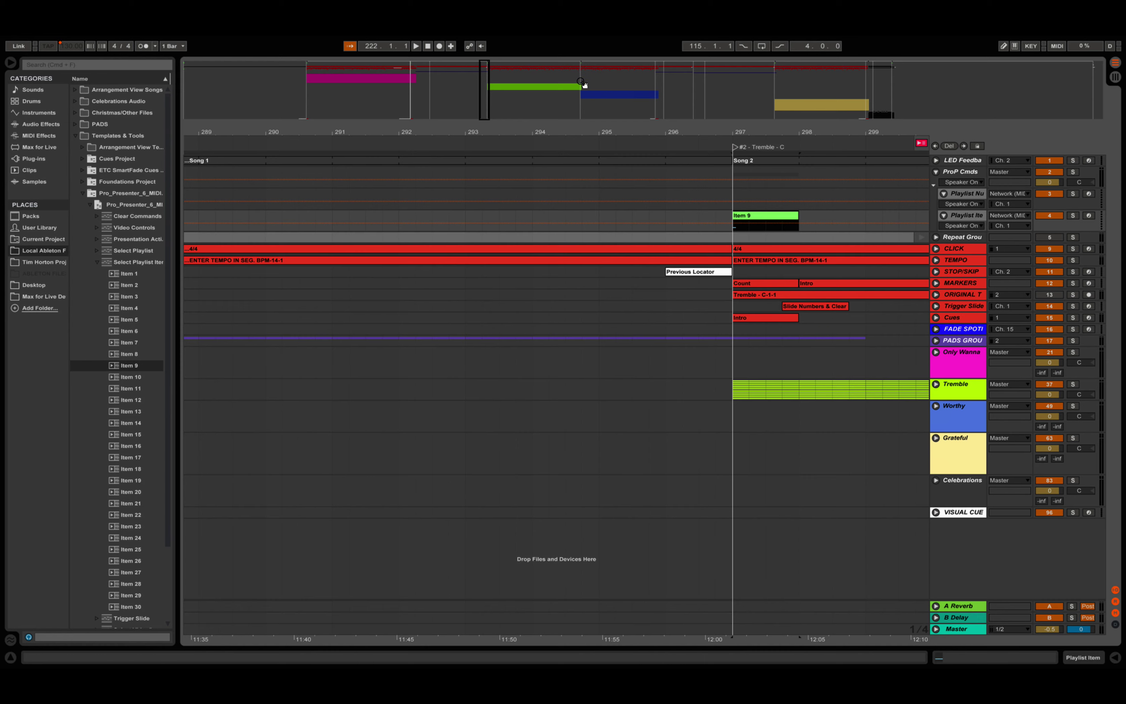
click(582, 69)
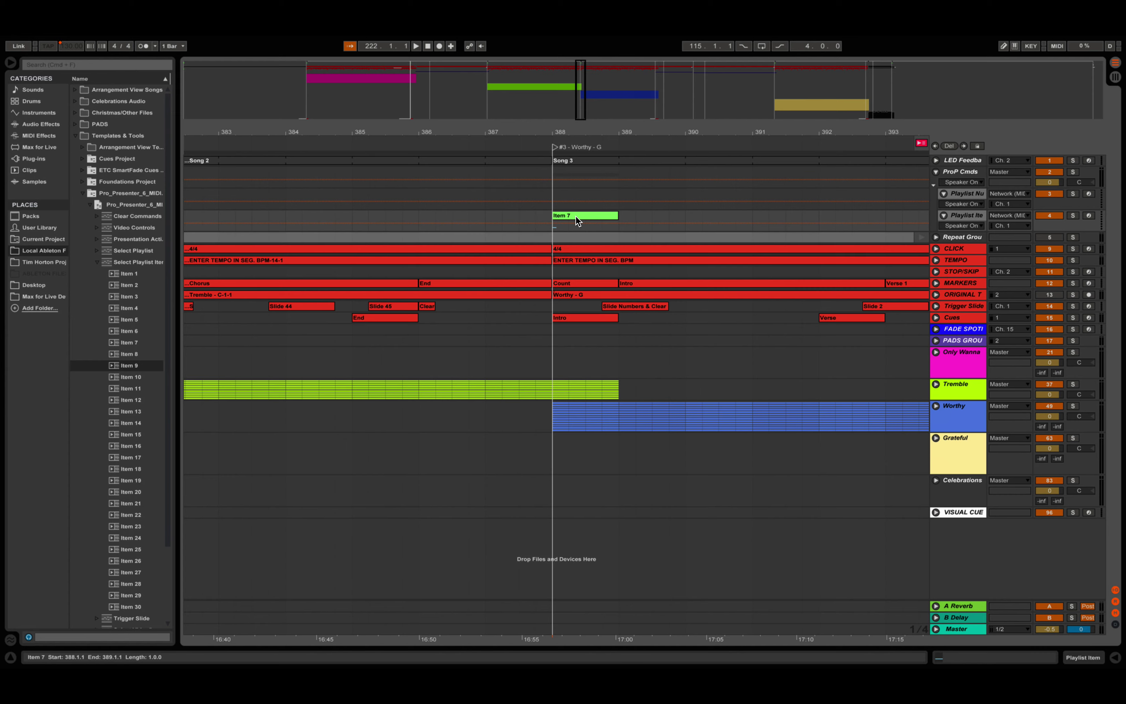
drag(132, 378, 557, 214)
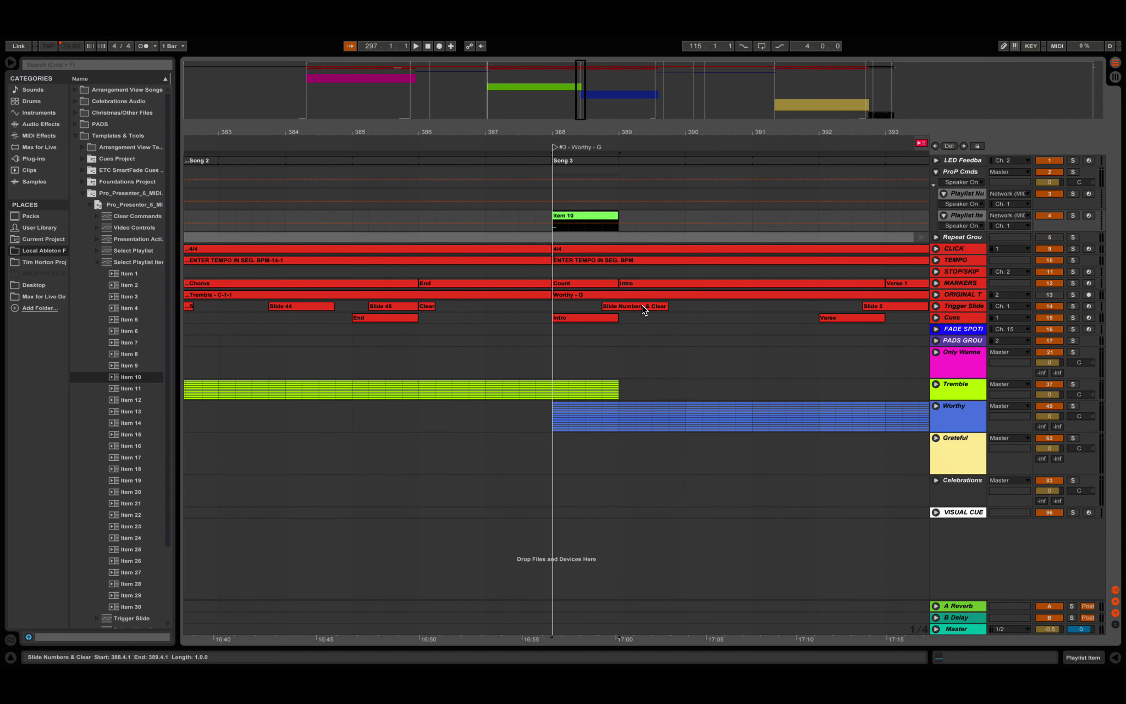
Place the Item 12 clip on the playlist item track at the SERMON marker, bar 461.
click(656, 74)
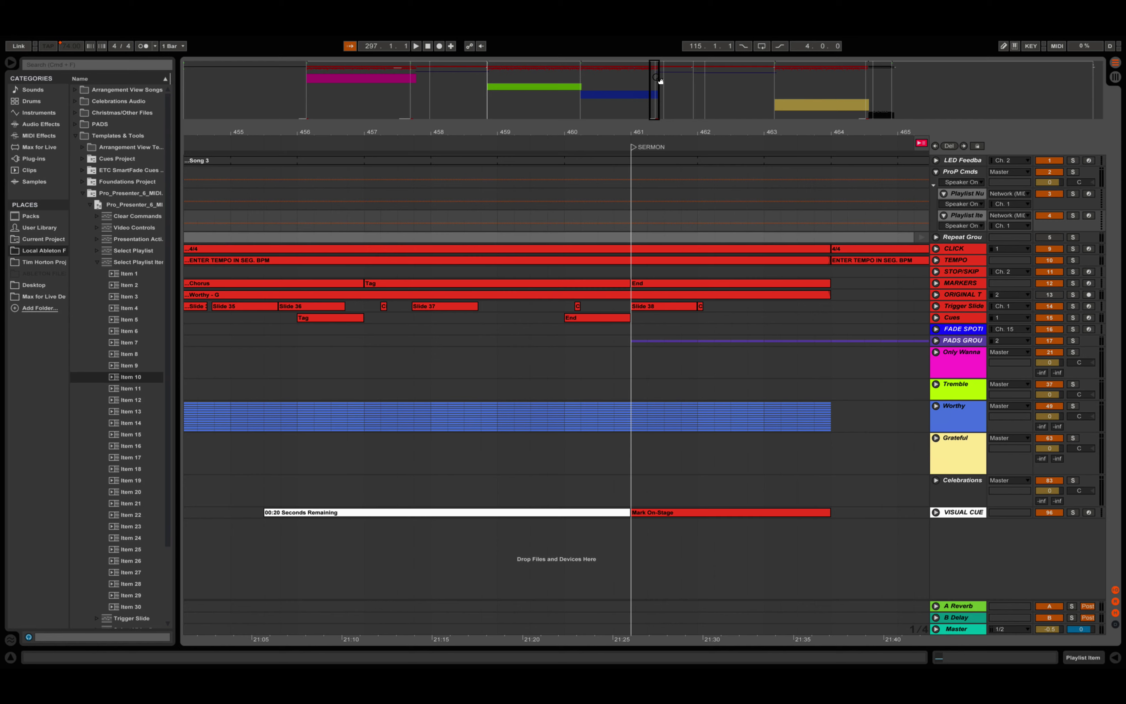
click(131, 403)
drag(130, 406, 629, 218)
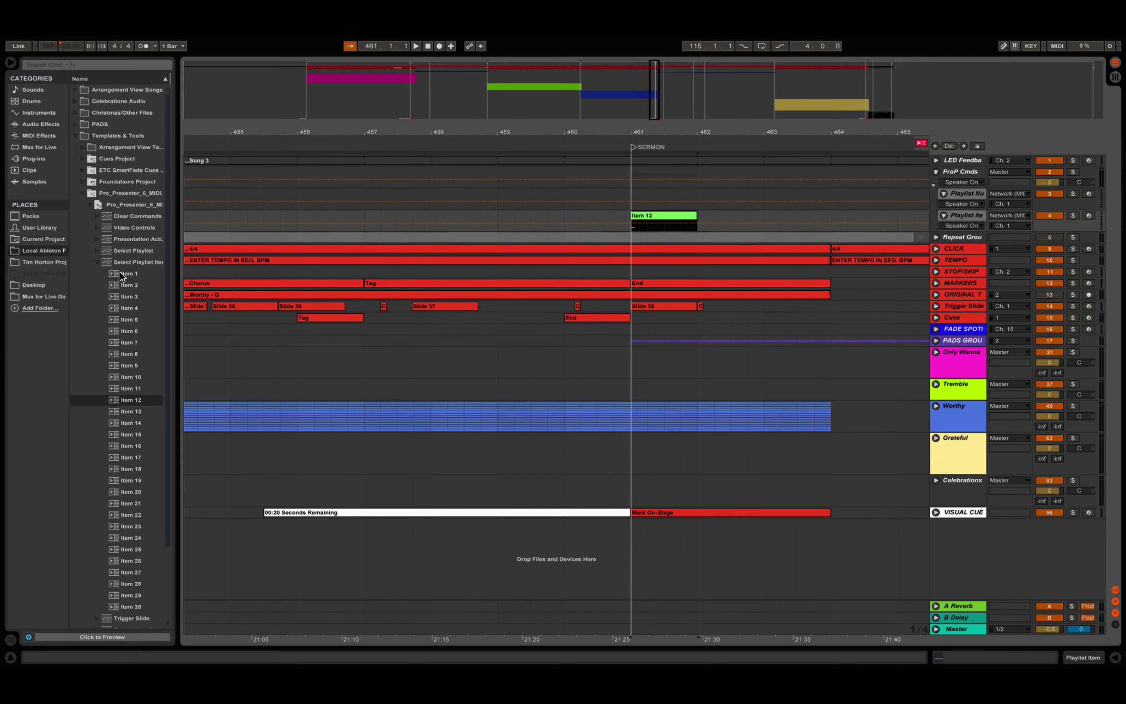
Replace the Trigger Slide clip at the SERMON marker with Slide 1 from the Trigger Slide set, and select the short clip following it.
click(101, 262)
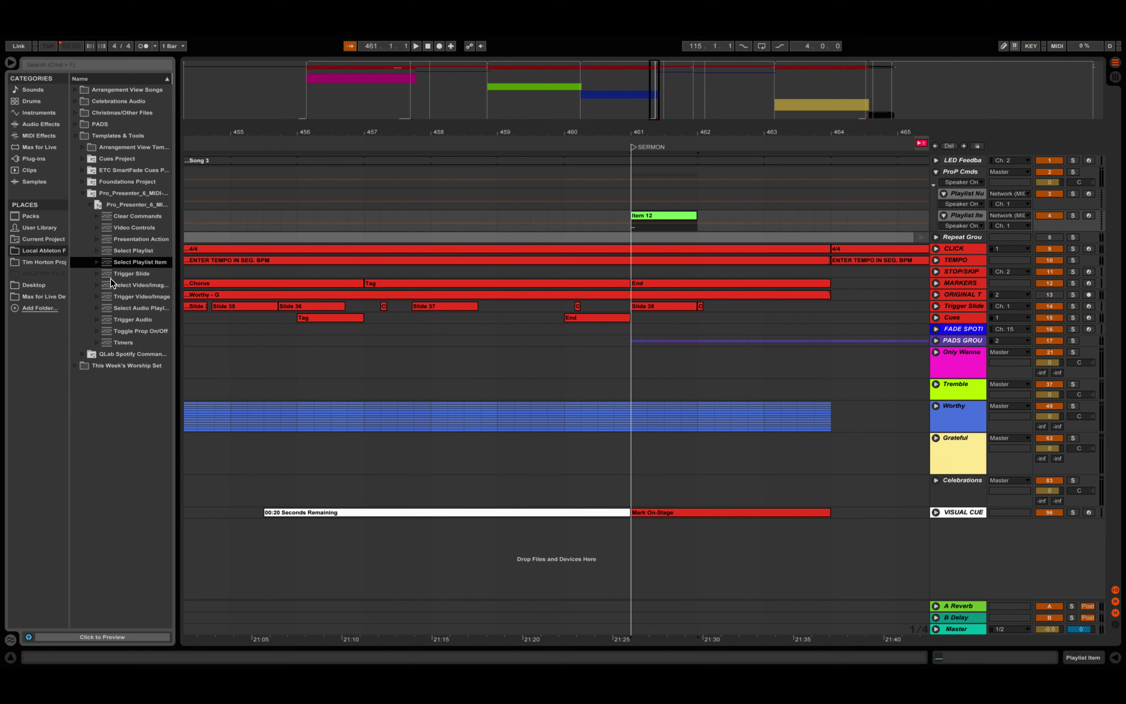
click(97, 274)
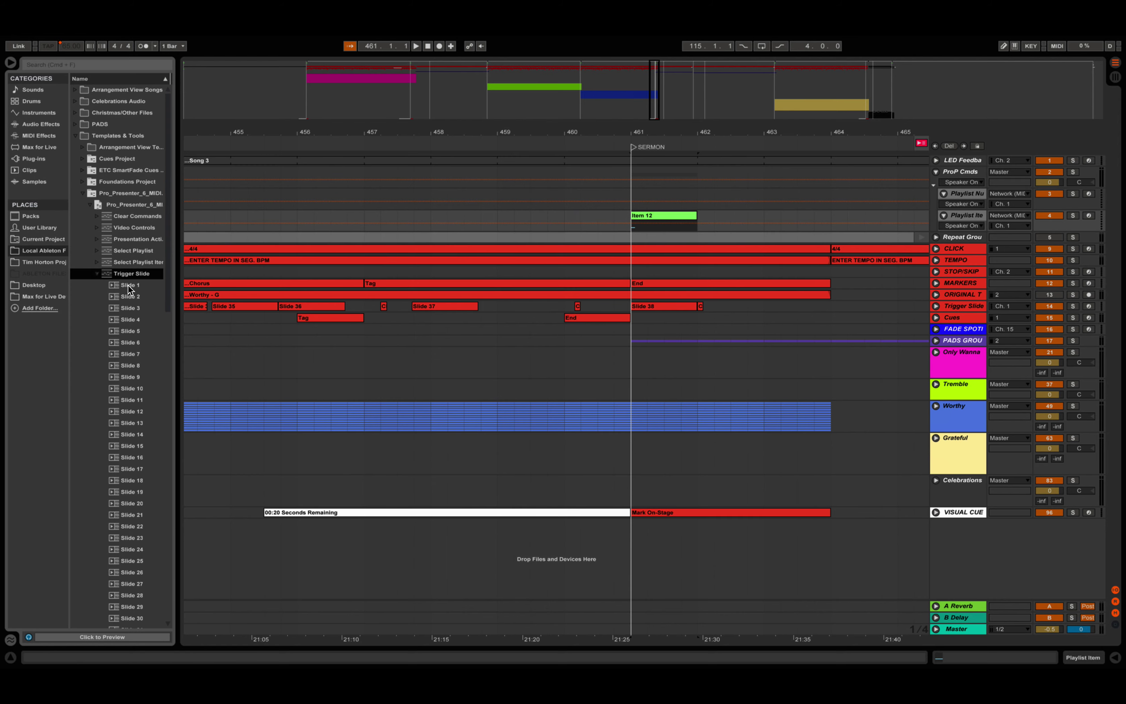
drag(128, 285, 638, 310)
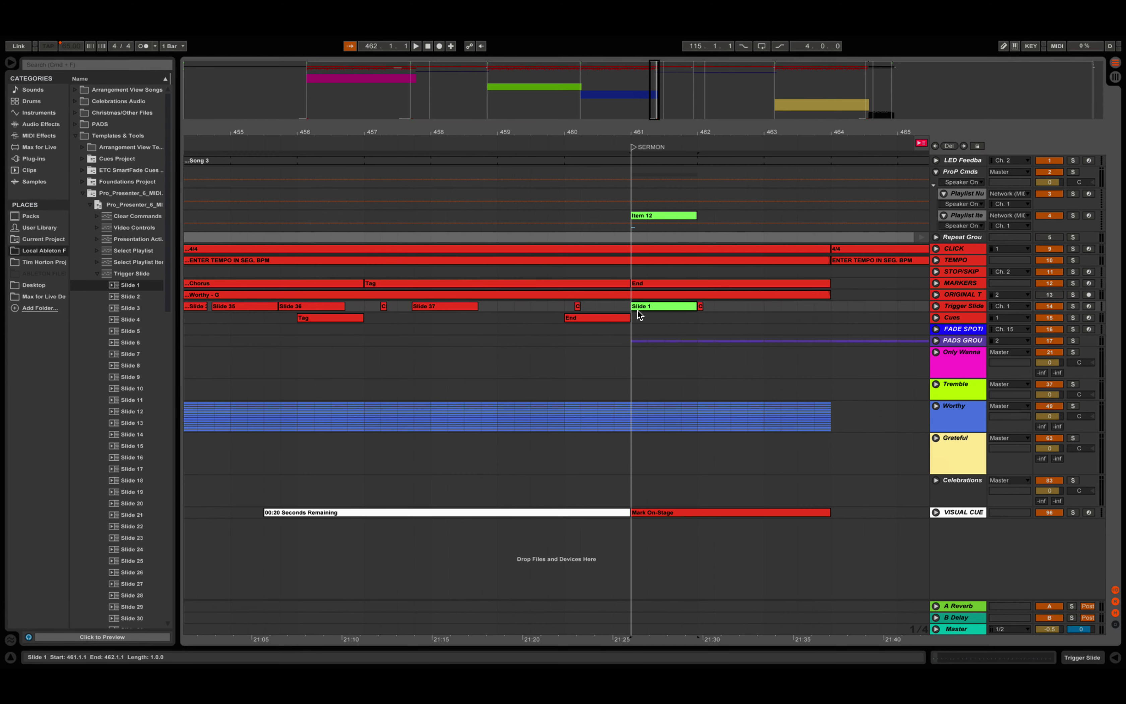
click(700, 306)
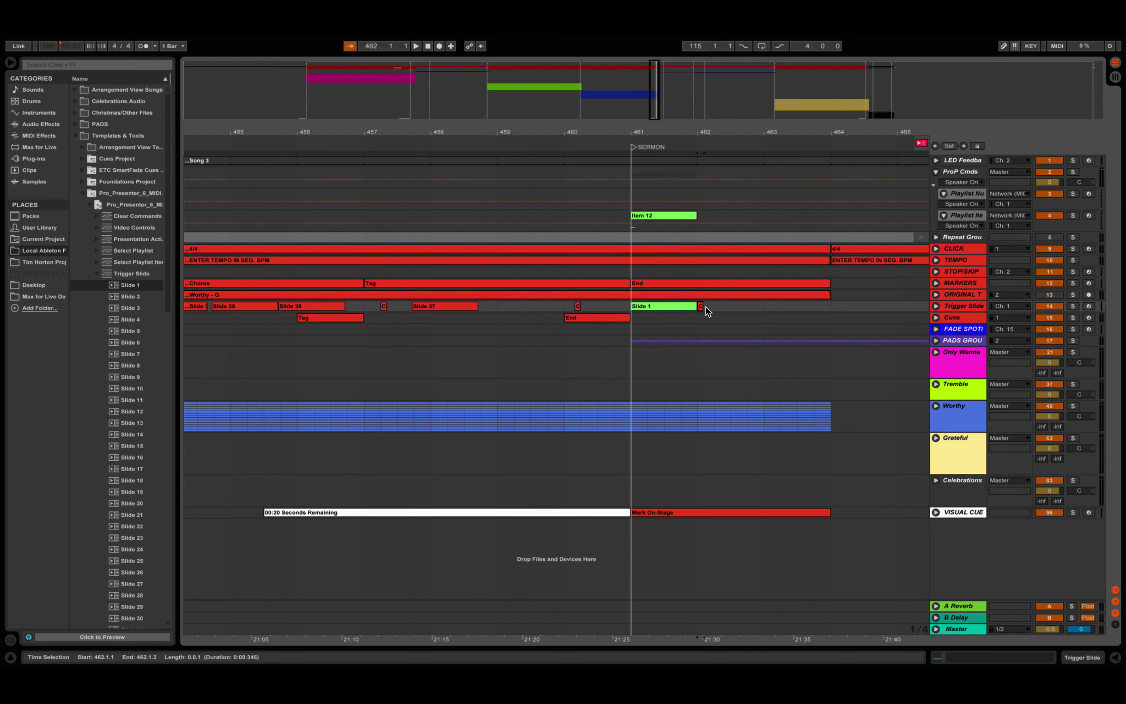
Delete the short leftover clip following Slide 1 on the Trigger Slide track at bar 462.
key(Delete)
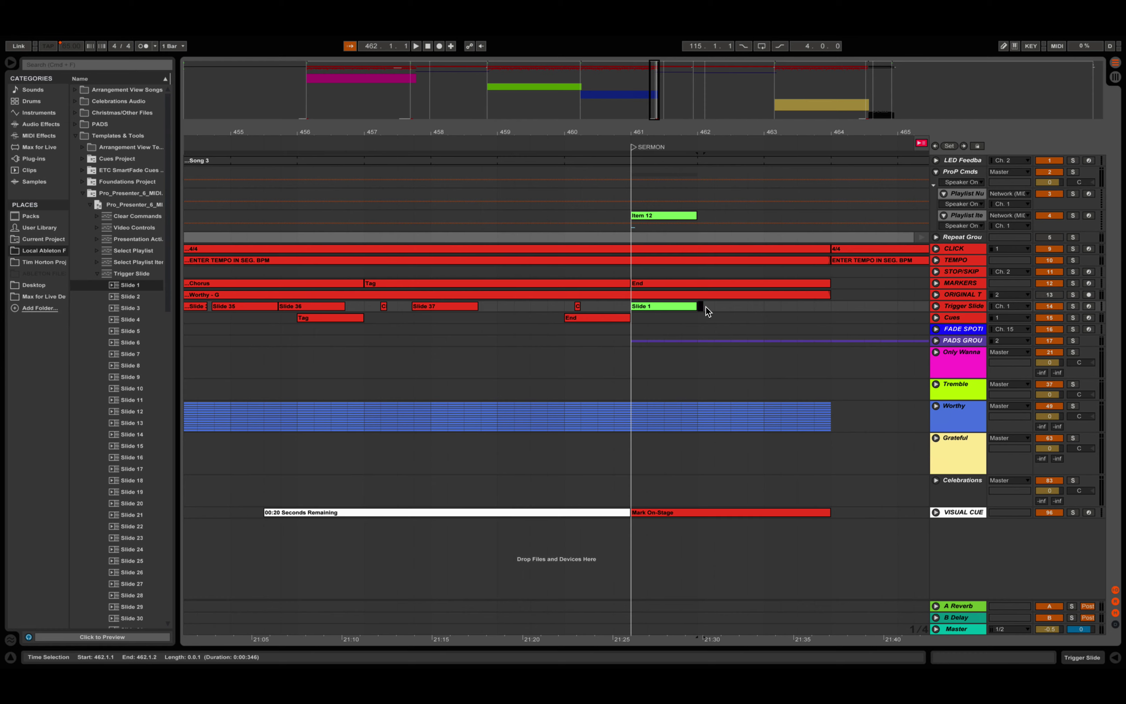
key(Right)
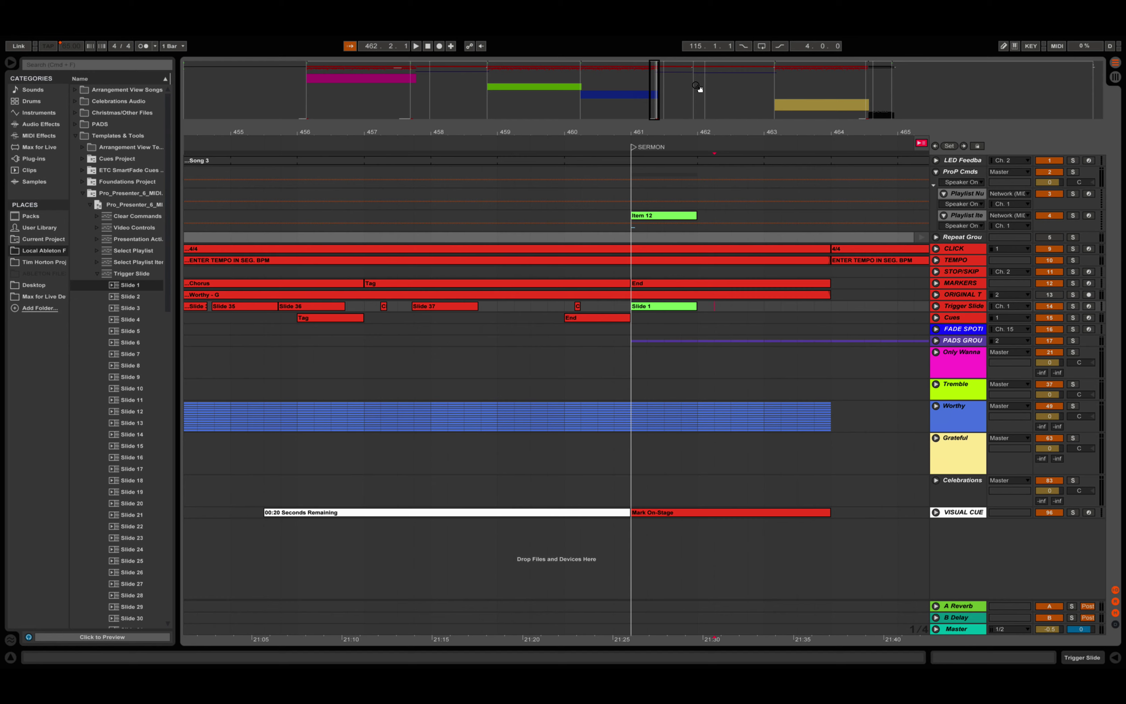
Replace the playlist item clip at the start of Grateful, bar 577, with Item 14 from the Select Playlist Item set.
click(773, 69)
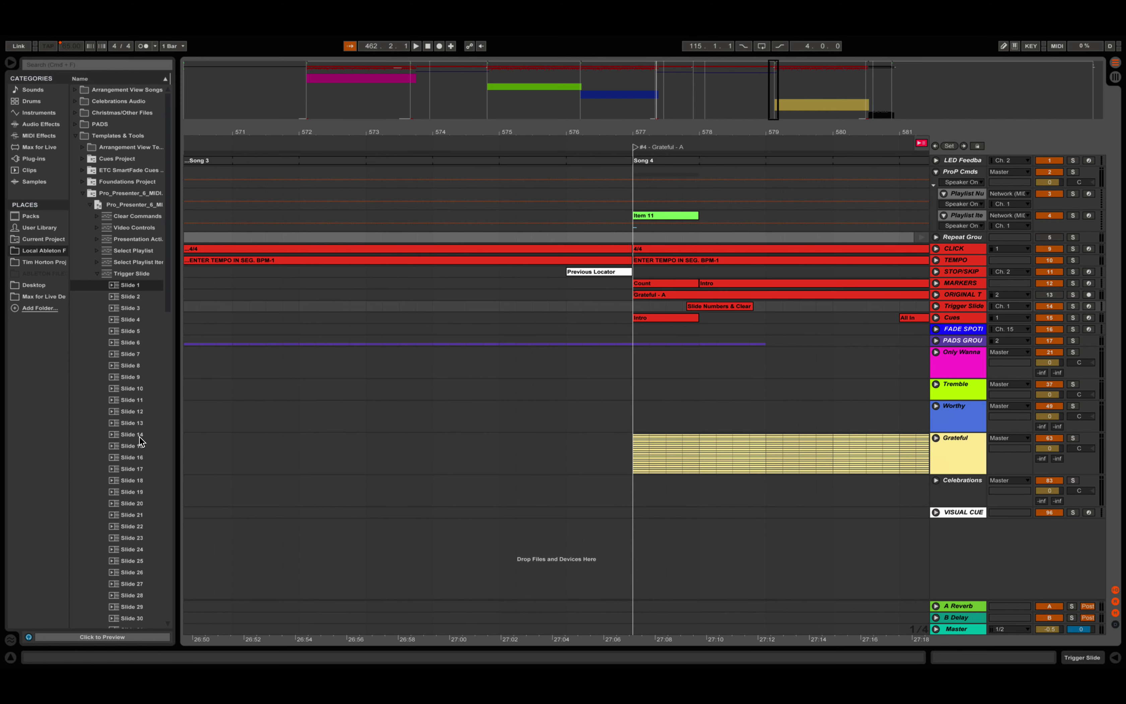
click(97, 274)
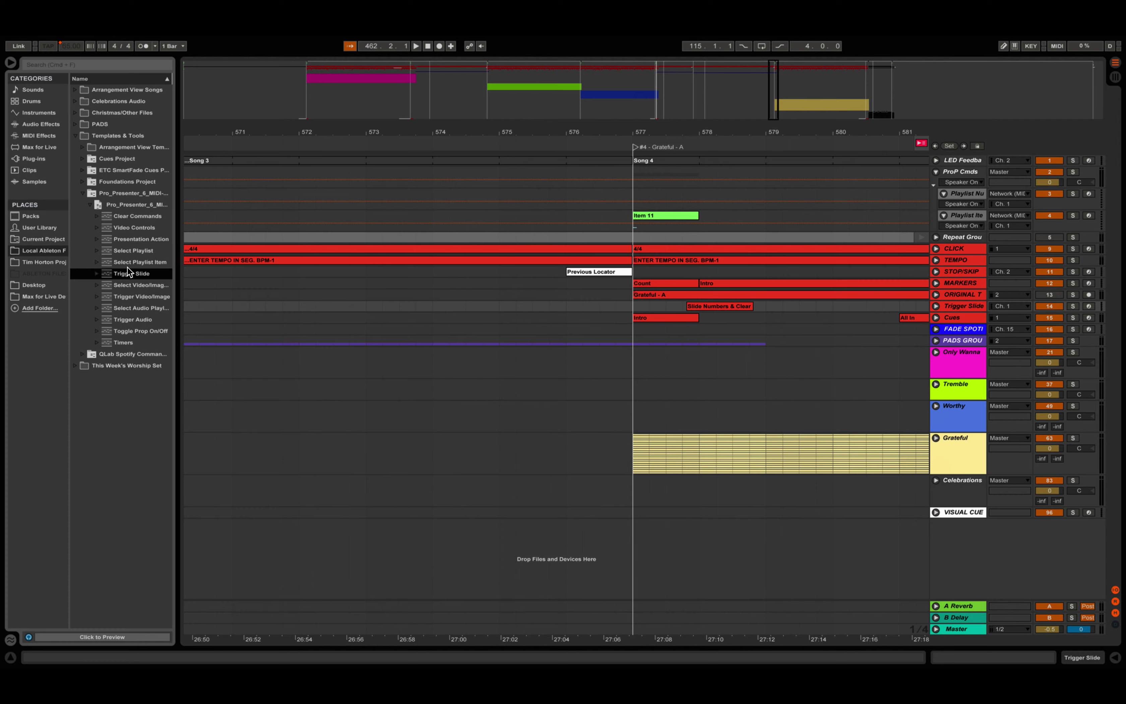
click(97, 262)
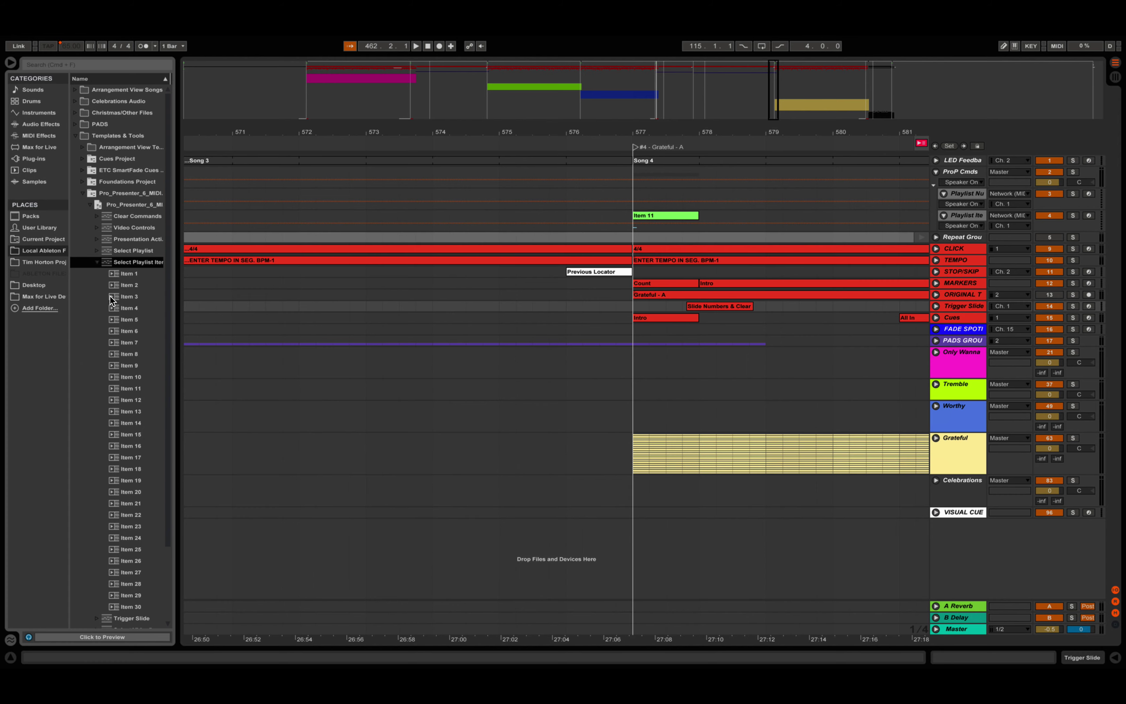
drag(133, 422, 640, 218)
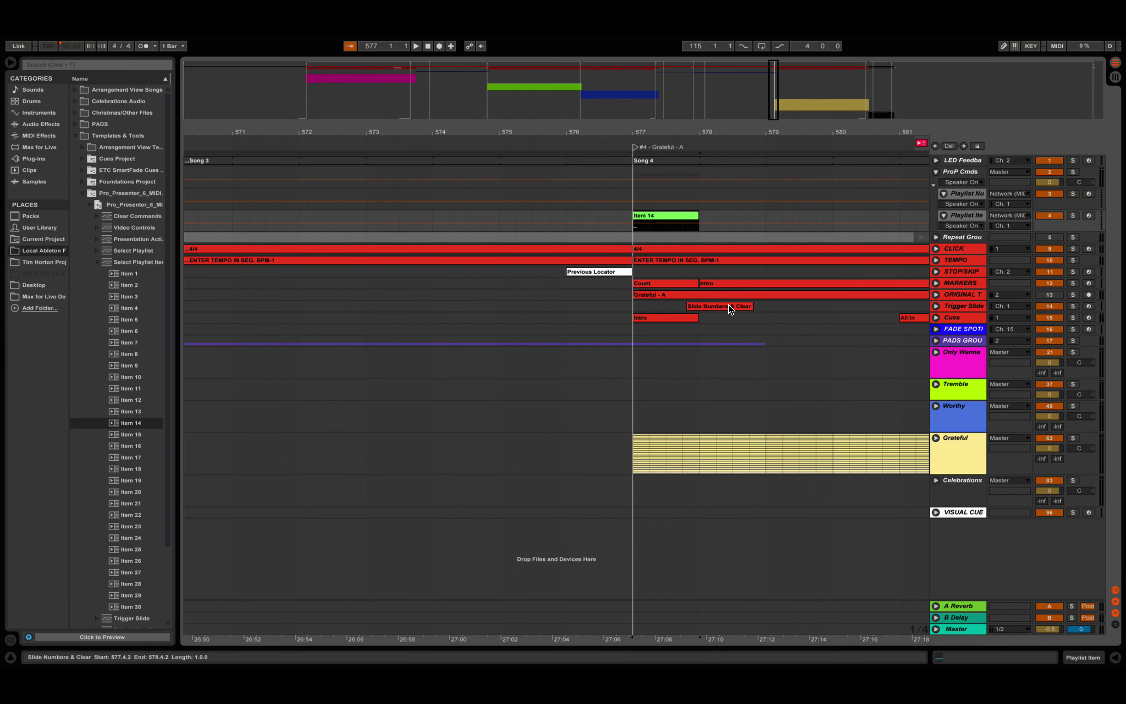
At the CELEBRATIONS marker, bar 666, place Item 16 on the playlist item track and replace the Trigger Slide clips with Slide 1.
click(868, 67)
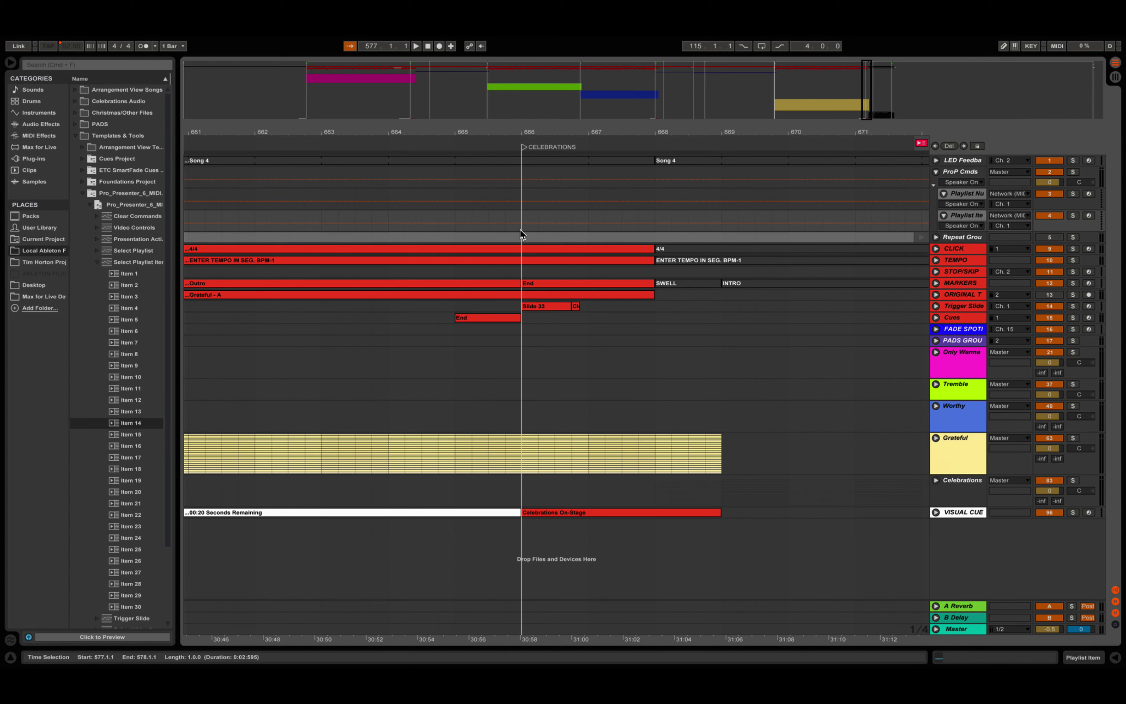
click(132, 447)
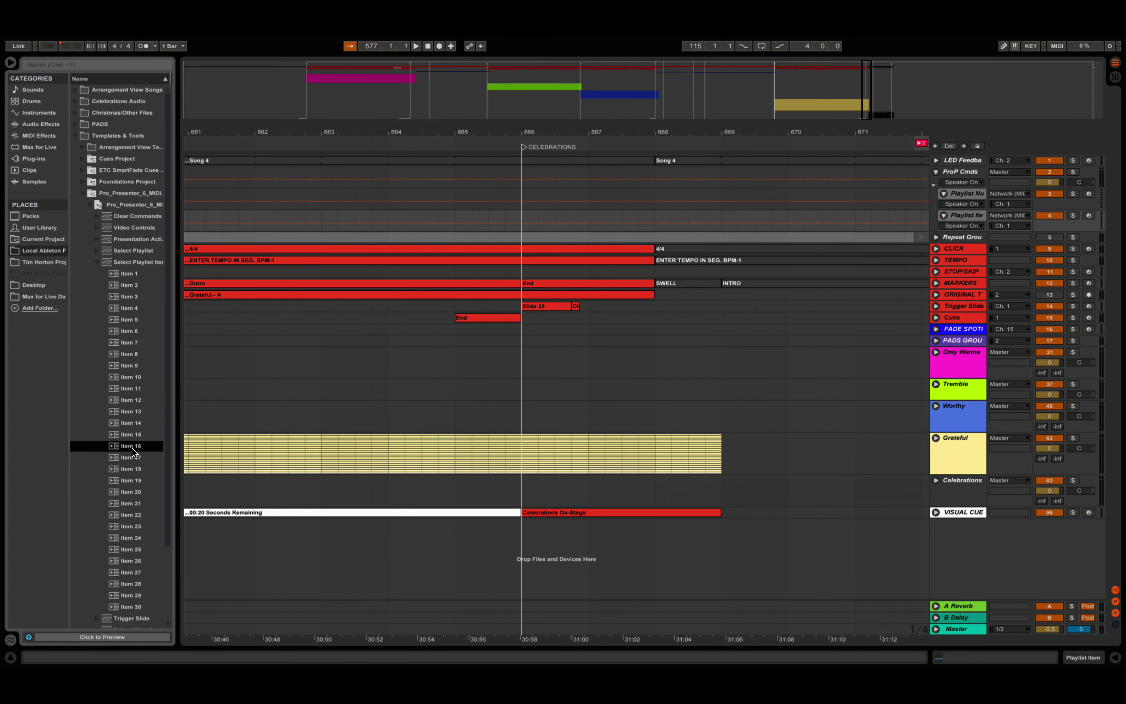
drag(124, 447, 521, 211)
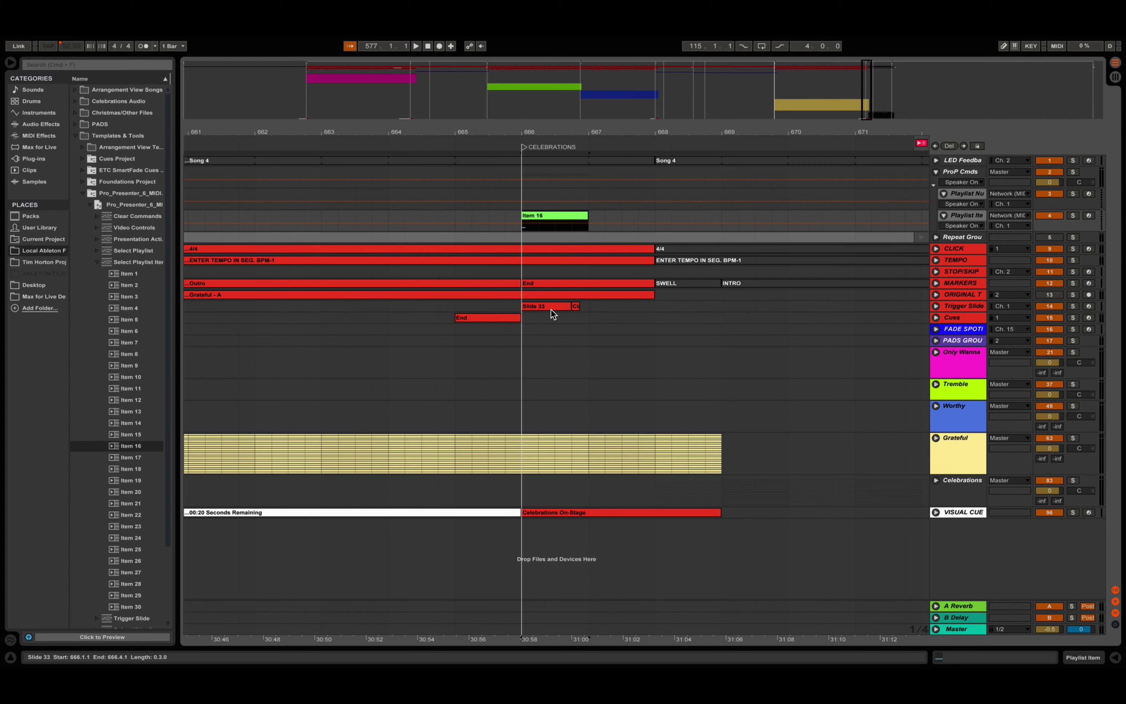
click(100, 262)
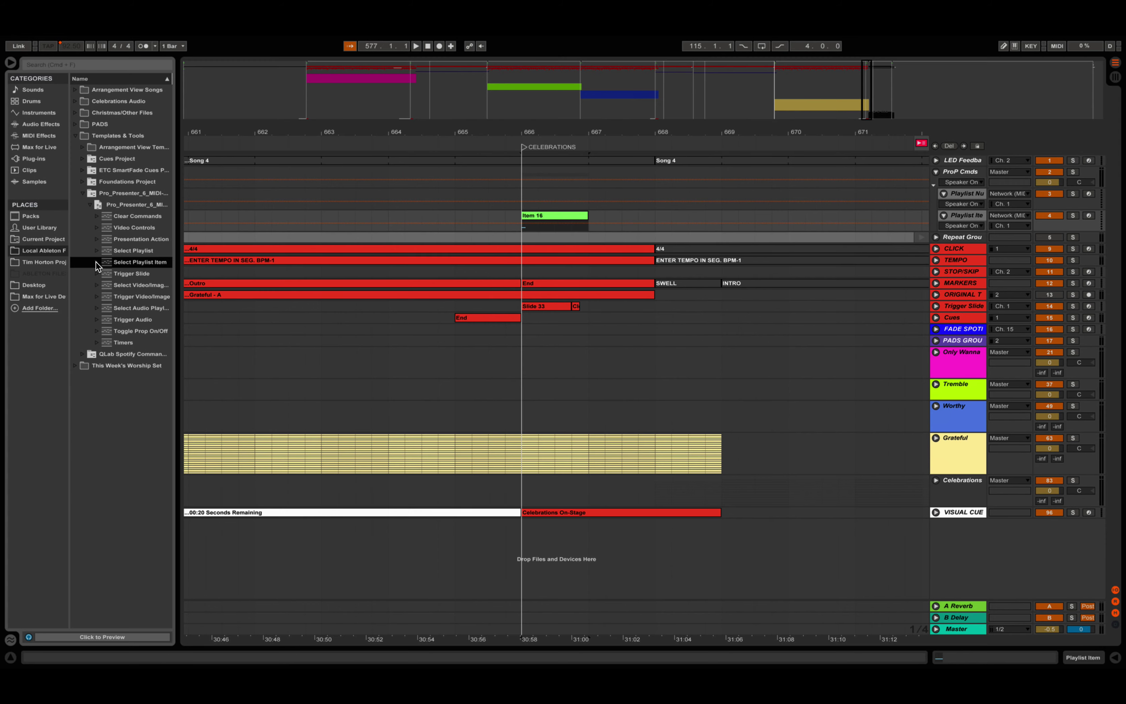
click(97, 274)
drag(124, 284, 523, 306)
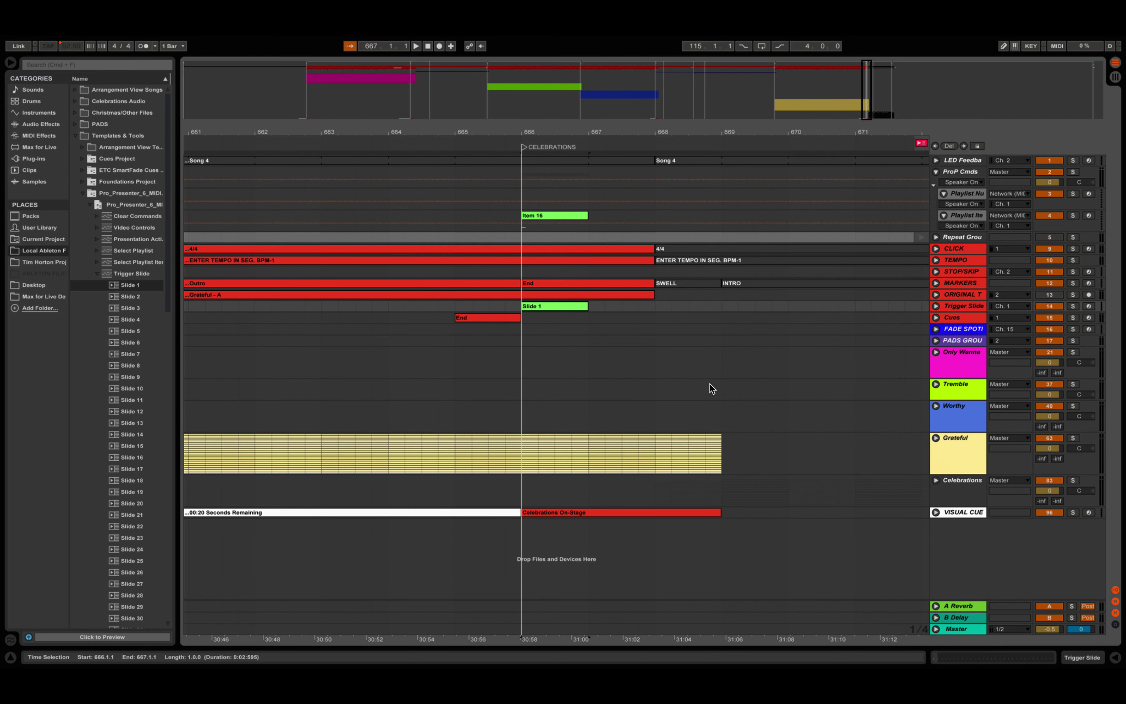
Replace the playlist item clip at the END OF SERVICE marker, bar 691, with Item 18.
click(891, 69)
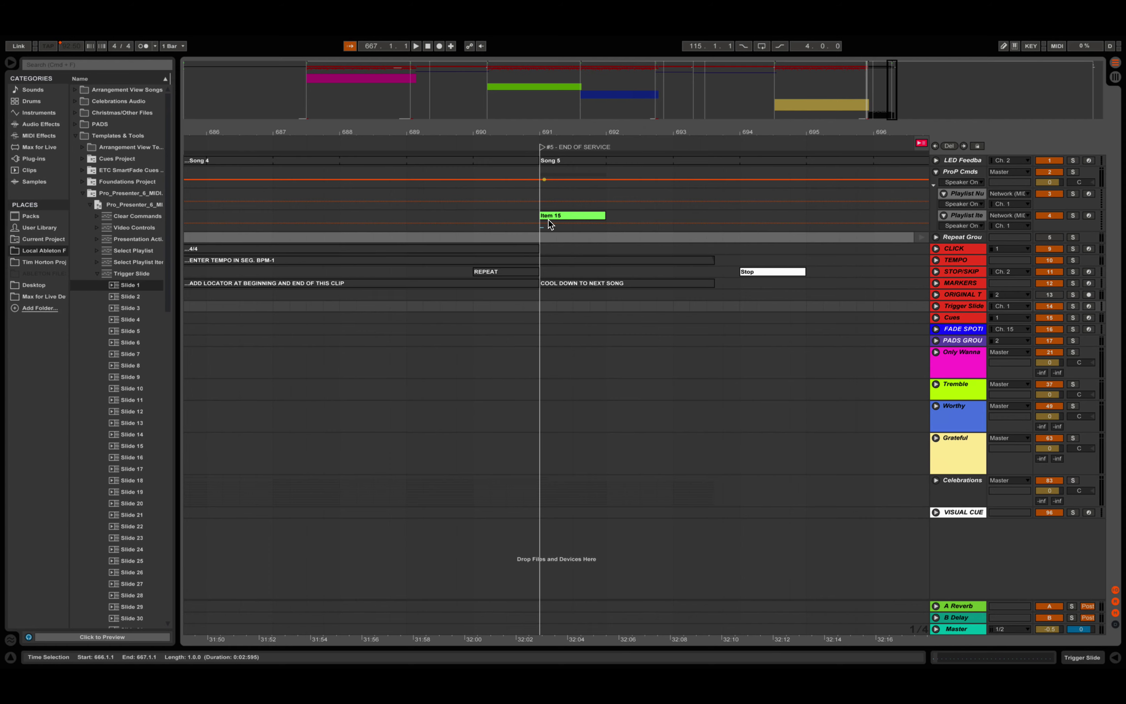
click(867, 74)
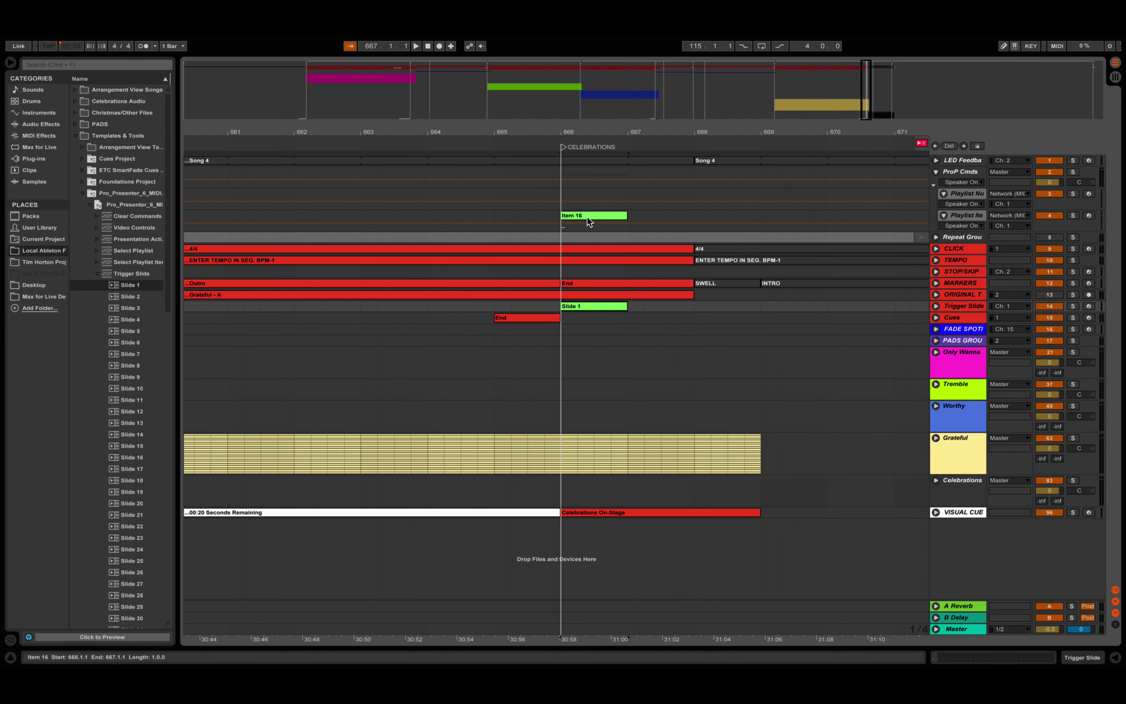
click(893, 77)
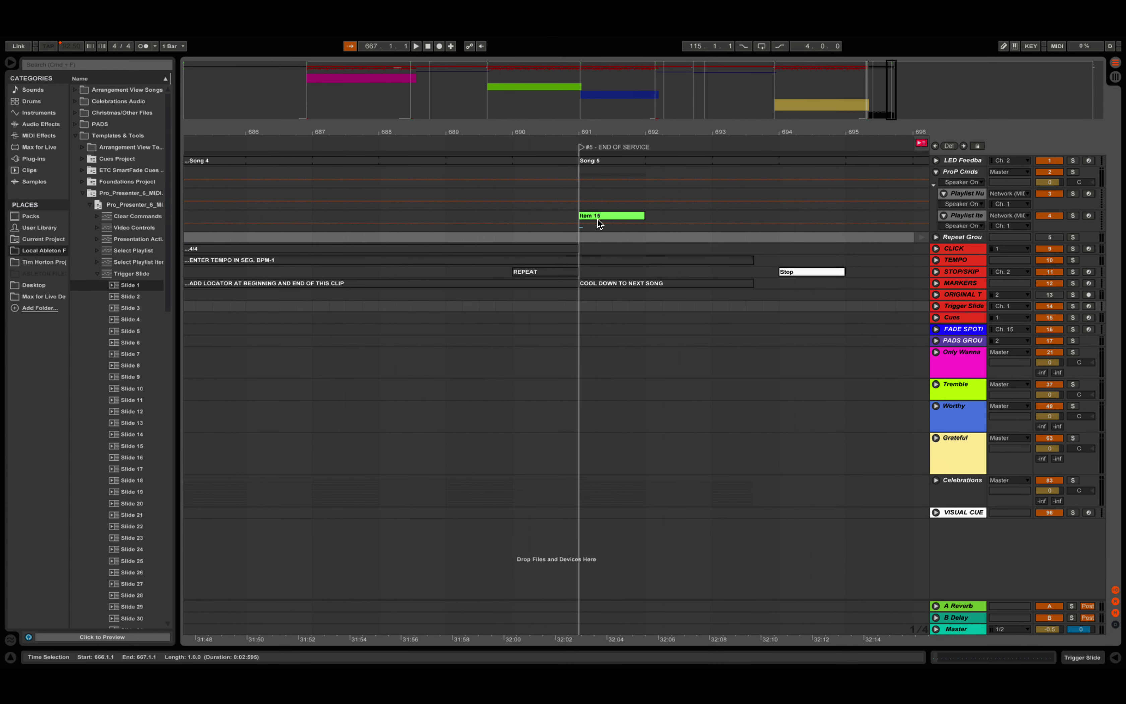
click(96, 262)
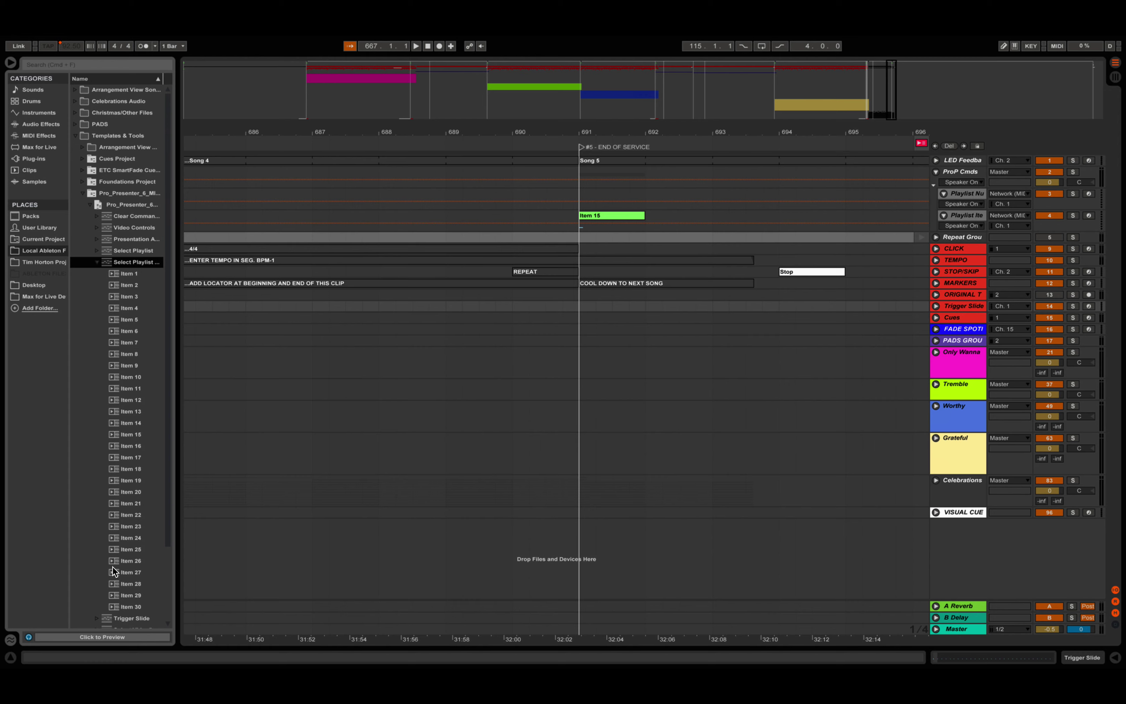
click(124, 469)
click(582, 219)
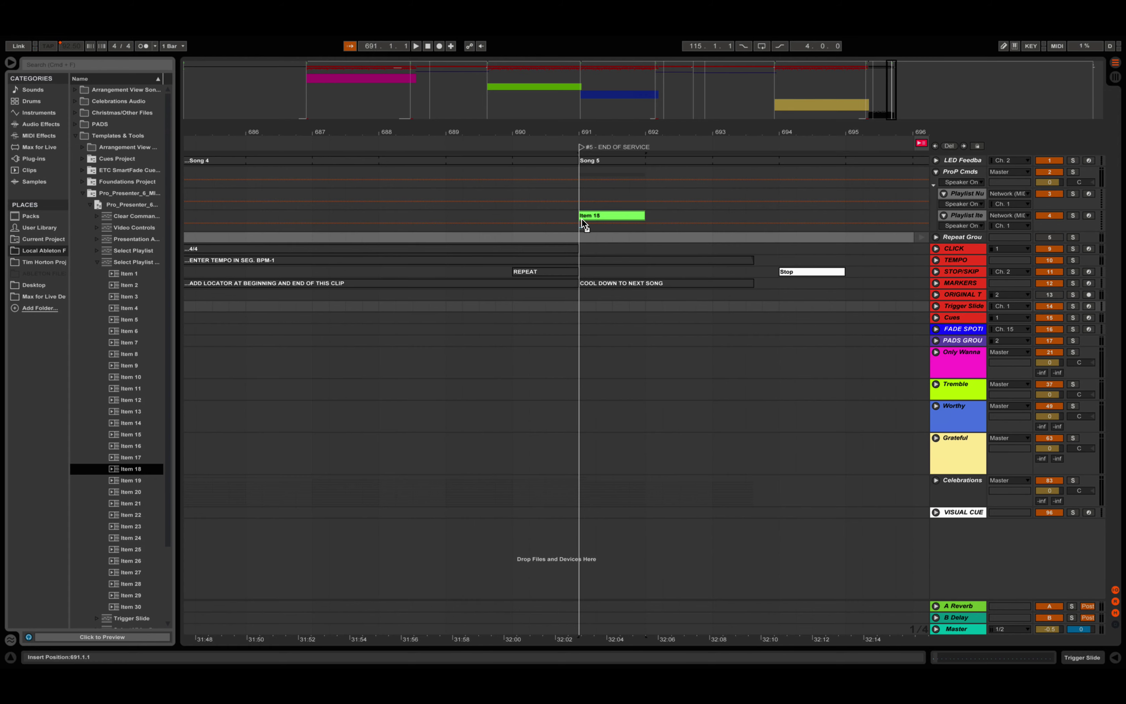
drag(582, 218, 582, 219)
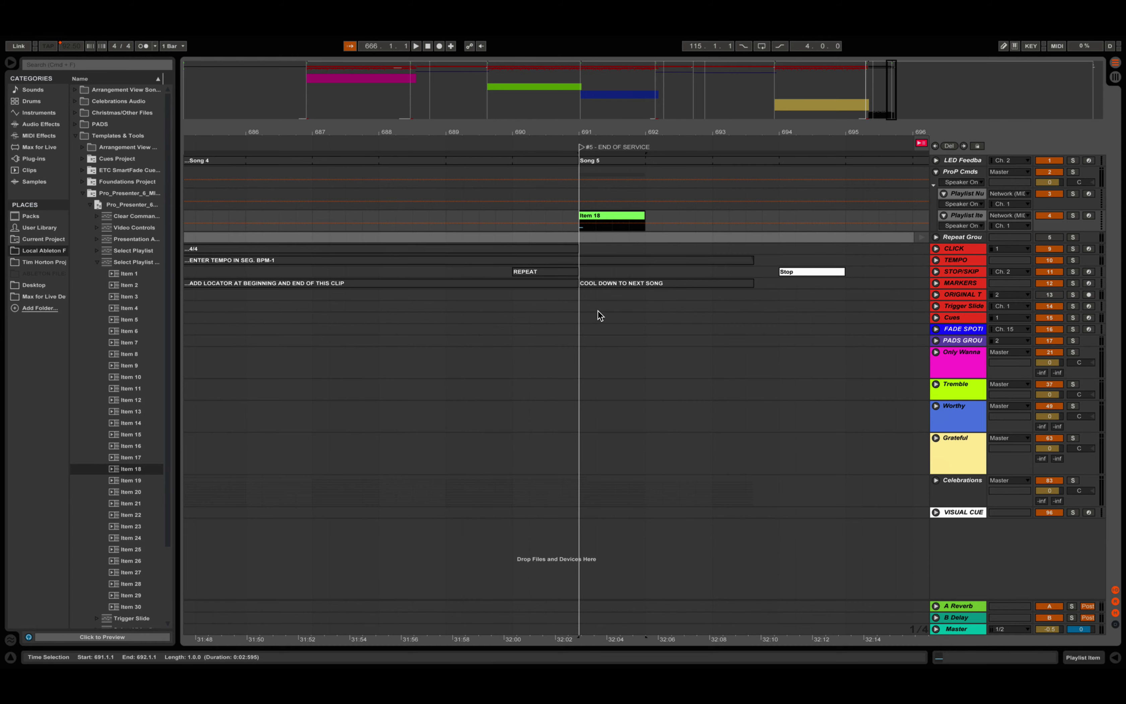
Place the Slide 1 clip from the Trigger Slide set on the Trigger Slide track at the END OF SERVICE marker.
click(96, 262)
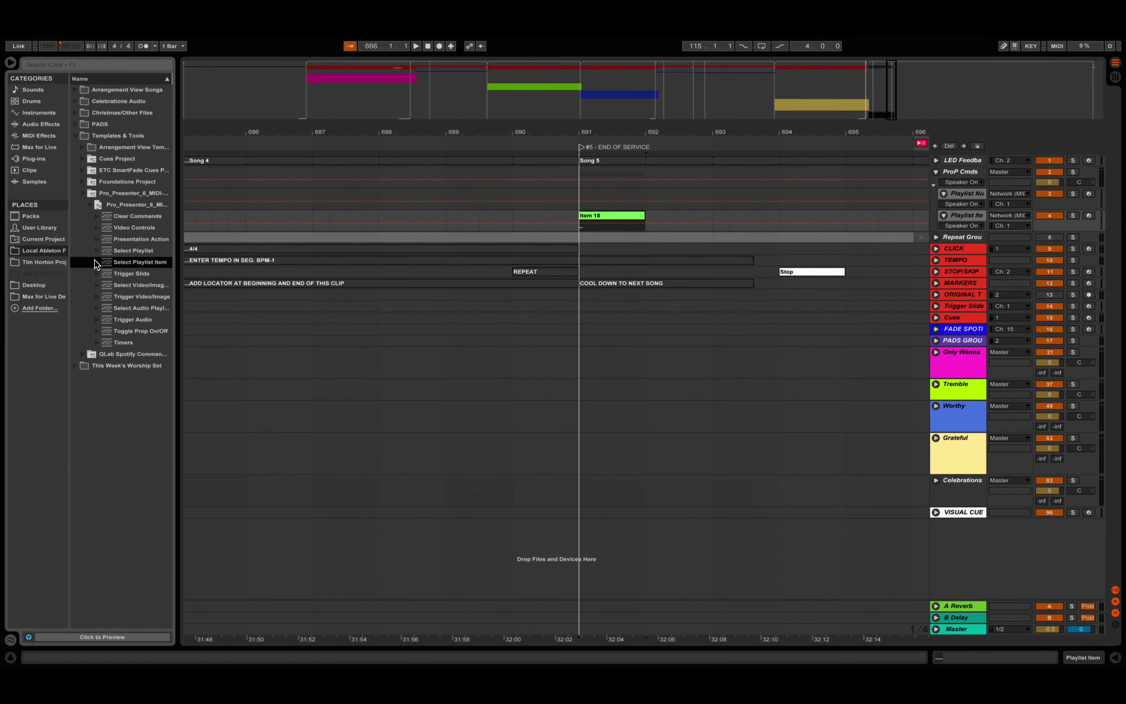
click(97, 274)
click(130, 285)
drag(134, 290, 582, 305)
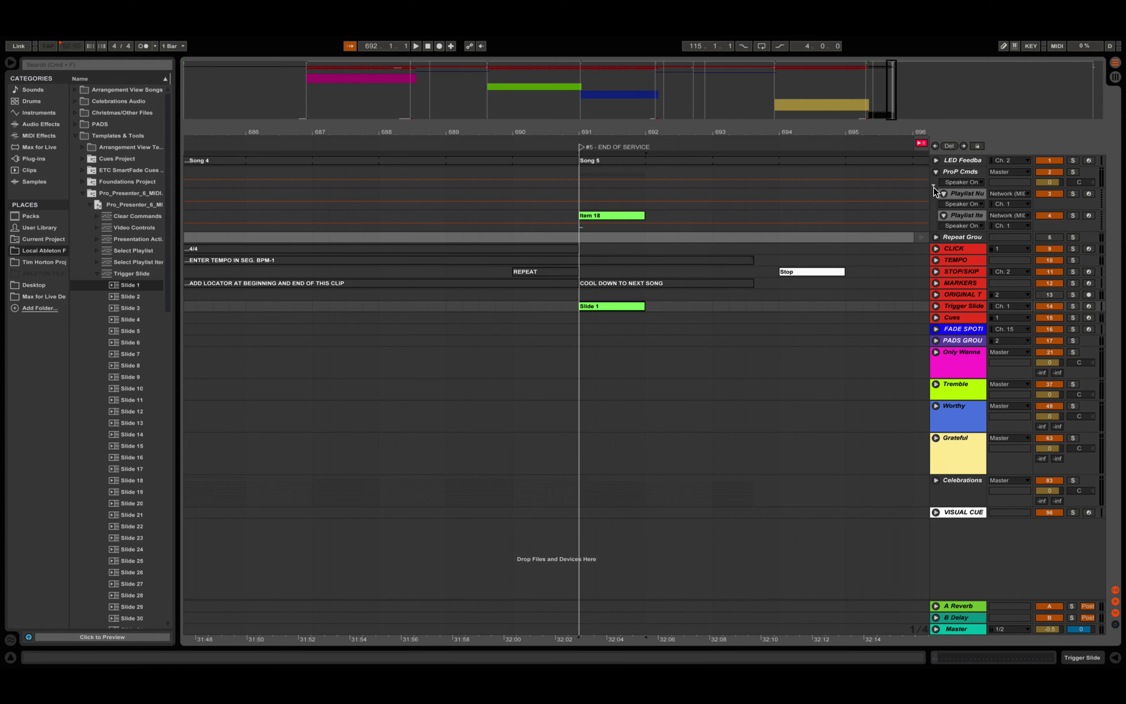
Collapse the ProP Cmds group track and hide the file browser.
click(936, 170)
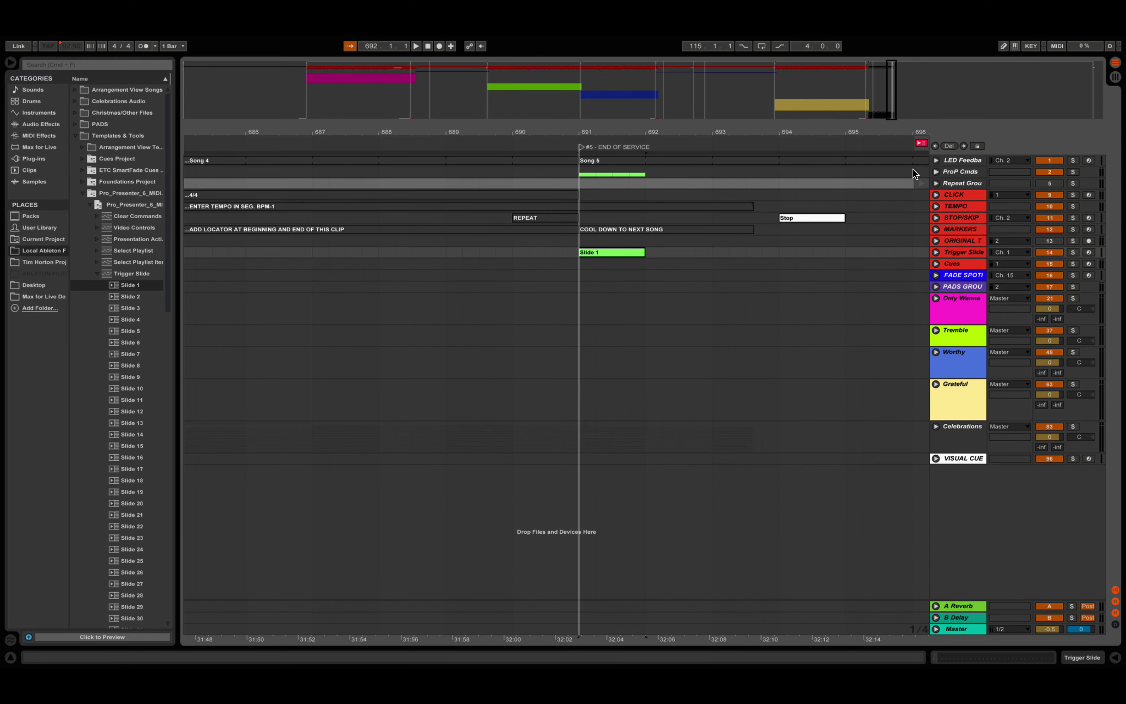
click(10, 62)
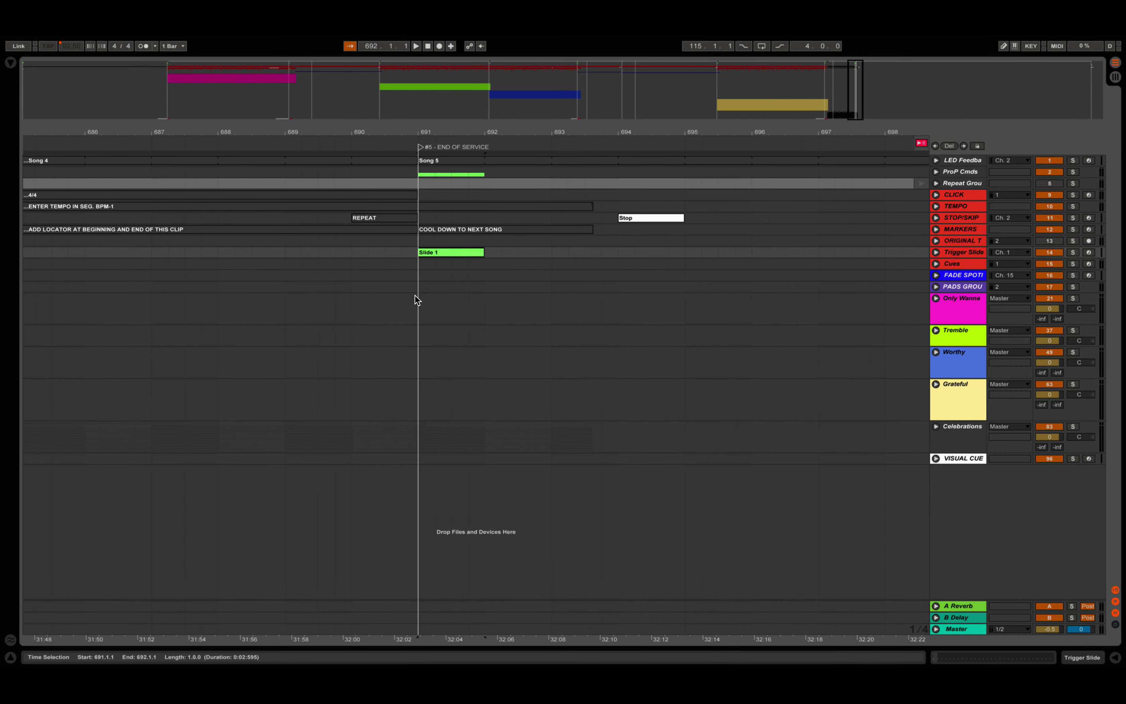